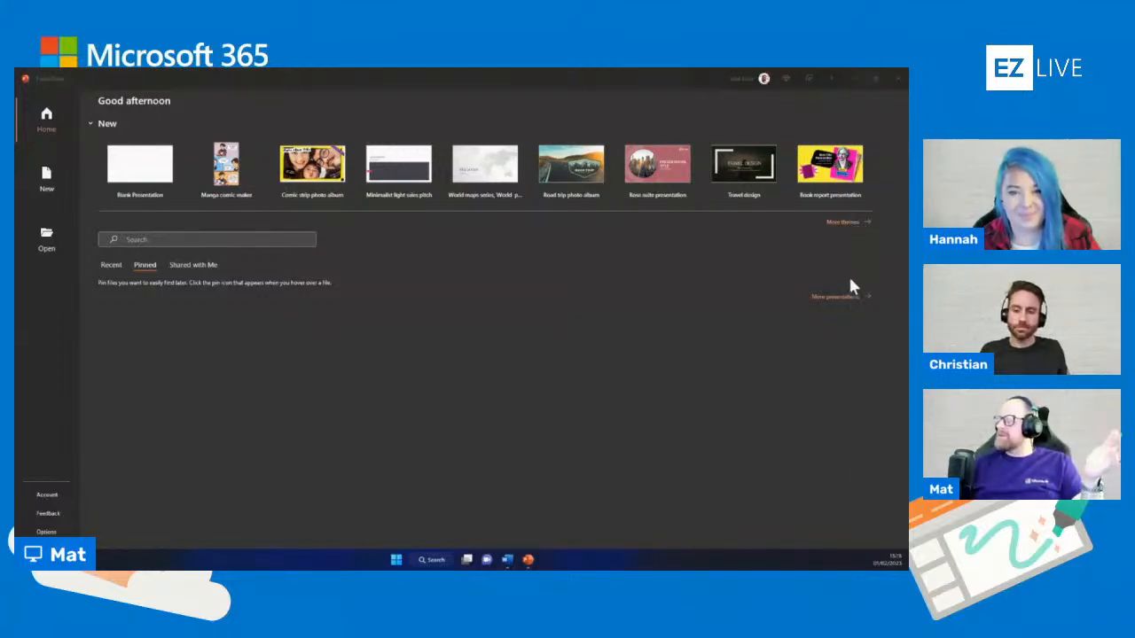
Open the full template gallery and search the online templates for "wedding"
left_click(842, 228)
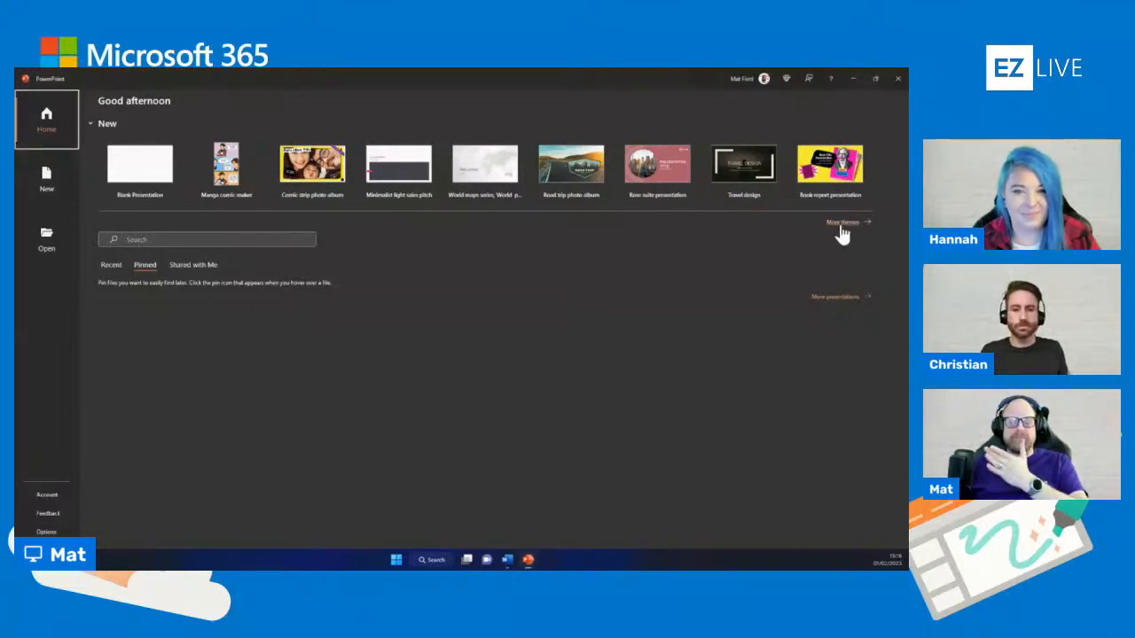
left_click(842, 228)
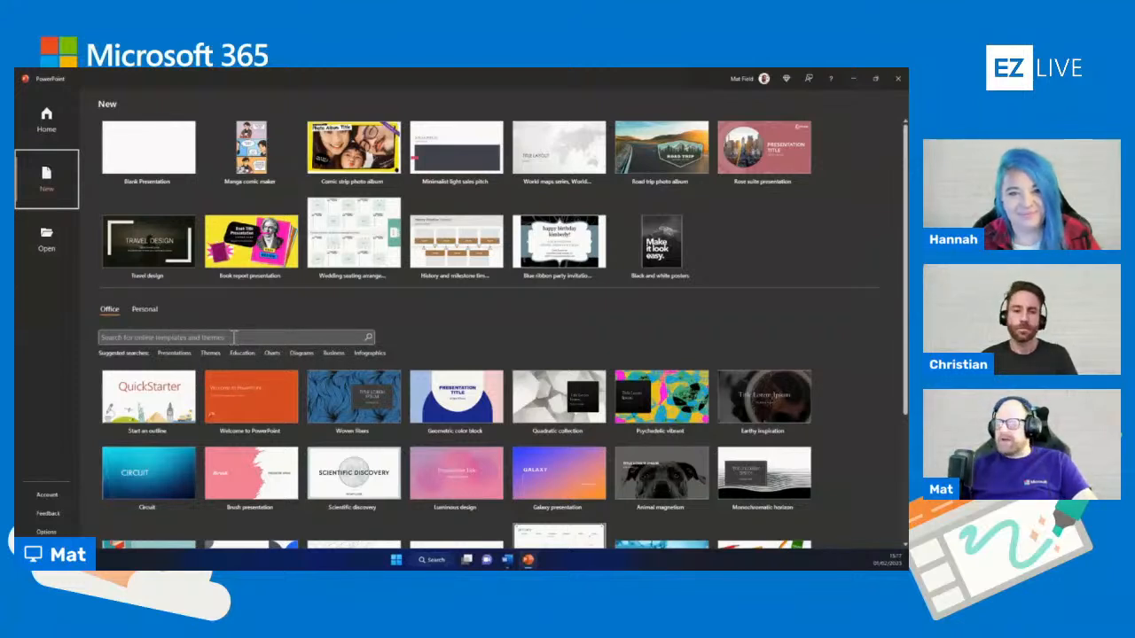
left_click(233, 337)
type("wedding")
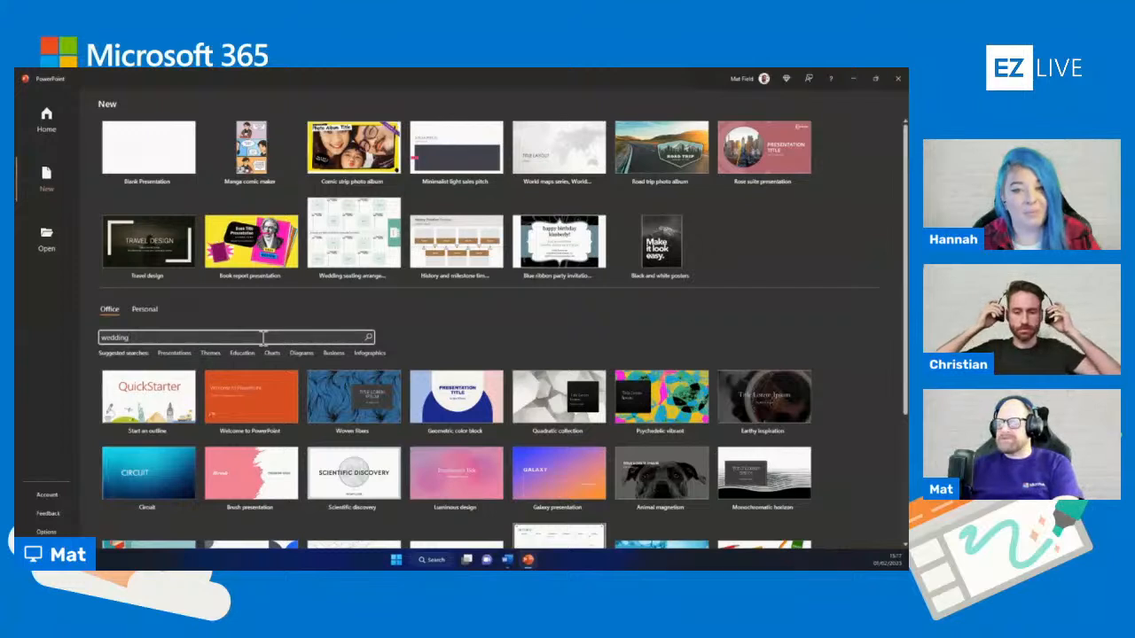
key("Return")
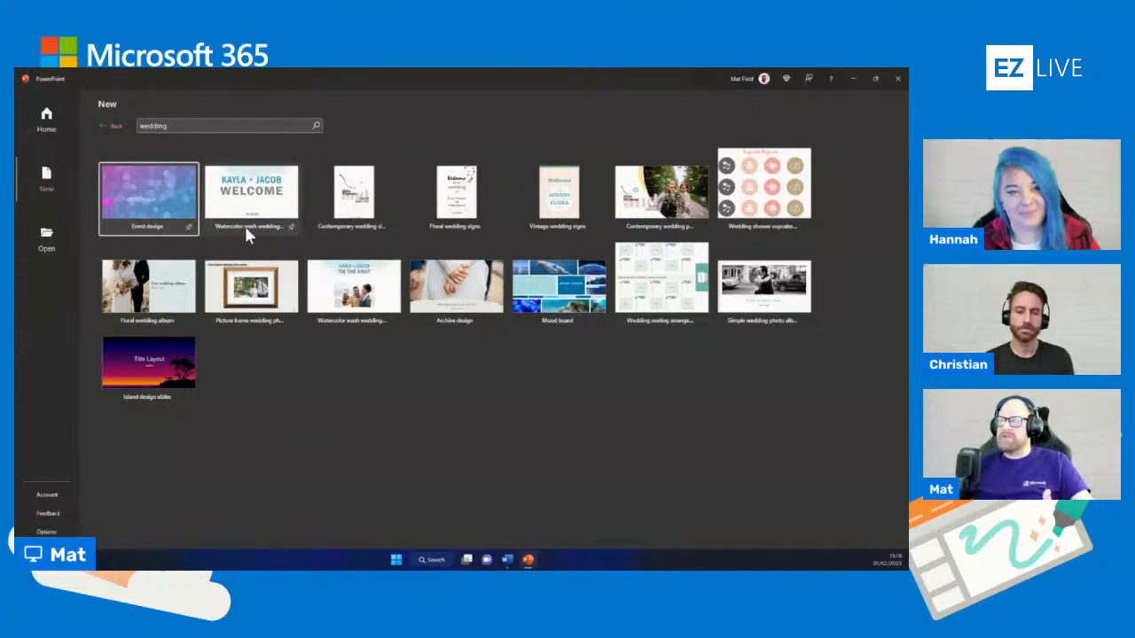
Create a presentation from the Simple wedding photo album template and look through its slides
left_click(767, 286)
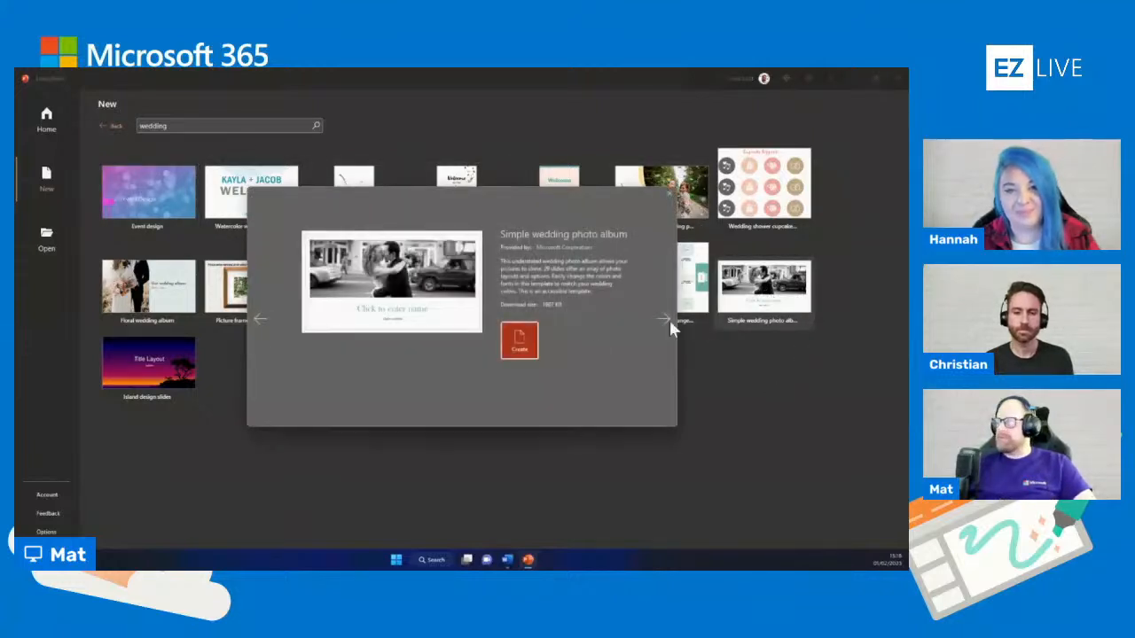
left_click(517, 341)
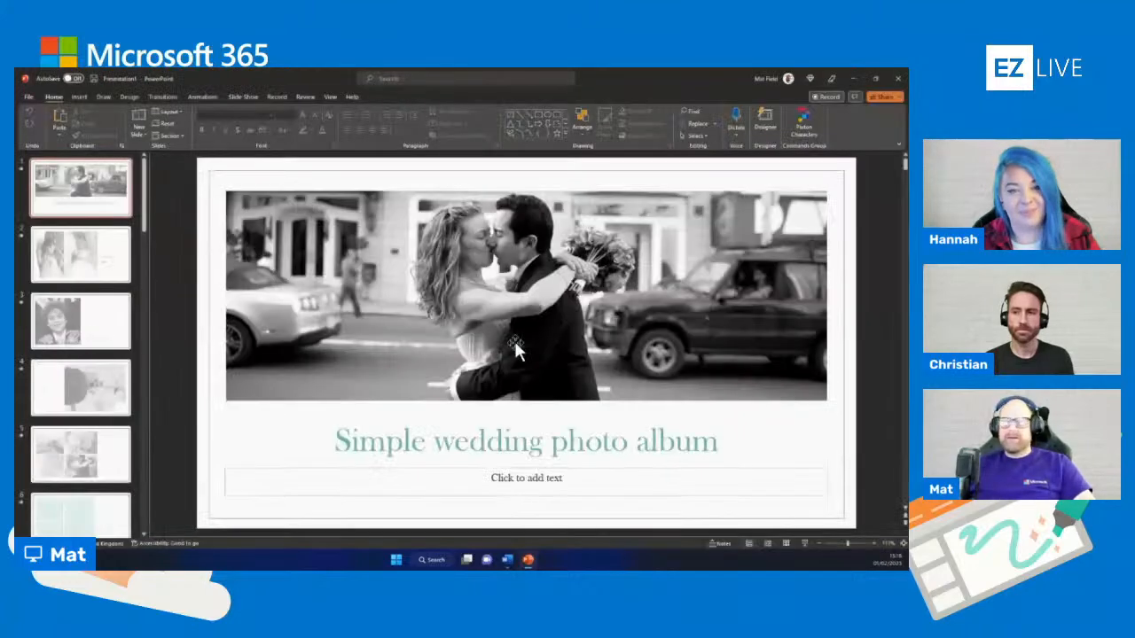
scroll(101, 444, "down", 2)
scroll(103, 451, "down", 6)
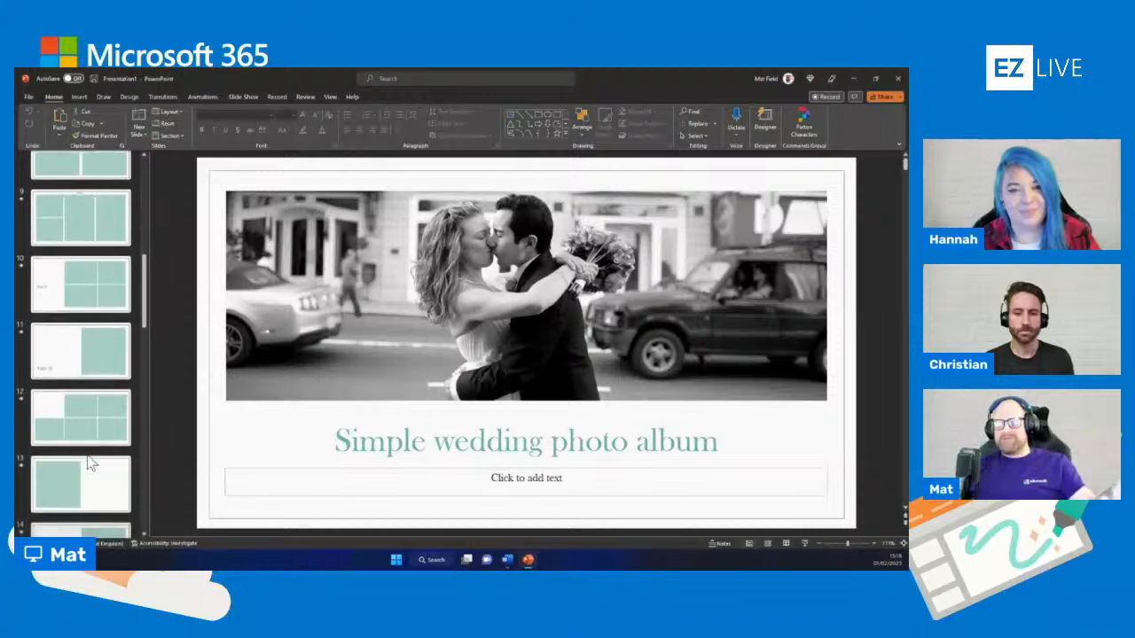
scroll(88, 463, "down", 4)
scroll(86, 454, "down", 5)
scroll(86, 455, "up", 3)
scroll(92, 441, "up", 10)
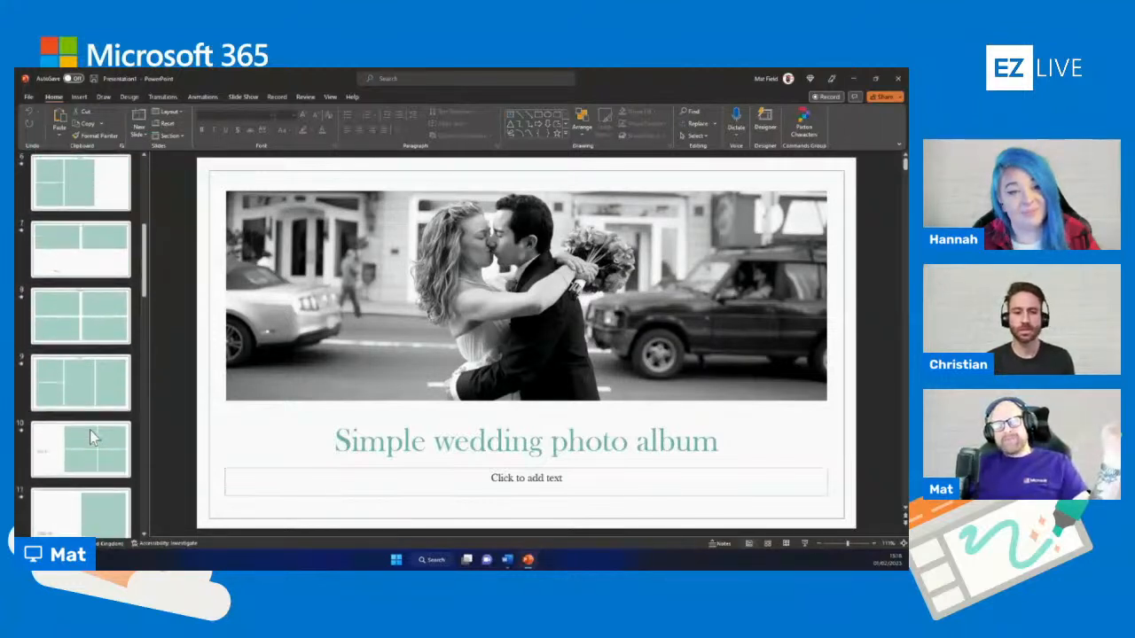
scroll(89, 430, "up", 6)
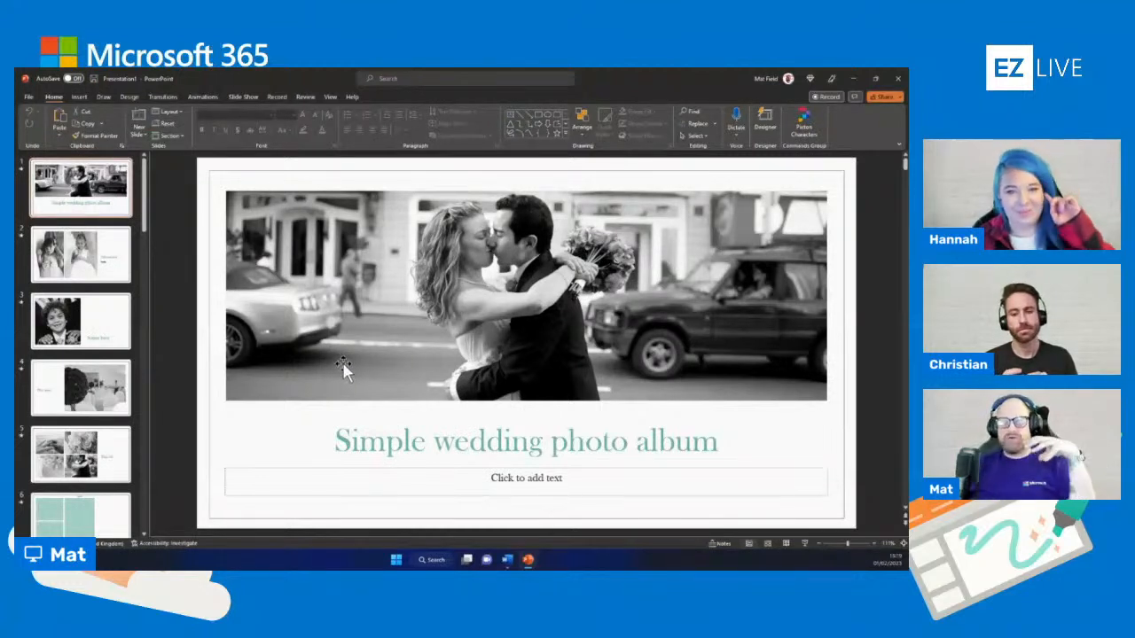
Open the stock image library for slide 6 and search it for "wedding"
scroll(89, 386, "down", 3)
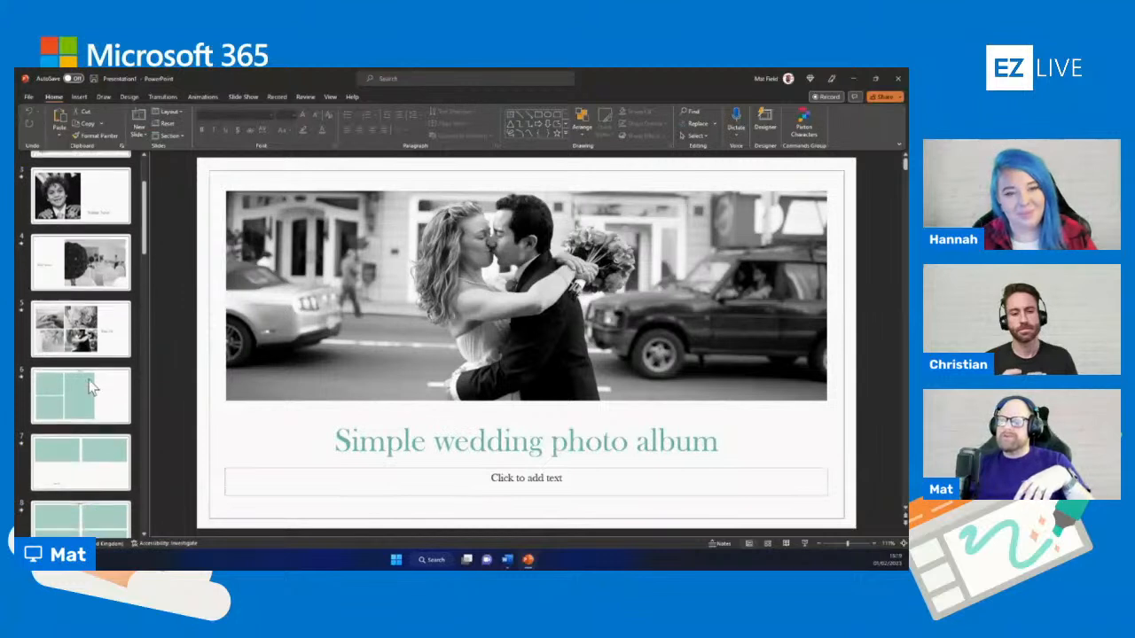
left_click(92, 386)
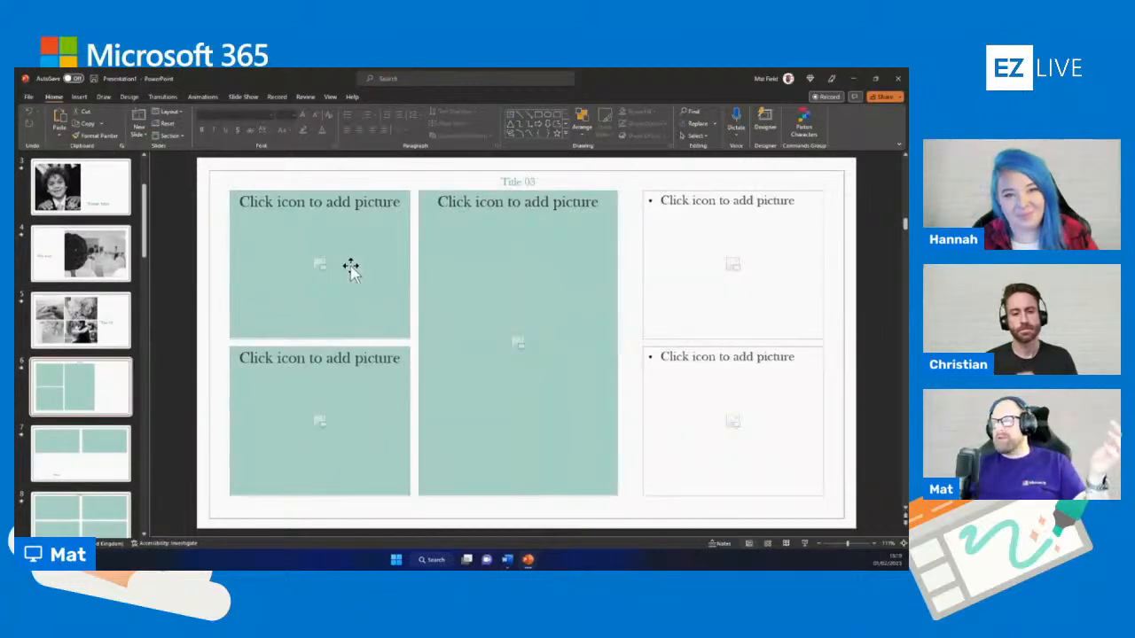
left_click(79, 95)
left_click(93, 122)
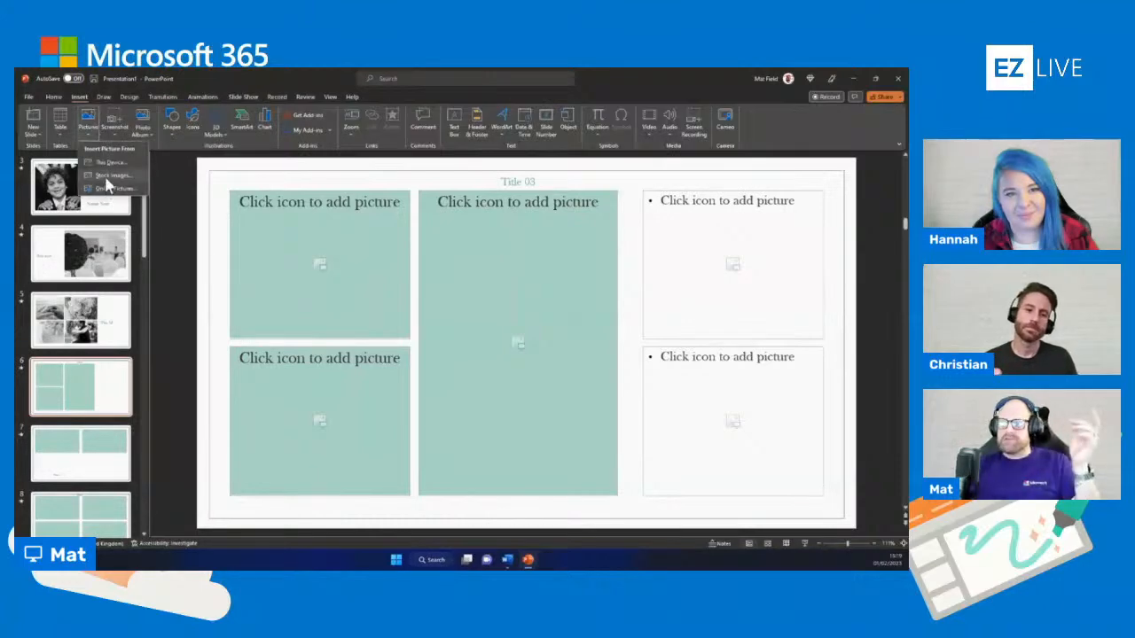
left_click(107, 177)
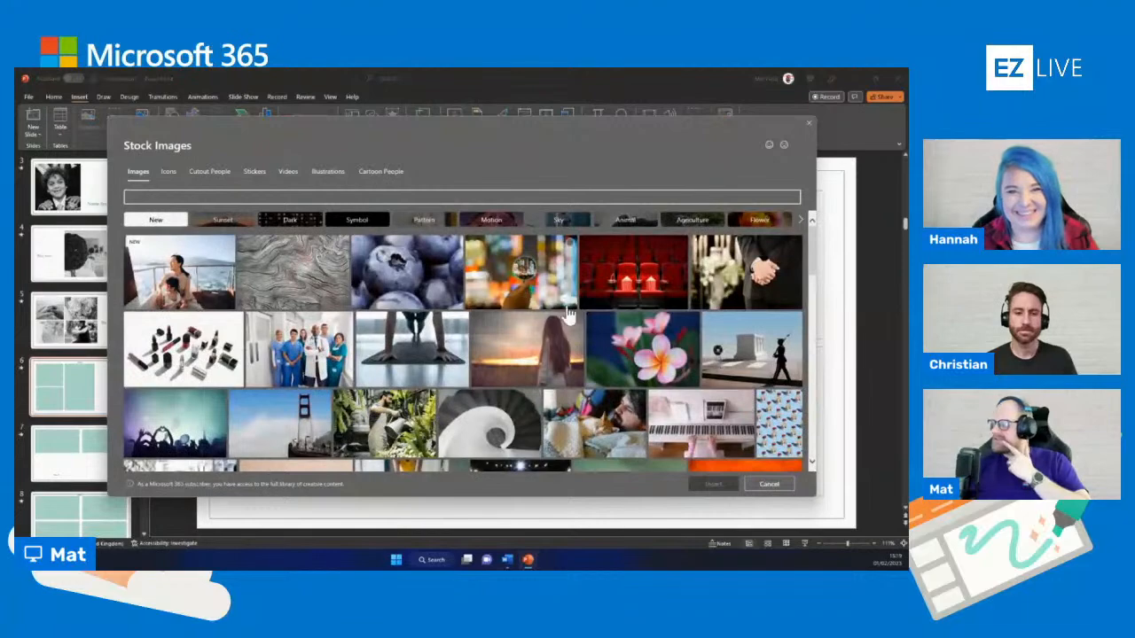
scroll(532, 332, "down", 3)
scroll(532, 332, "down", 10)
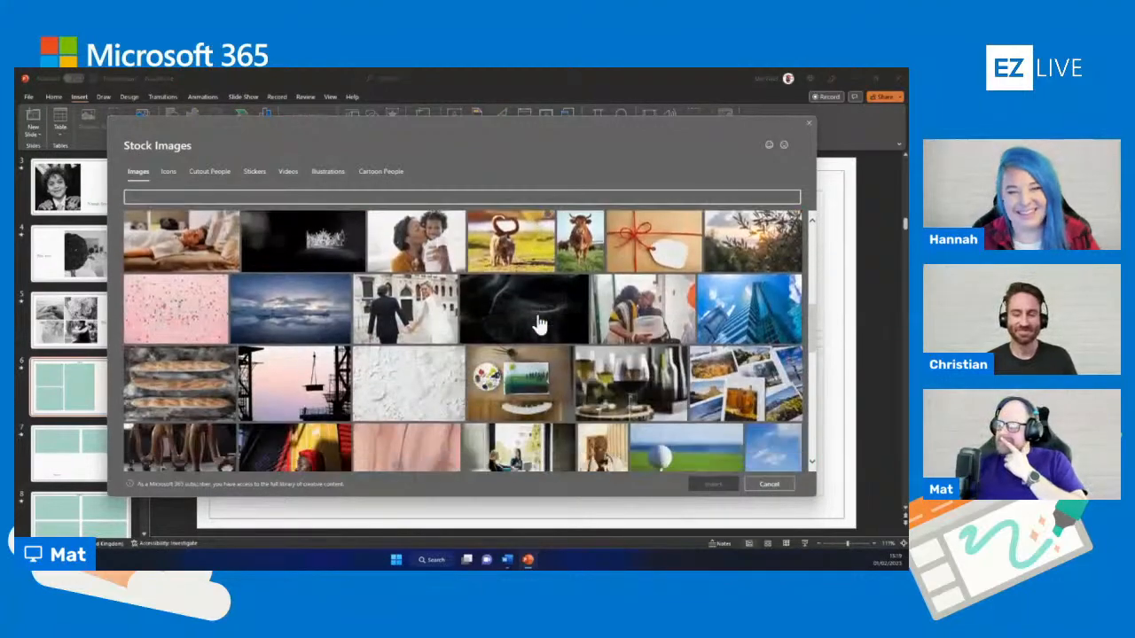
scroll(539, 327, "down", 10)
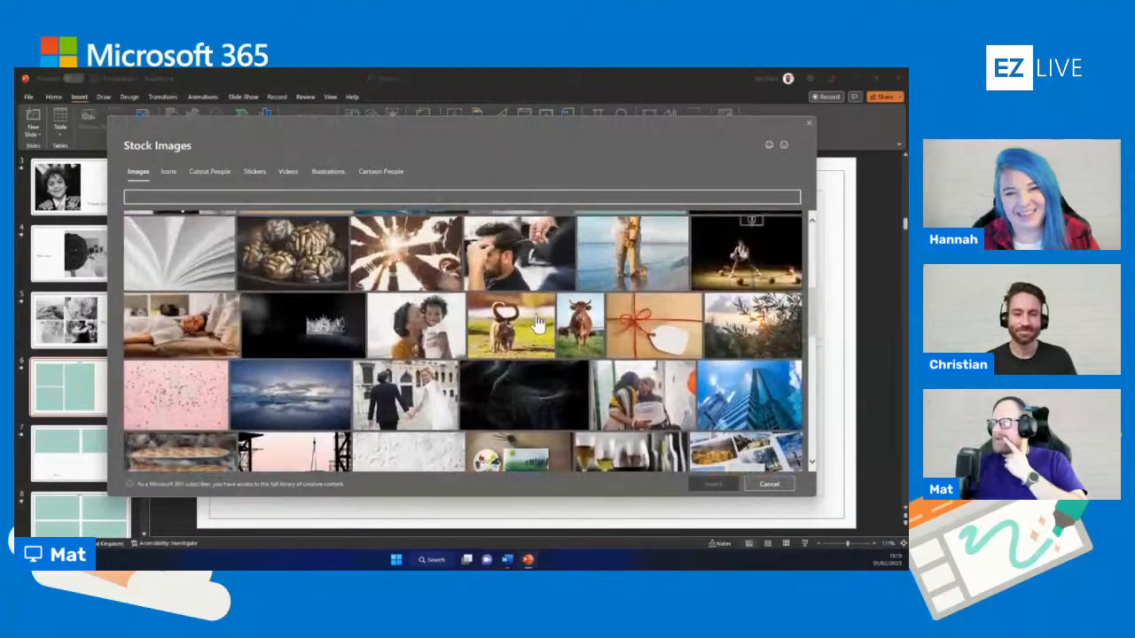
left_click(152, 195)
type("wedding")
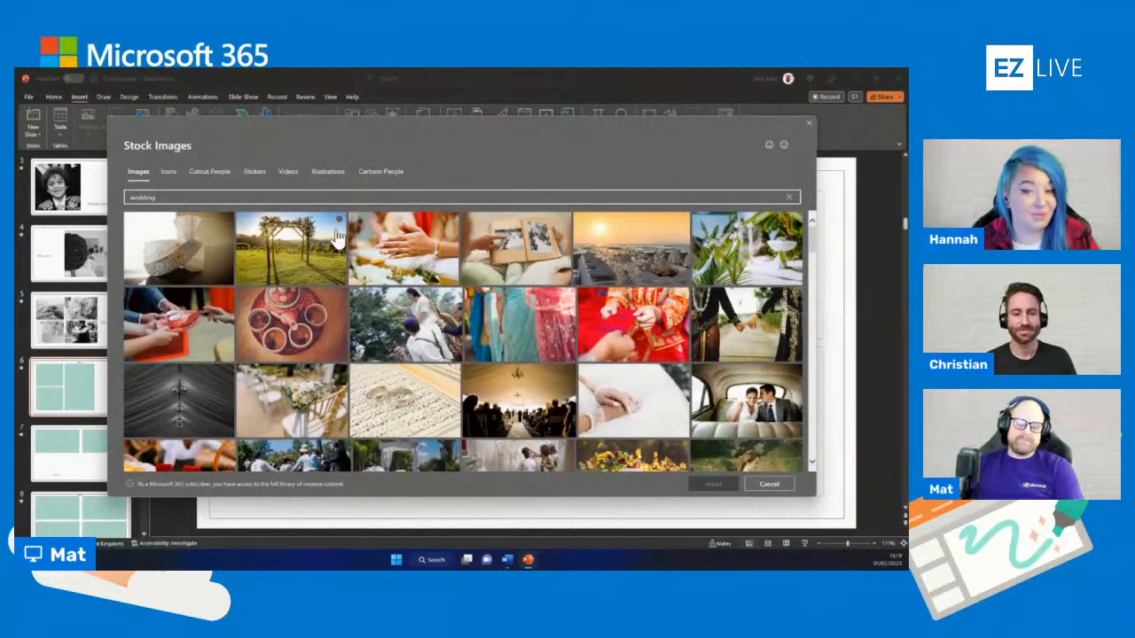
Insert the stock photo of a bride holding a pink rose bouquet into slide 6's tall central placeholder
scroll(483, 404, "down", 1)
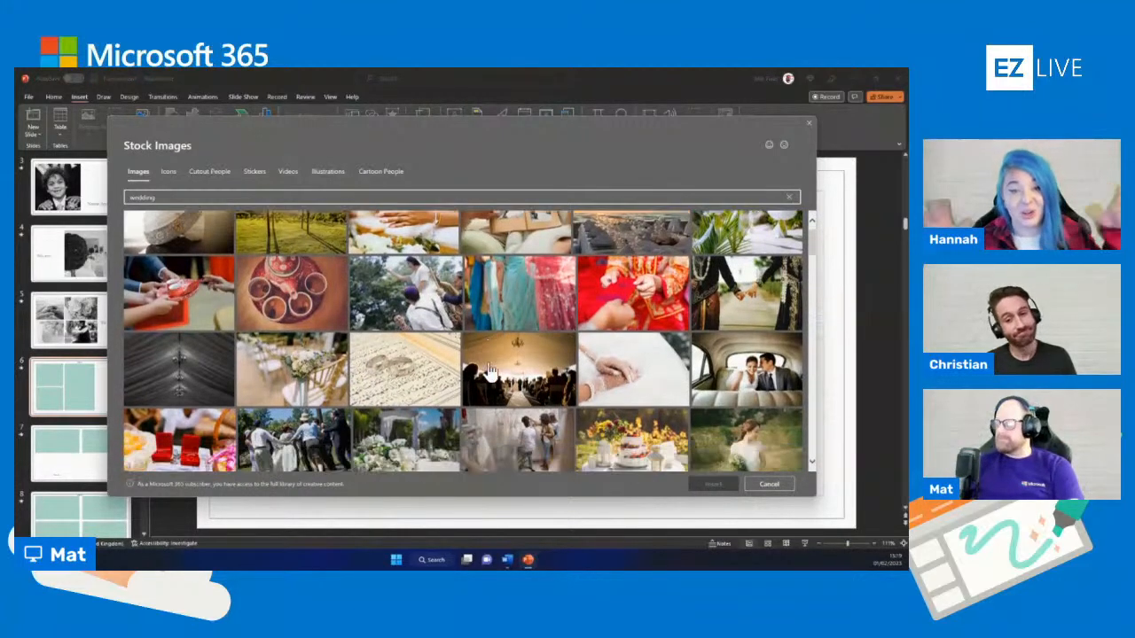
scroll(493, 366, "down", 1)
scroll(494, 364, "down", 1)
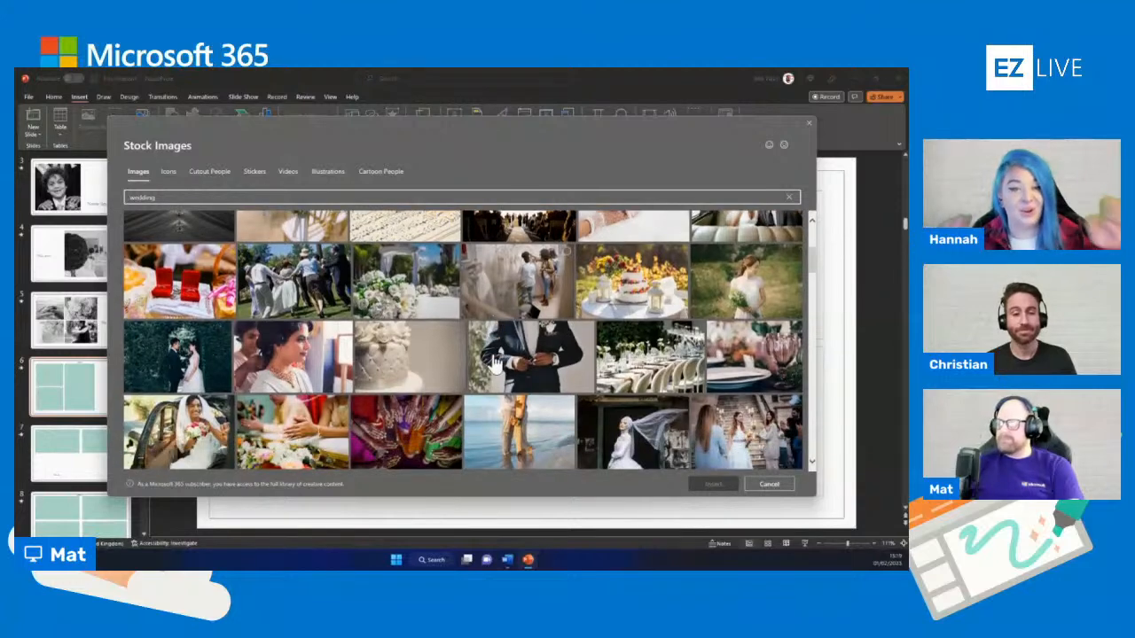
scroll(493, 364, "down", 1)
scroll(494, 363, "up", 1)
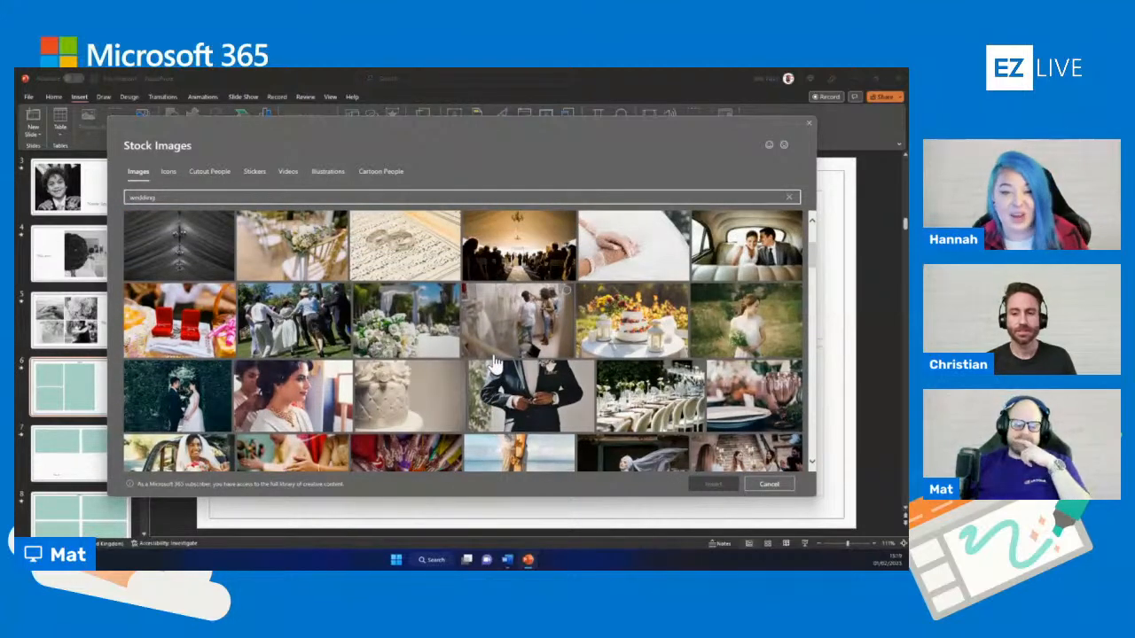
scroll(493, 363, "up", 5)
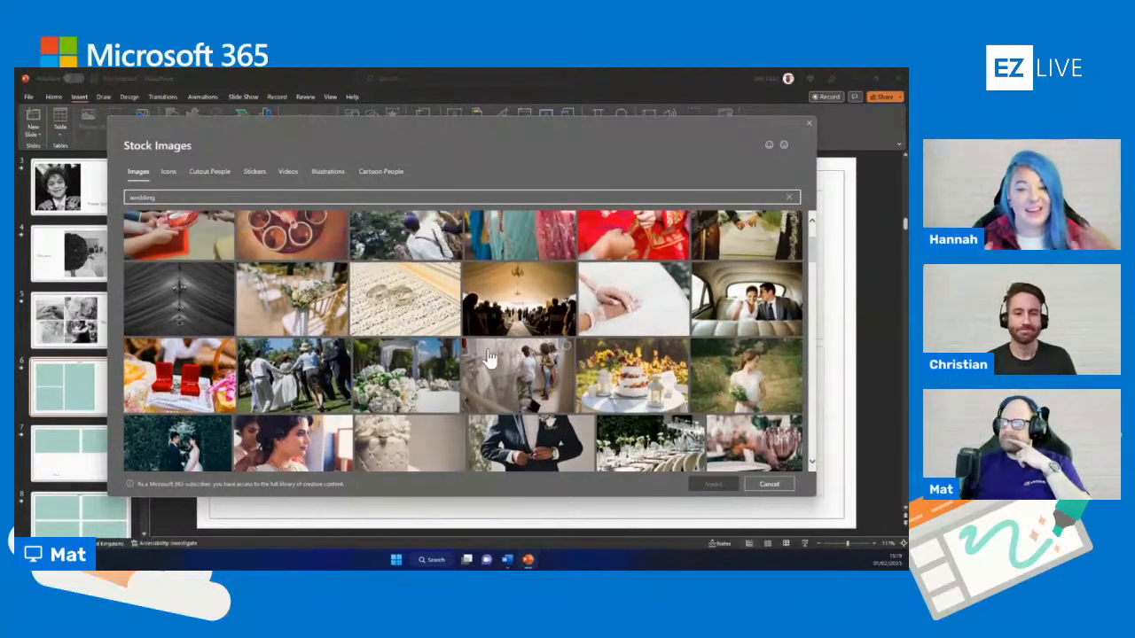
scroll(489, 356, "down", 5)
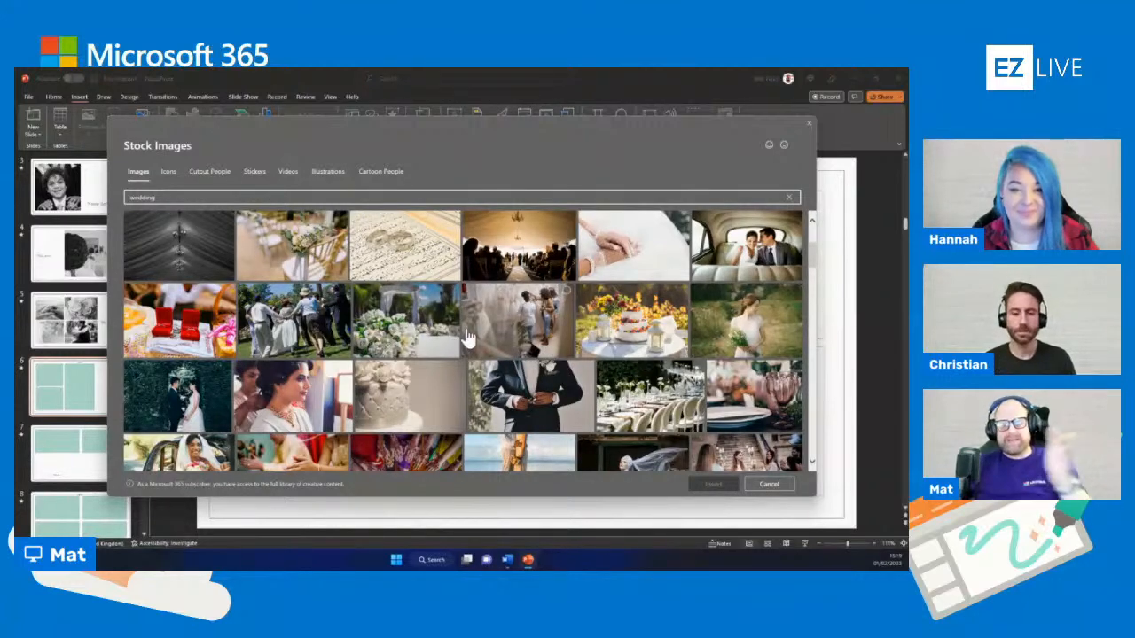
scroll(470, 330, "down", 8)
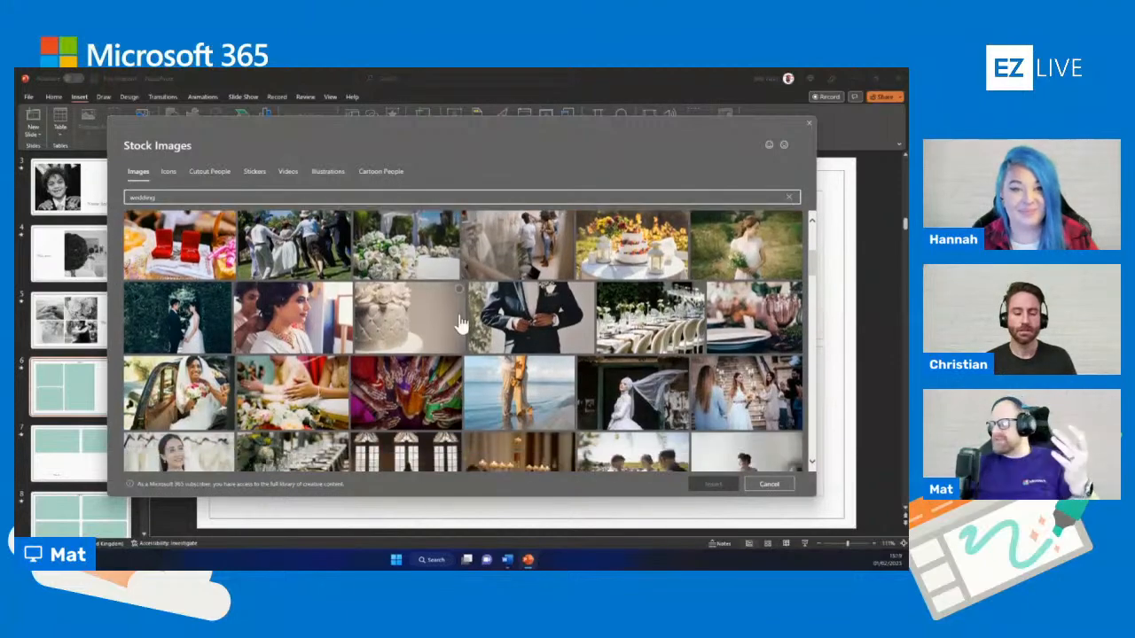
scroll(463, 327, "down", 10)
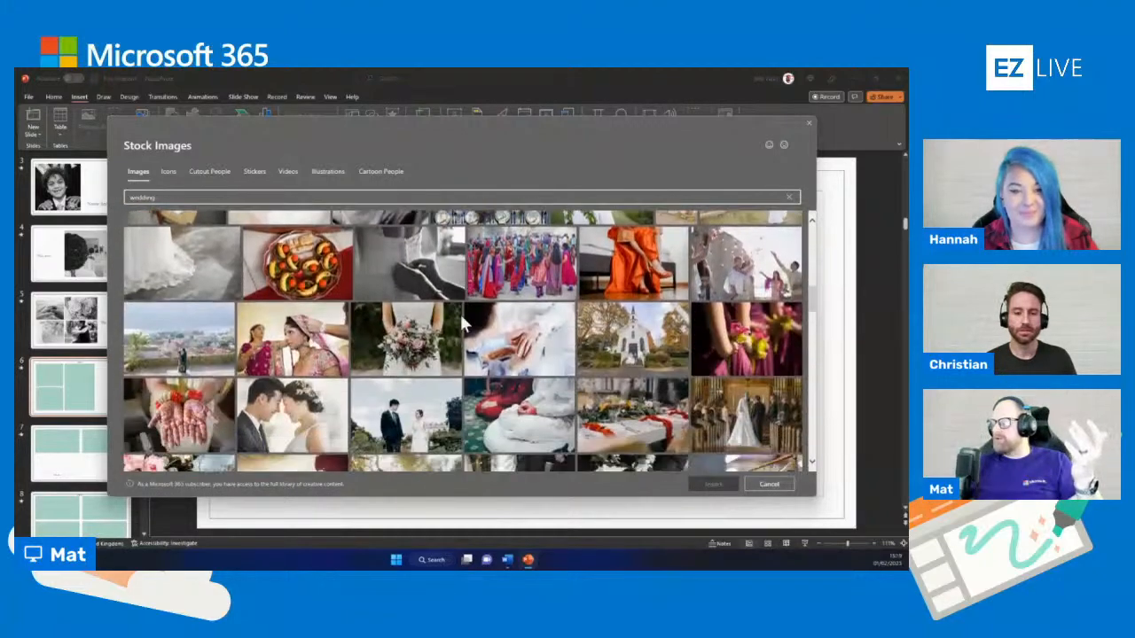
scroll(463, 323, "down", 10)
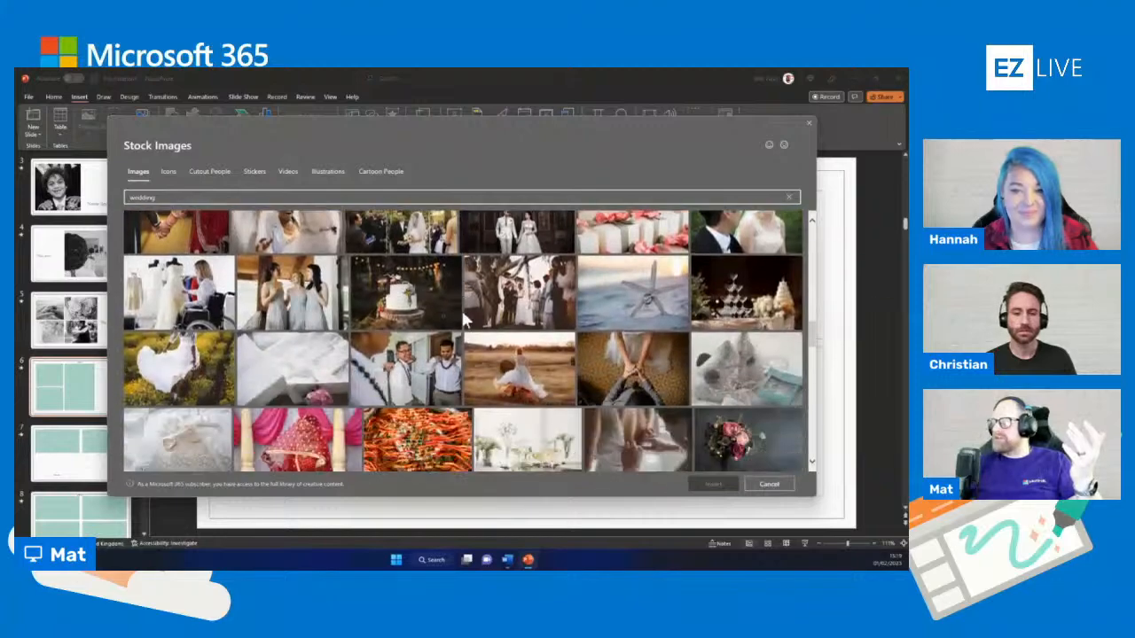
scroll(462, 323, "down", 6)
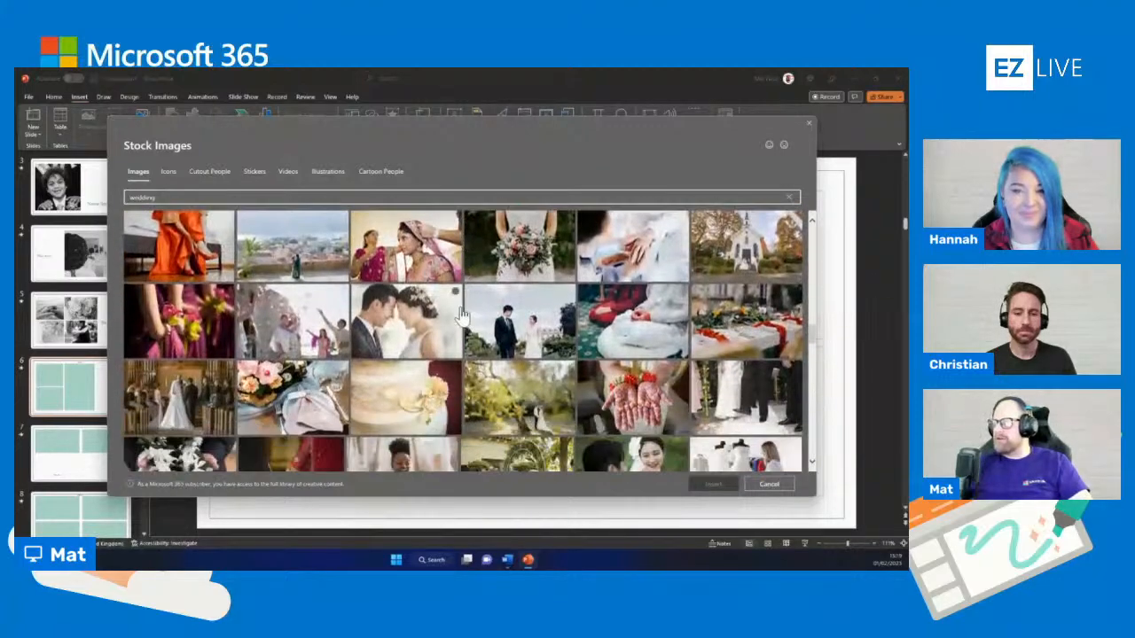
scroll(461, 316, "down", 10)
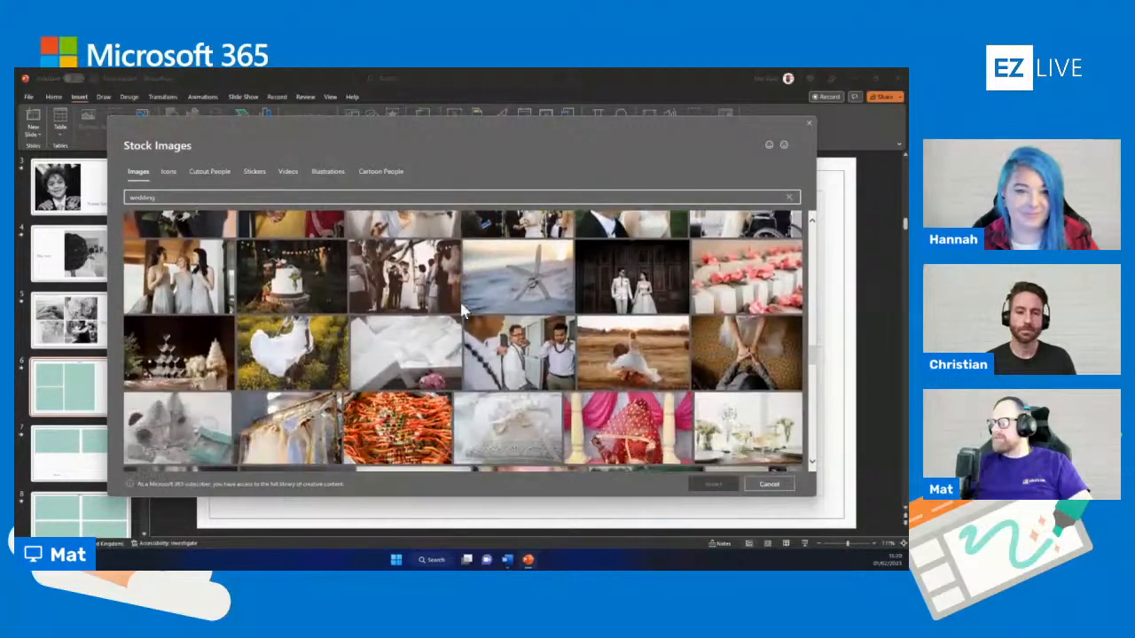
scroll(461, 312, "down", 10)
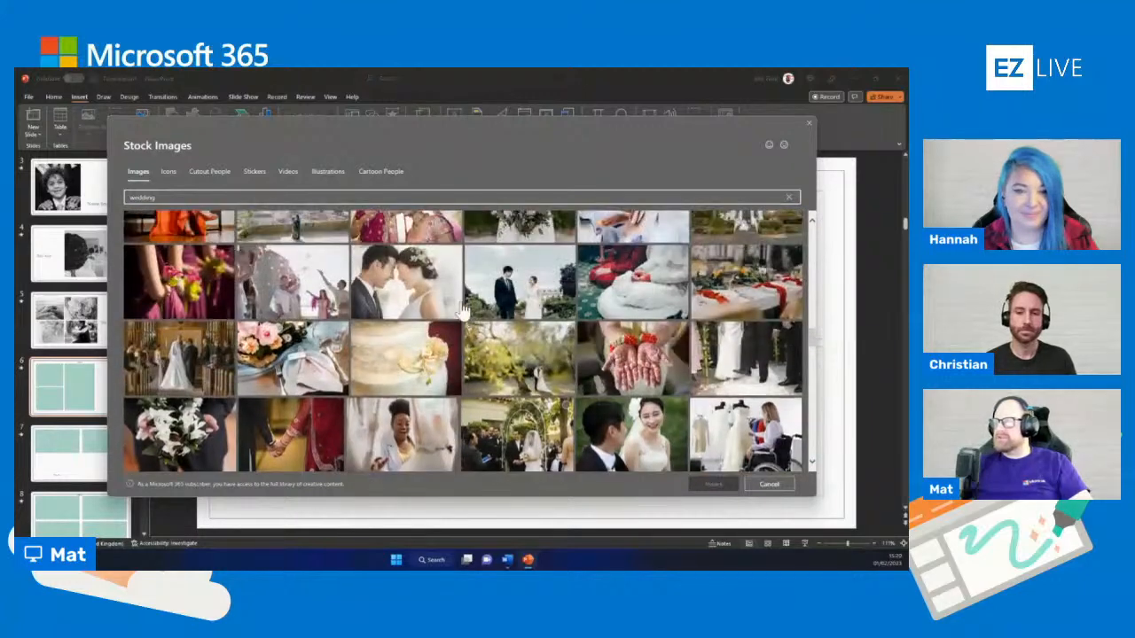
scroll(460, 312, "up", 5)
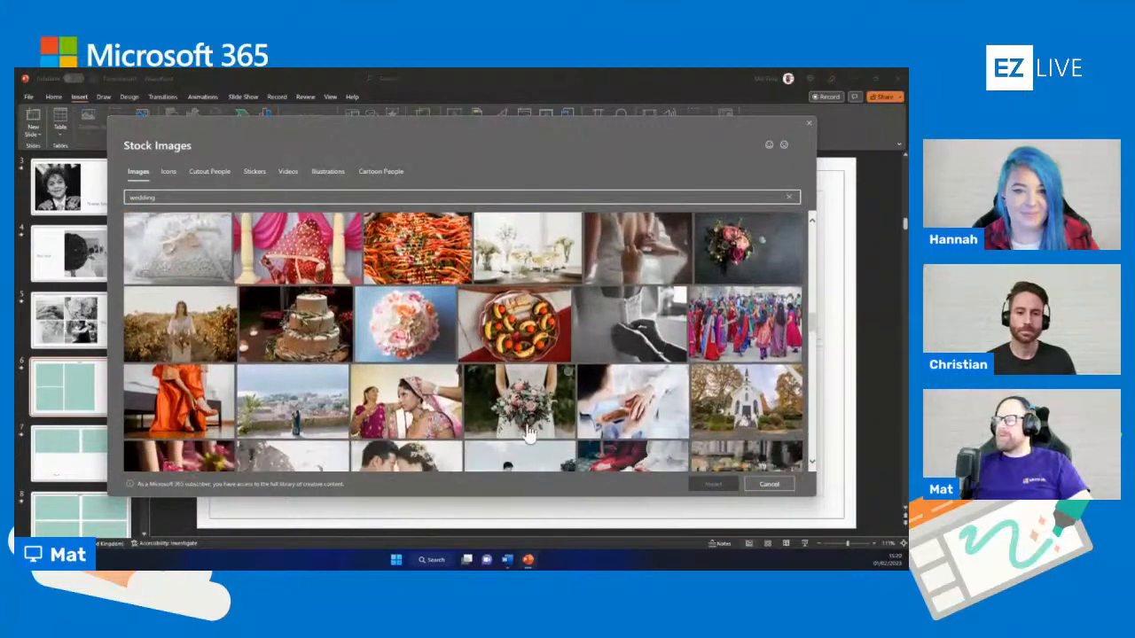
left_click(532, 396)
left_click(700, 483)
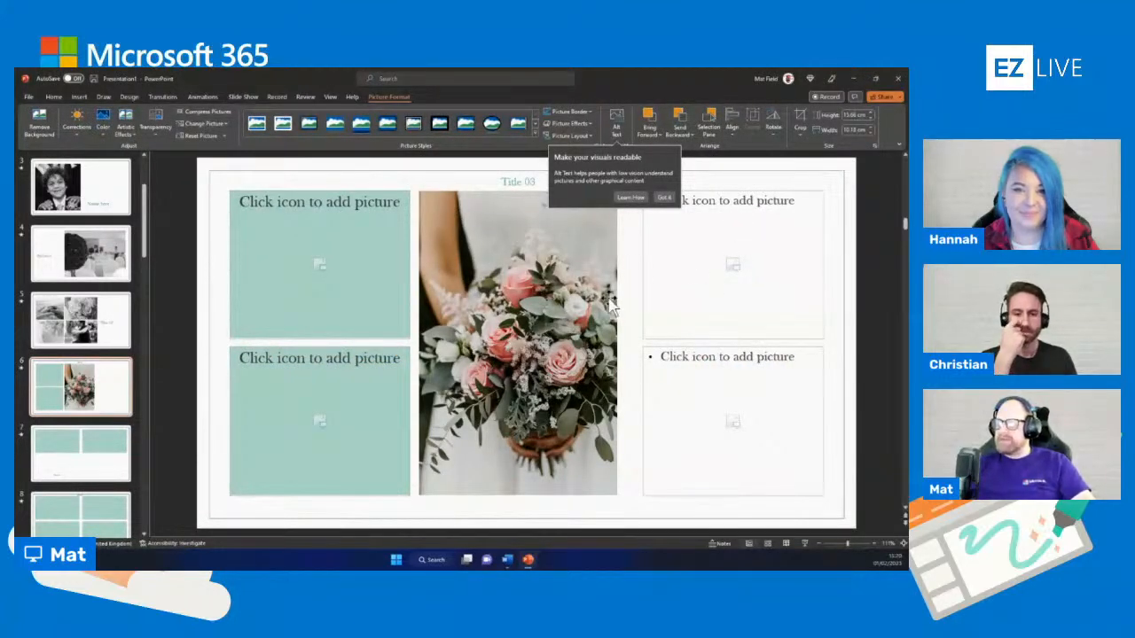
Duplicate the bouquet picture over the empty placeholders beside it and recolour the original to black and white
left_click_drag(519, 306, 721, 304)
left_click(536, 311)
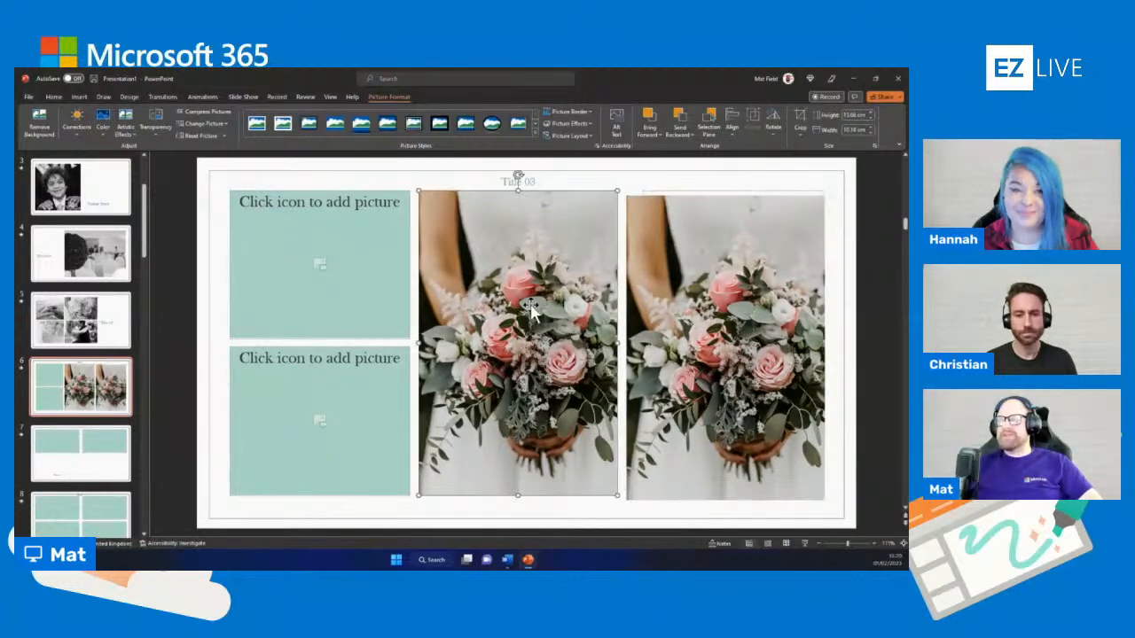
left_click(99, 125)
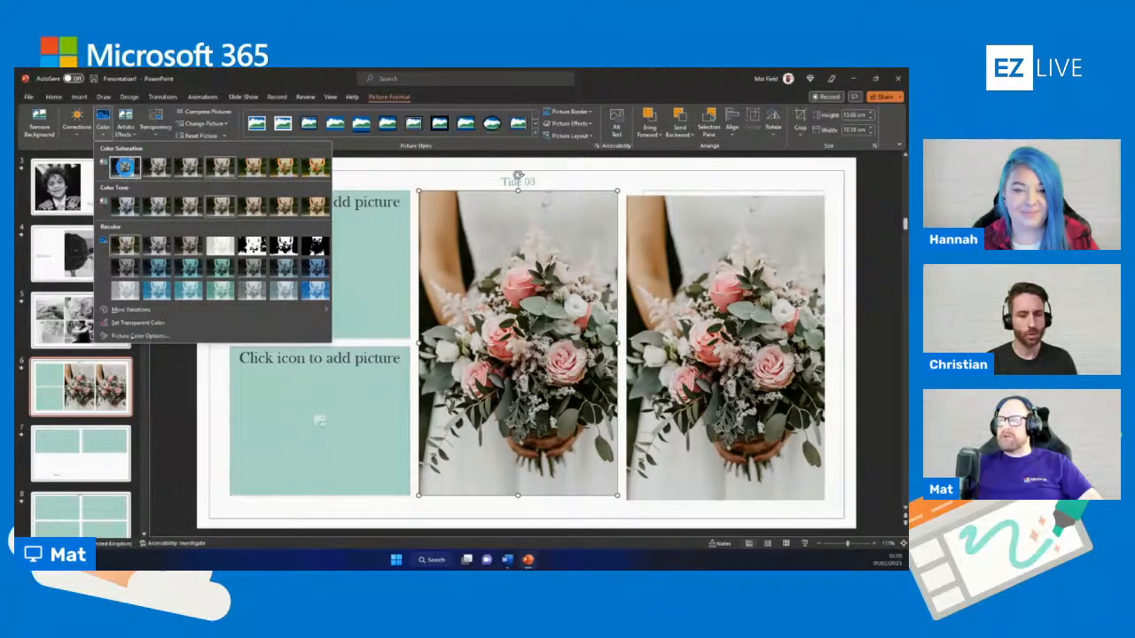
key("Escape")
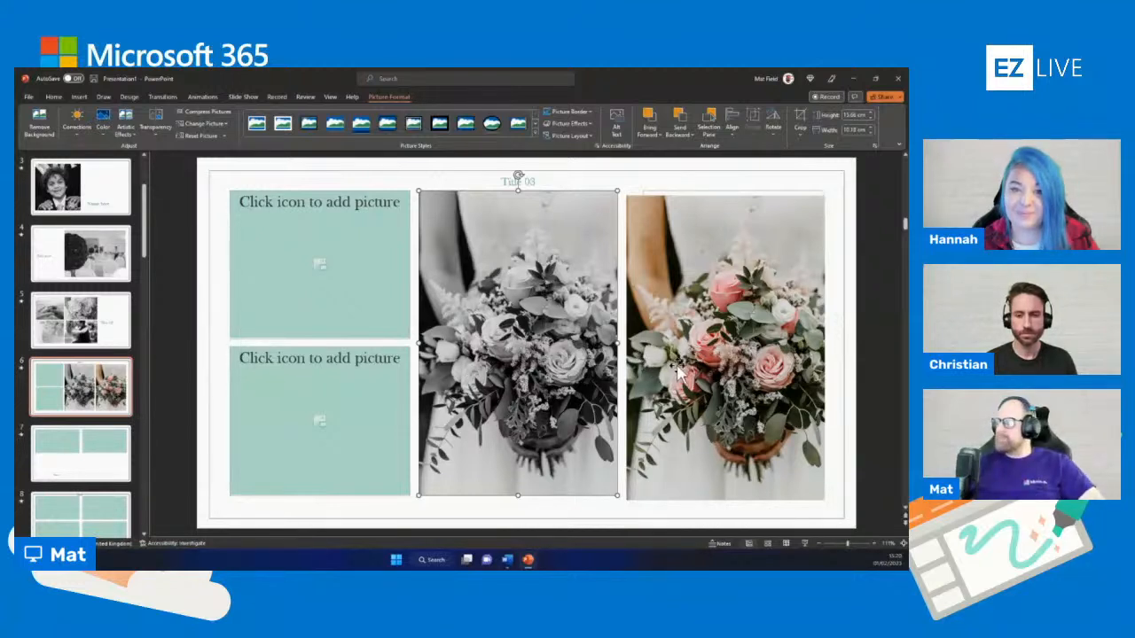
Remove the background from the colour bouquet copy, marking the missing flowers and leaves on both sides to keep
left_click(711, 351)
mouse_move(711, 348)
left_mouse_down()
mouse_move(710, 374)
mouse_move(703, 351)
mouse_move(719, 344)
left_mouse_up()
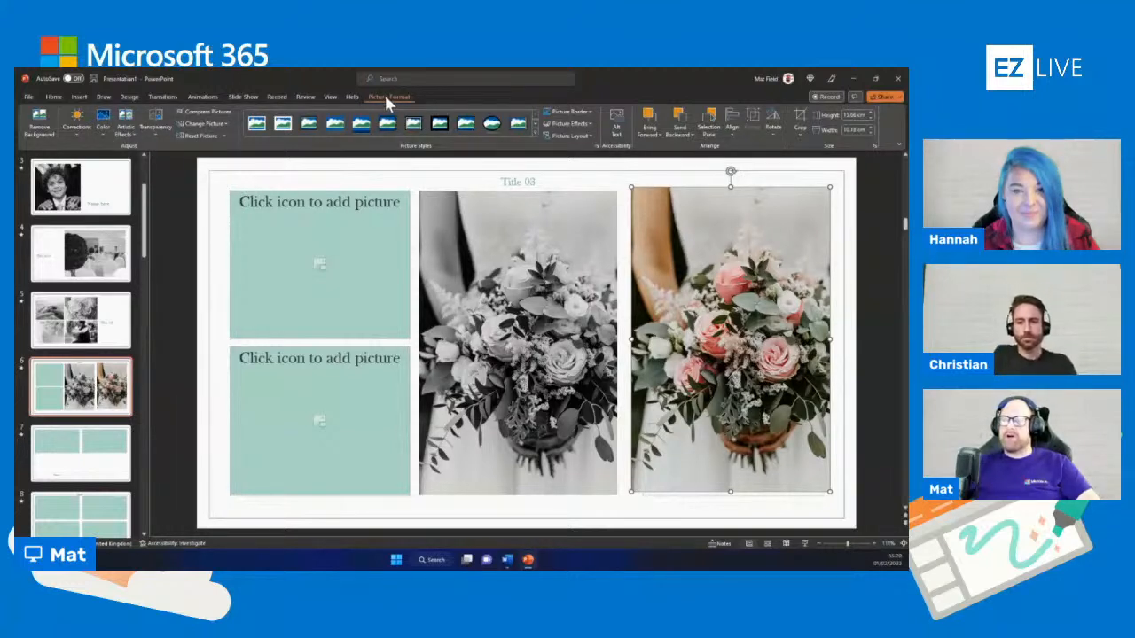
left_click(43, 132)
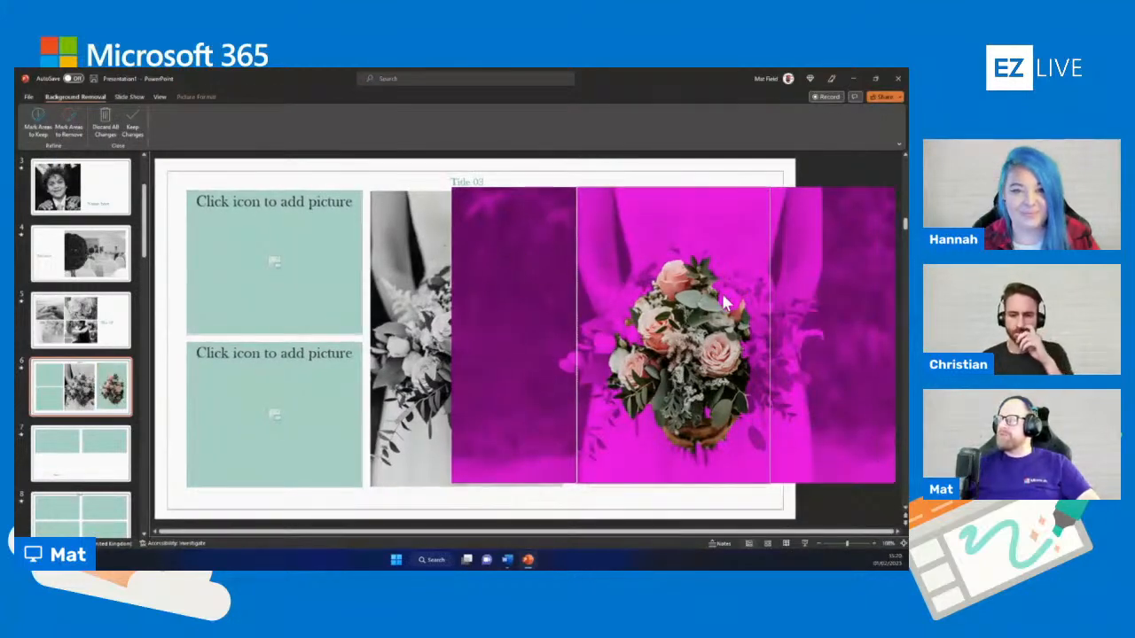
left_click(38, 127)
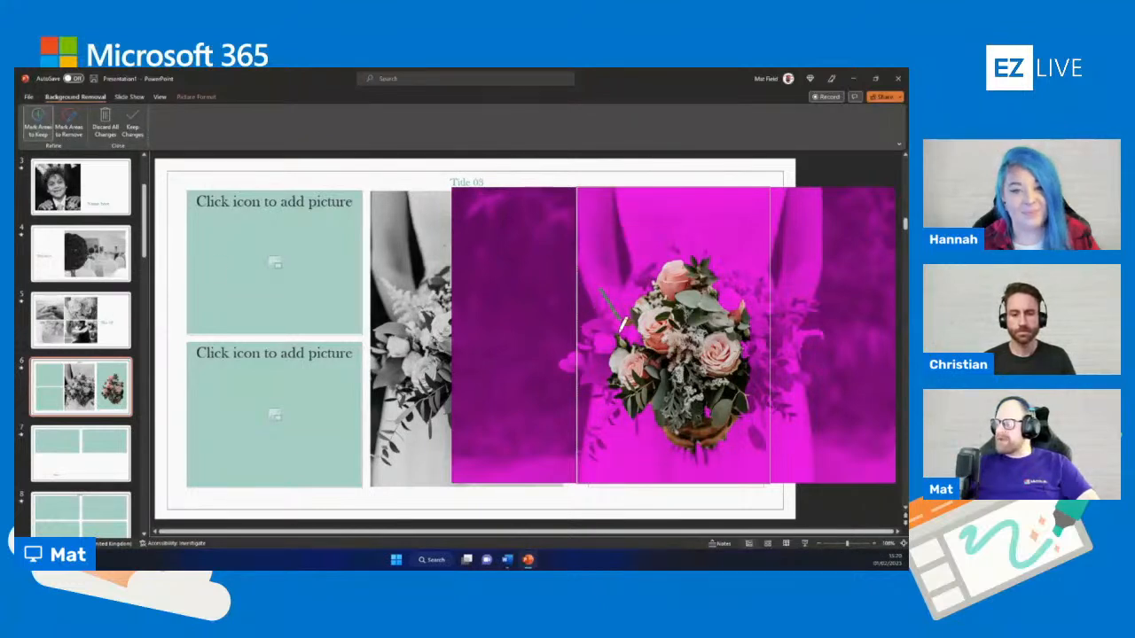
left_click_drag(607, 352, 607, 323)
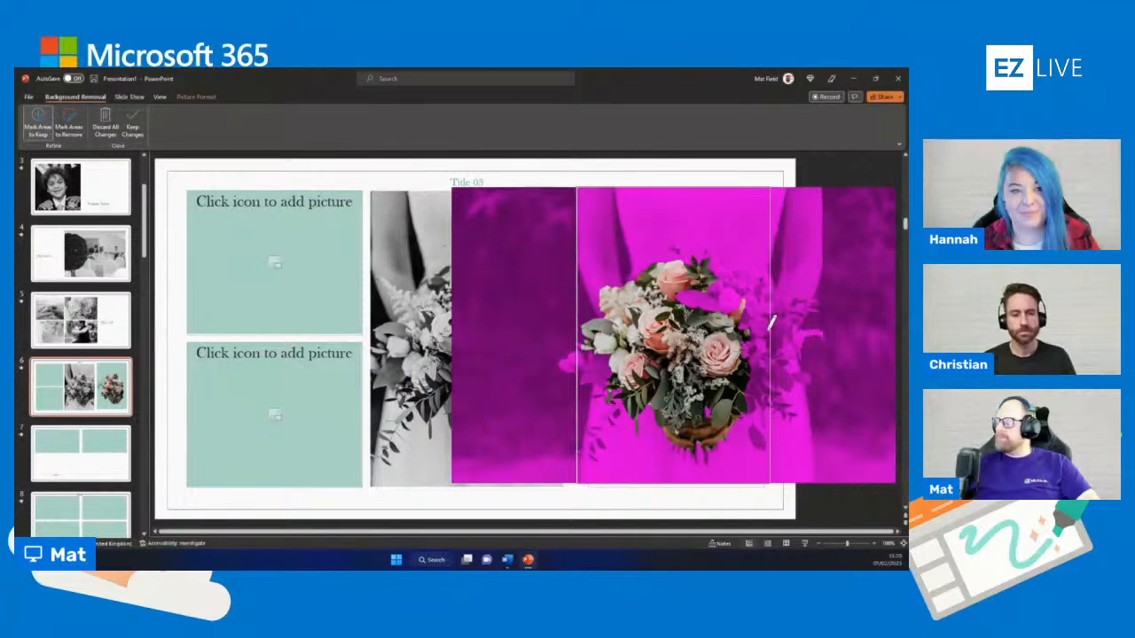
left_click_drag(708, 250, 770, 310)
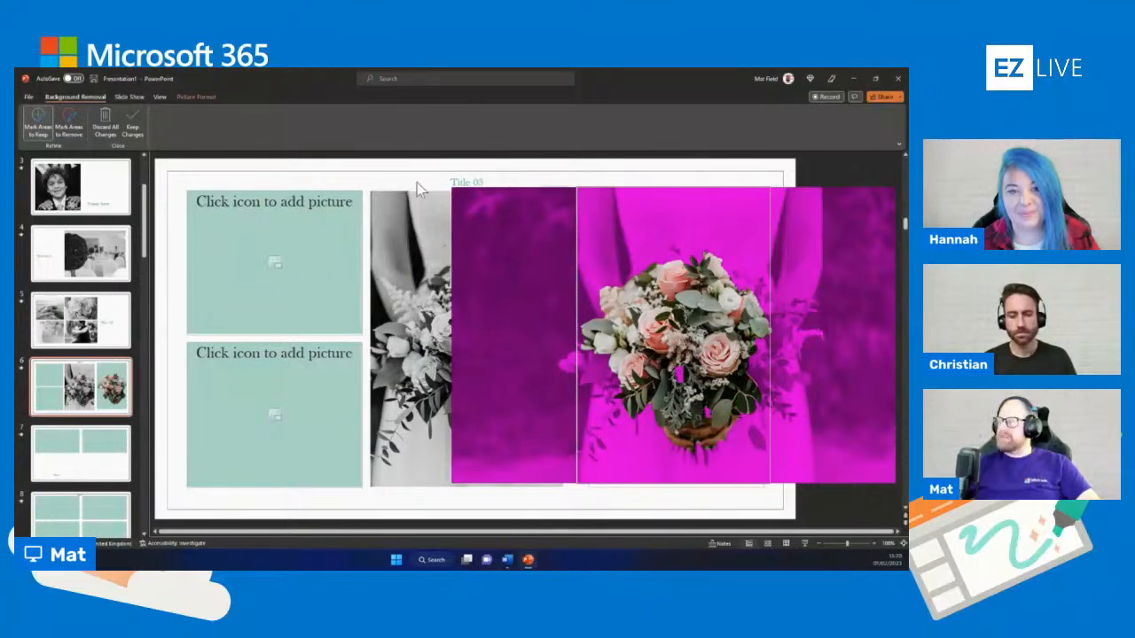
left_click(130, 120)
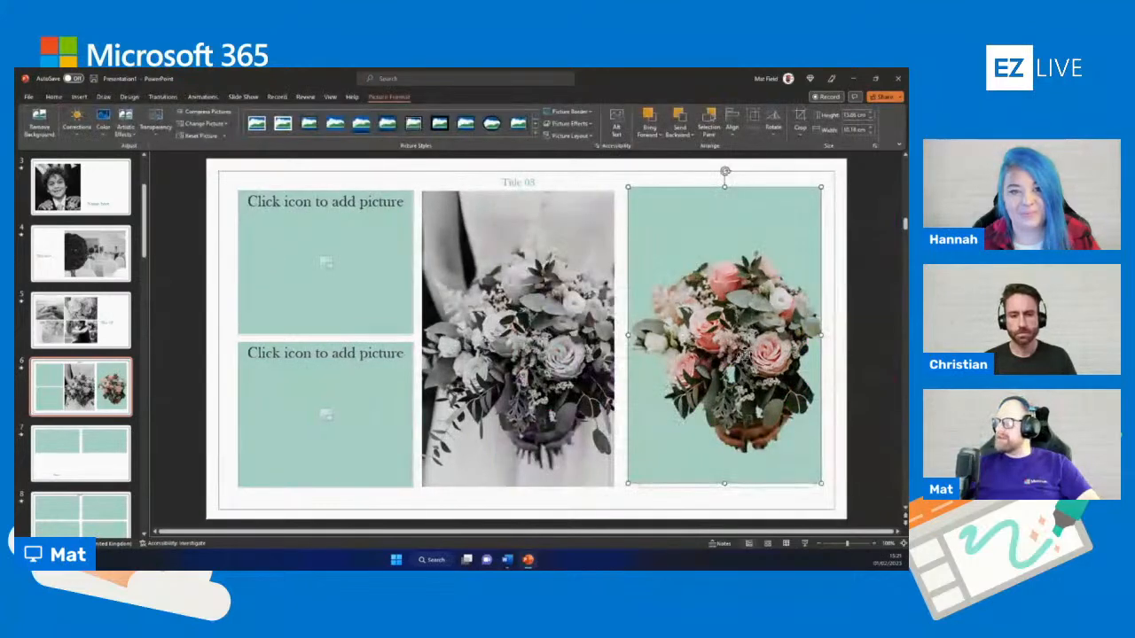
Move the cut-out bouquet against the black-and-white picture, level with its top and bottom edges
left_click_drag(640, 382, 728, 361)
right_click(728, 360)
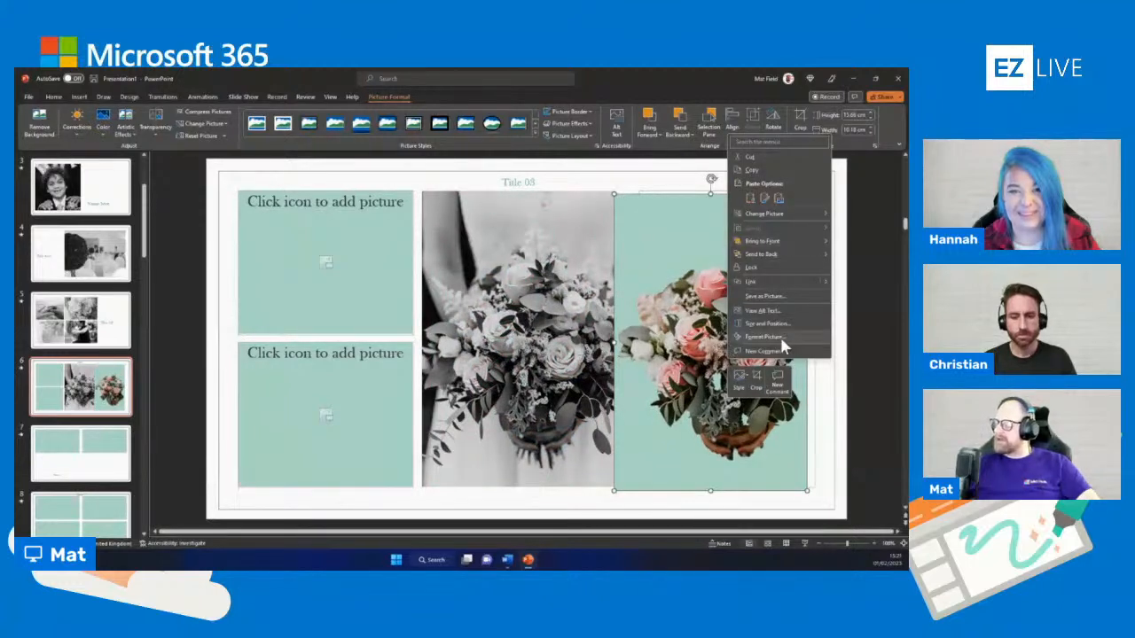
left_click(657, 272)
left_click_drag(658, 272, 620, 283)
left_click_drag(682, 352, 714, 337)
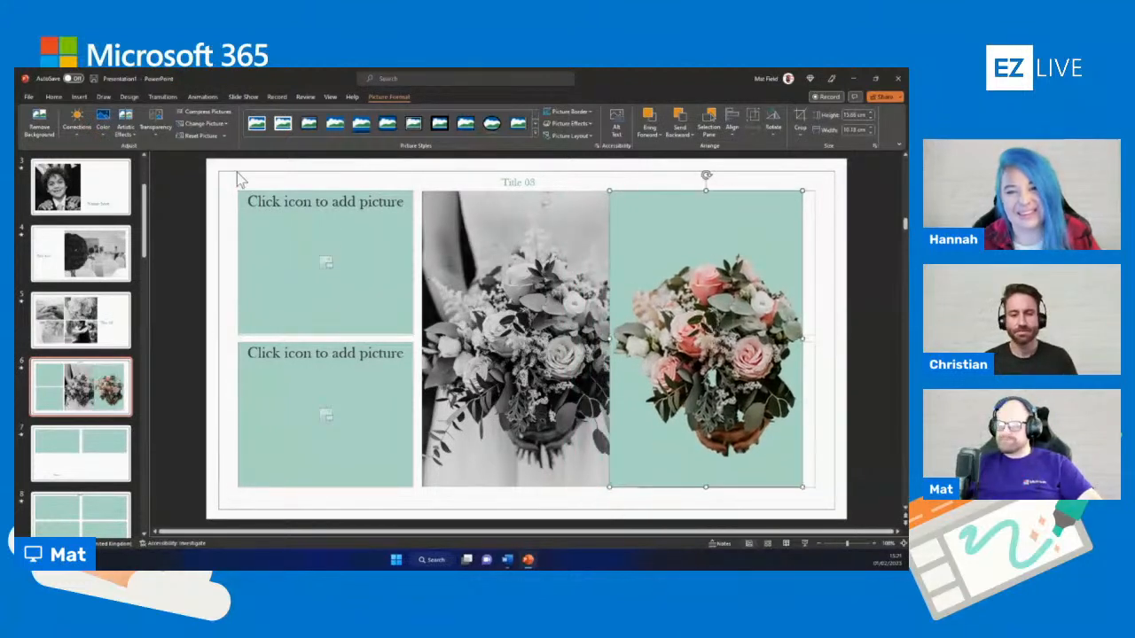
Delete the cut-out colour bouquet from slide 6
right_click(714, 332)
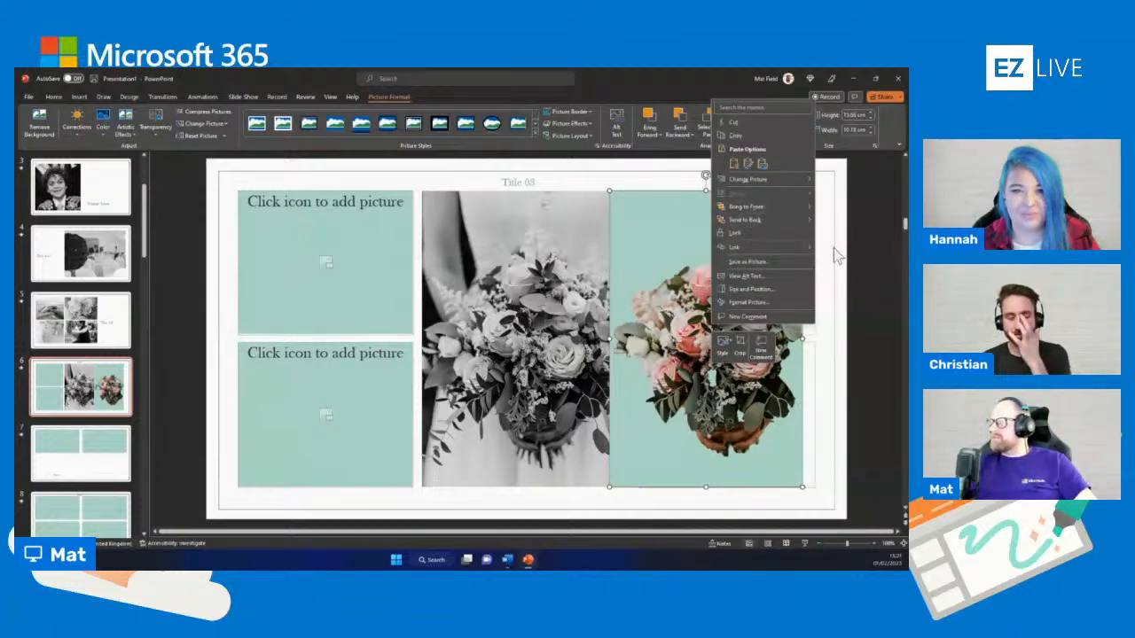
key("Escape")
key("Delete")
Open the stock image library and browse its general pictures without inserting any, then close it
left_click(487, 343)
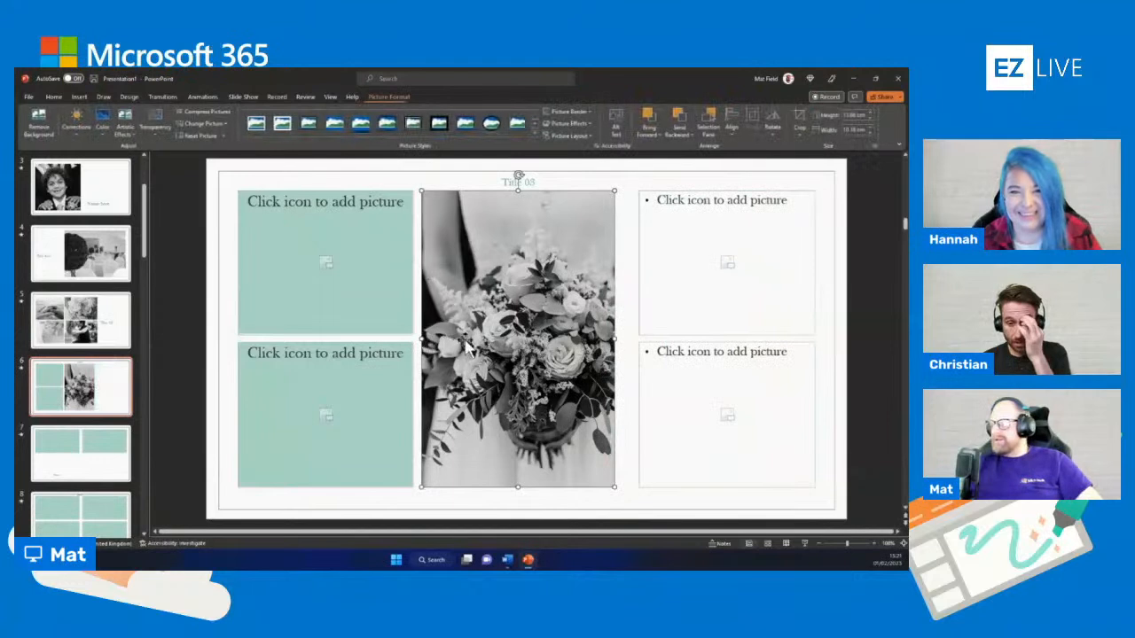
left_click(79, 96)
left_click(87, 131)
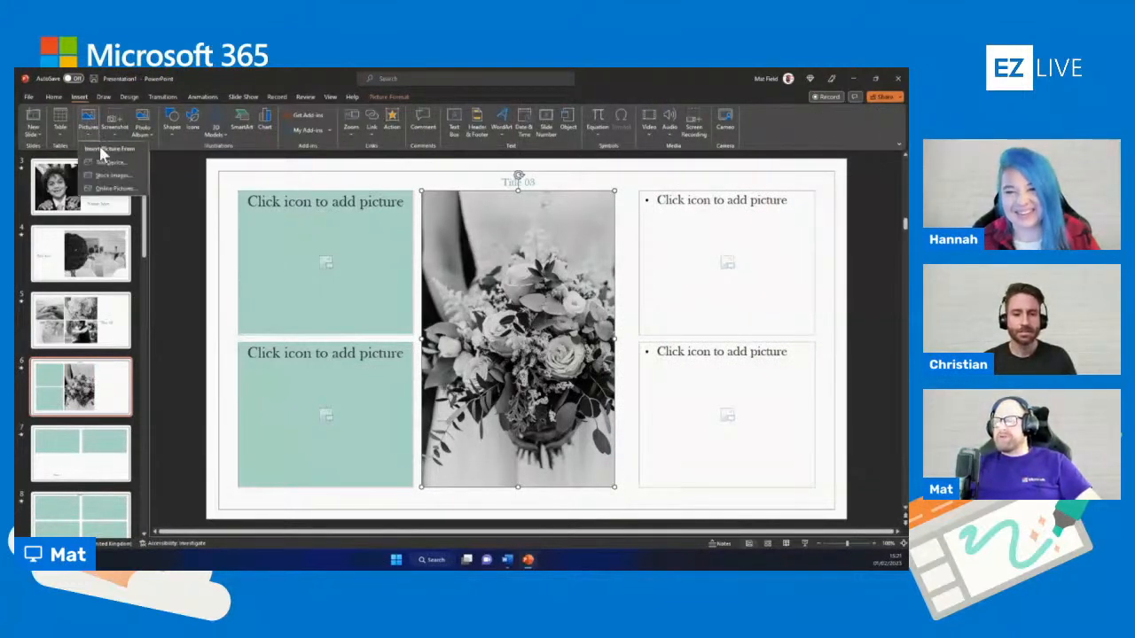
left_click(114, 176)
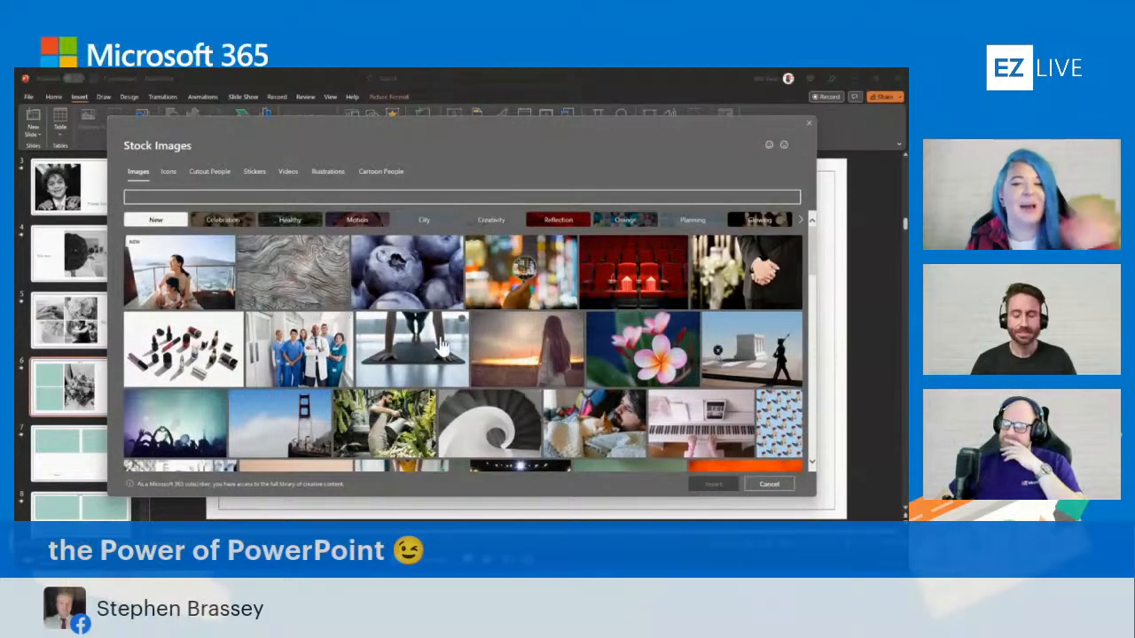
scroll(599, 344, "down", 2)
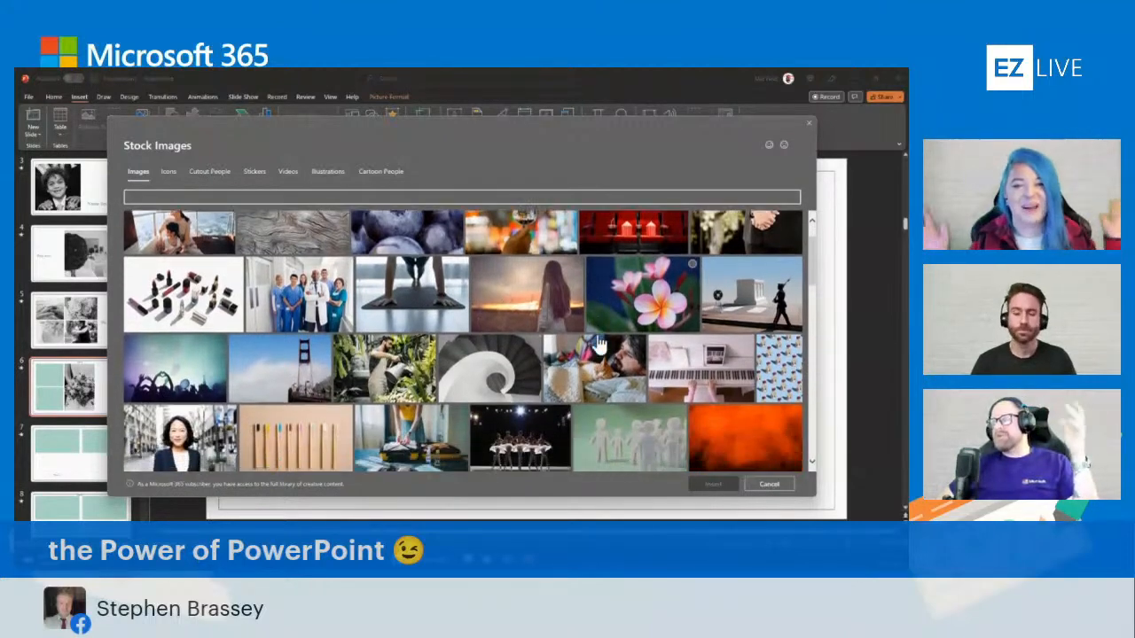
scroll(599, 343, "down", 6)
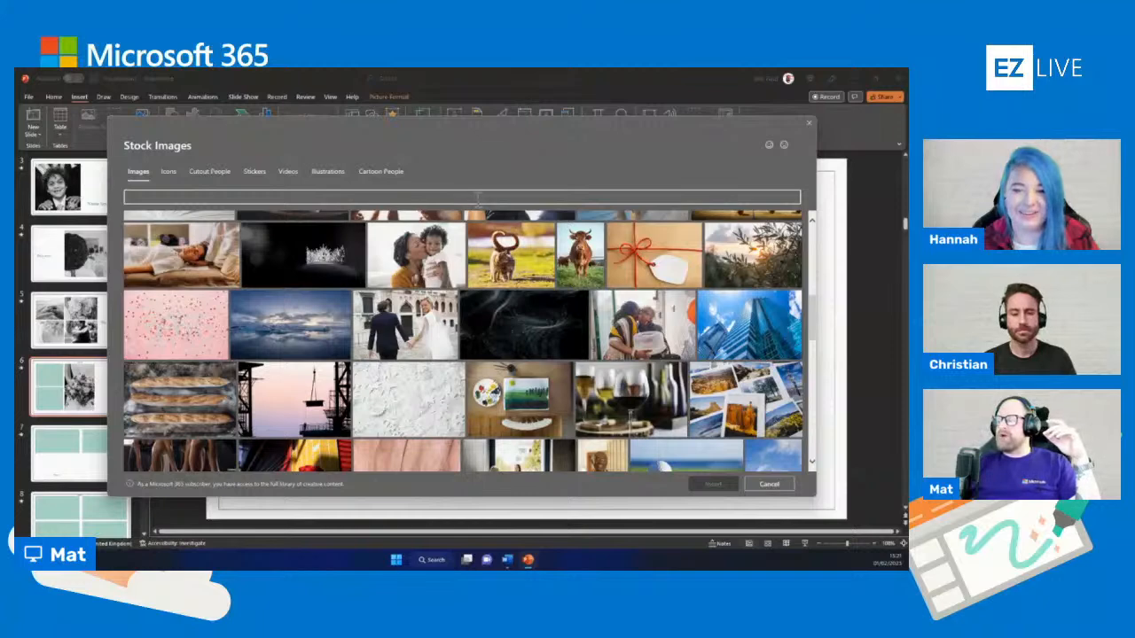
scroll(532, 315, "down", 4)
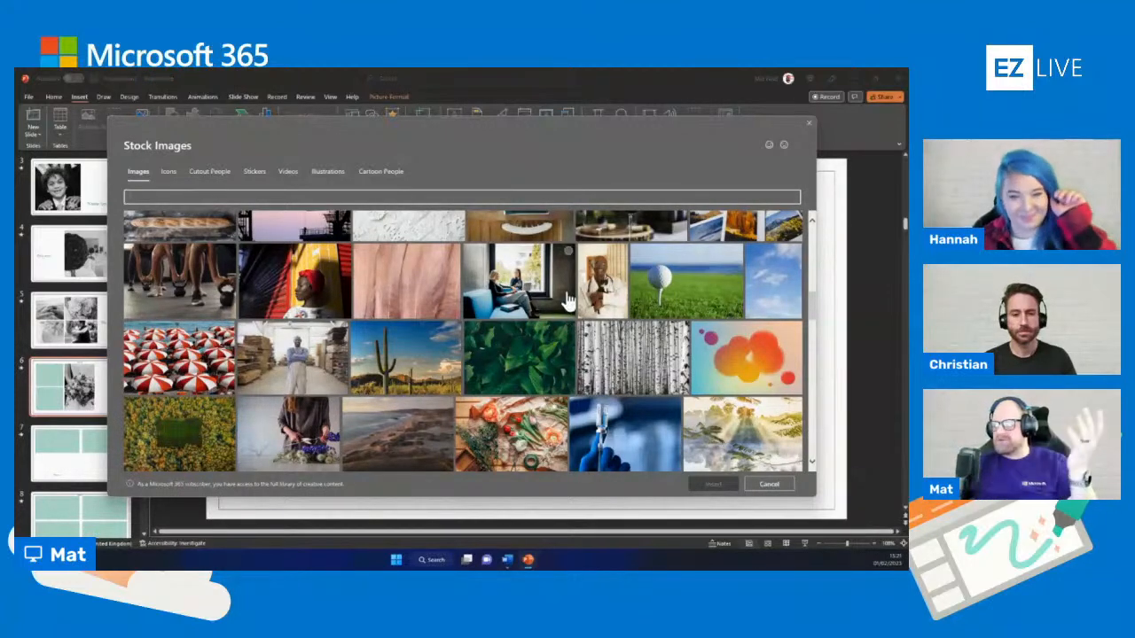
left_click(809, 124)
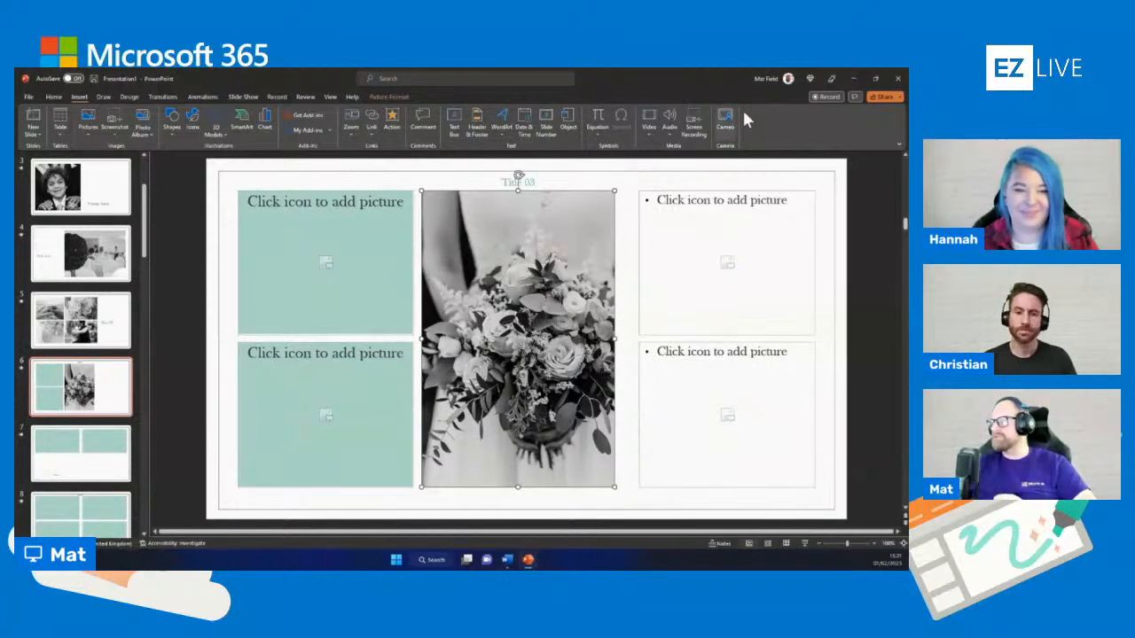
Switch to Word, search the online templates for "coloring" and create a document from the Capital letters coloring book template
left_click(508, 559)
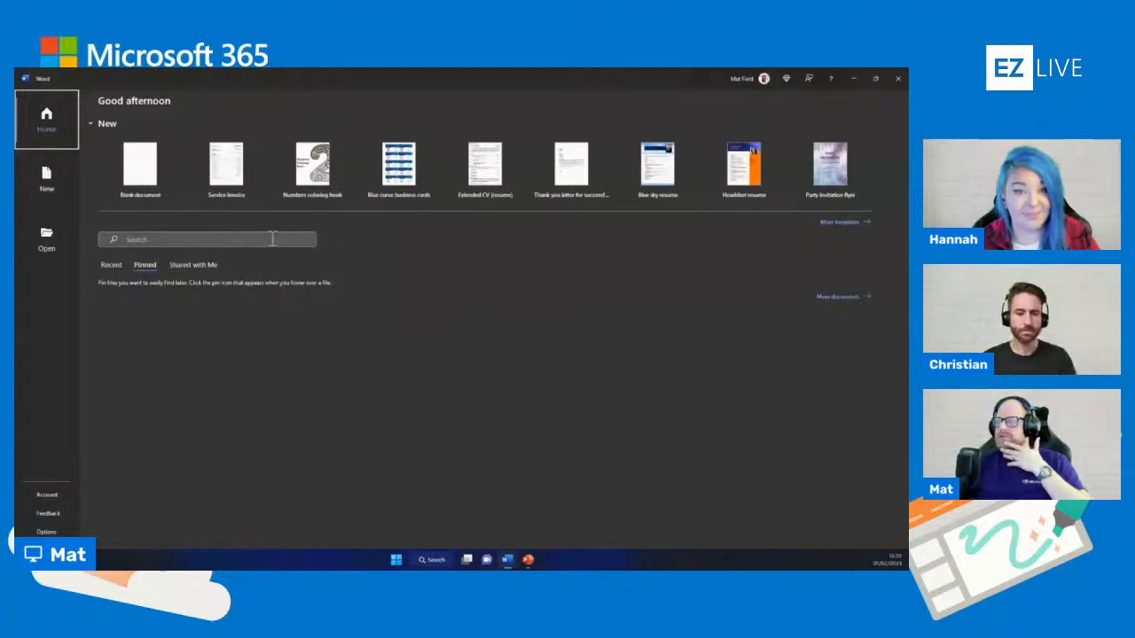
left_click(842, 223)
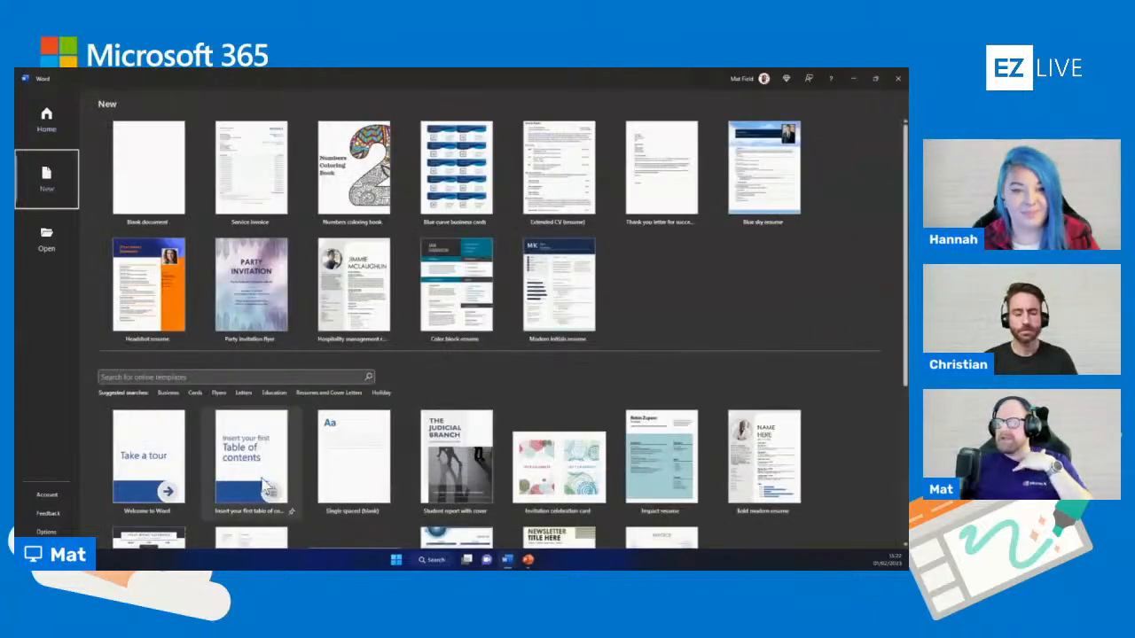
left_click(205, 379)
type("colo")
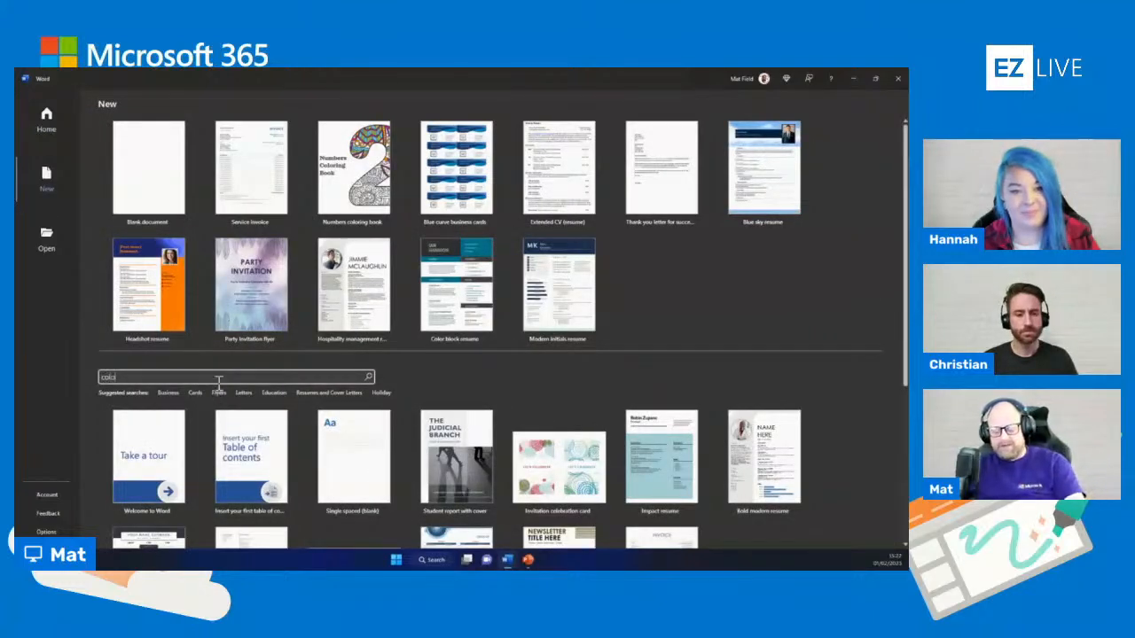
type("ur")
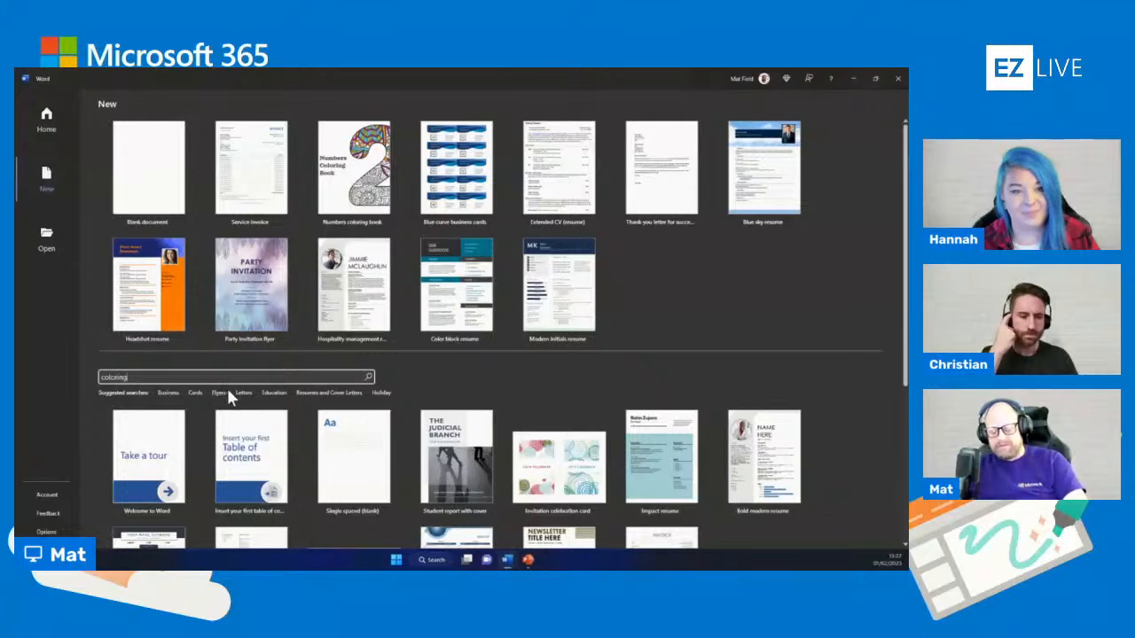
type("ing")
key("Return")
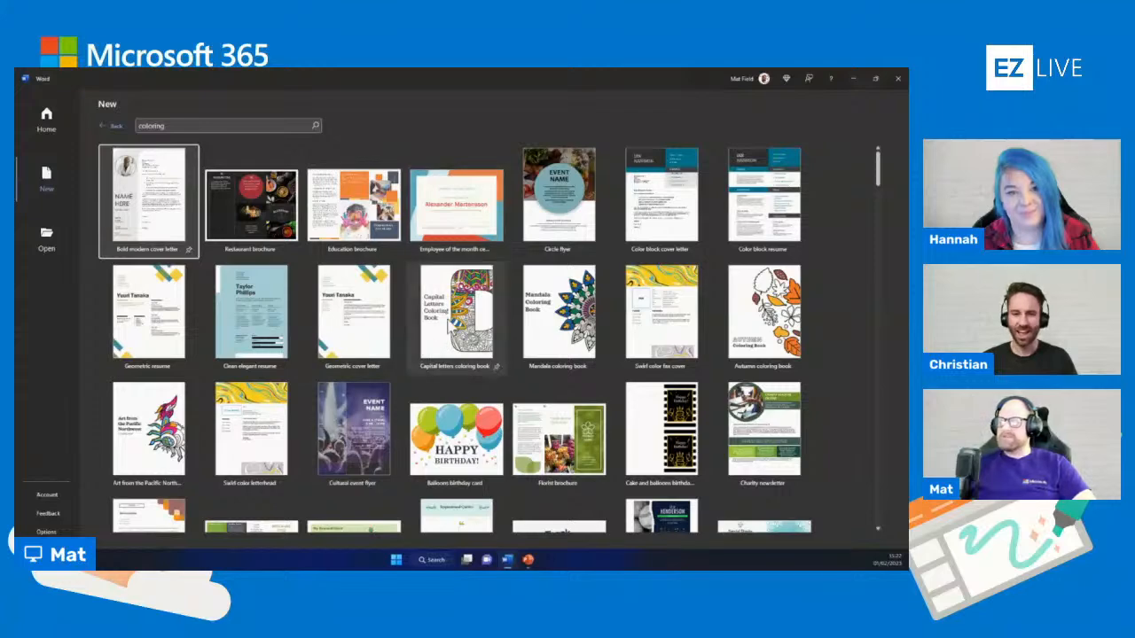
left_click(454, 329)
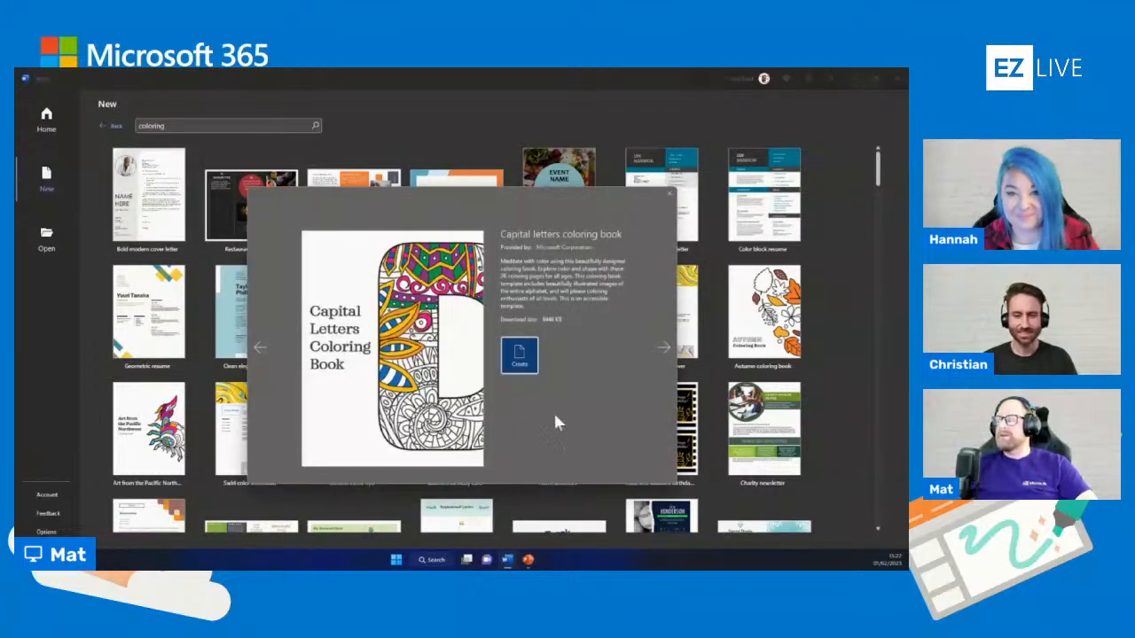
left_click(519, 359)
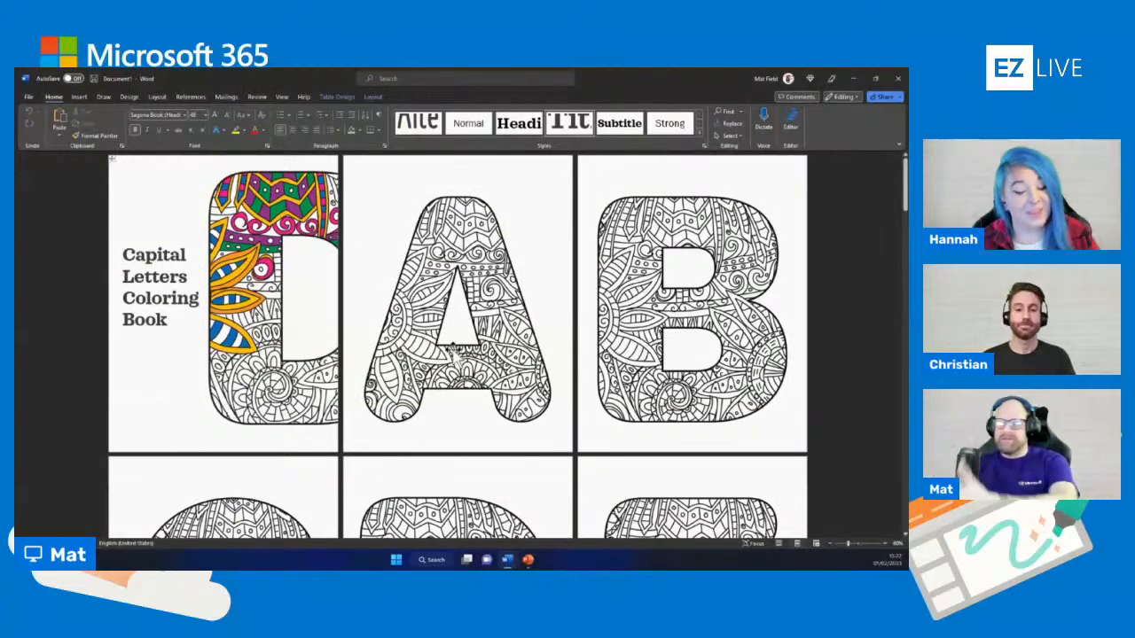
Look through the coloring book's letter pages from the cover to the letter N
scroll(312, 354, "down", 1)
scroll(312, 355, "down", 5)
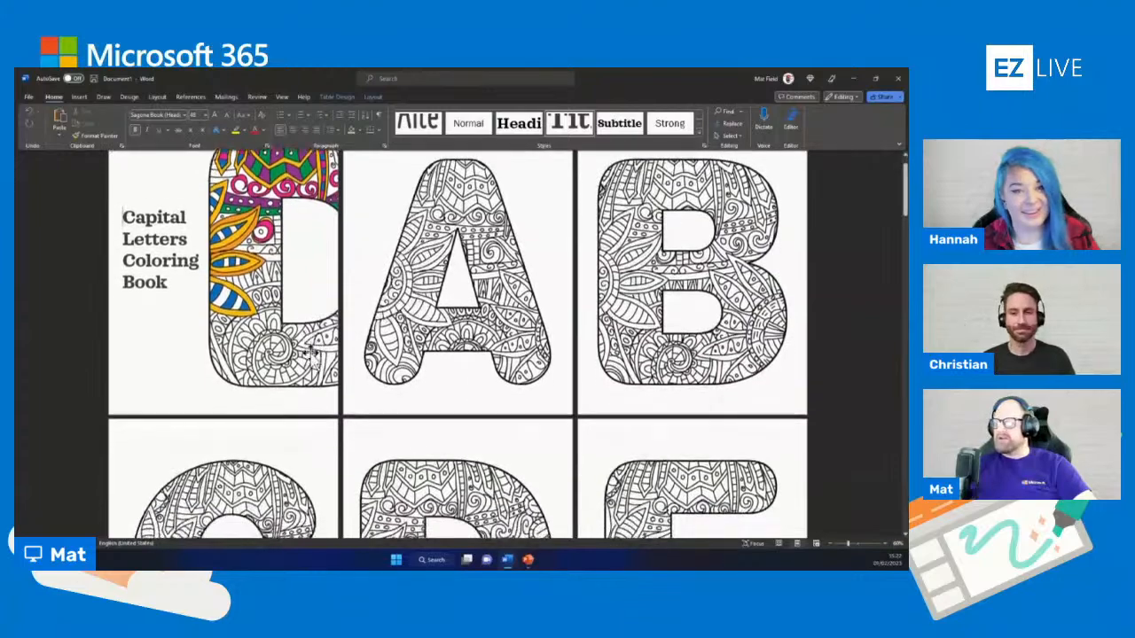
scroll(483, 348, "down", 5)
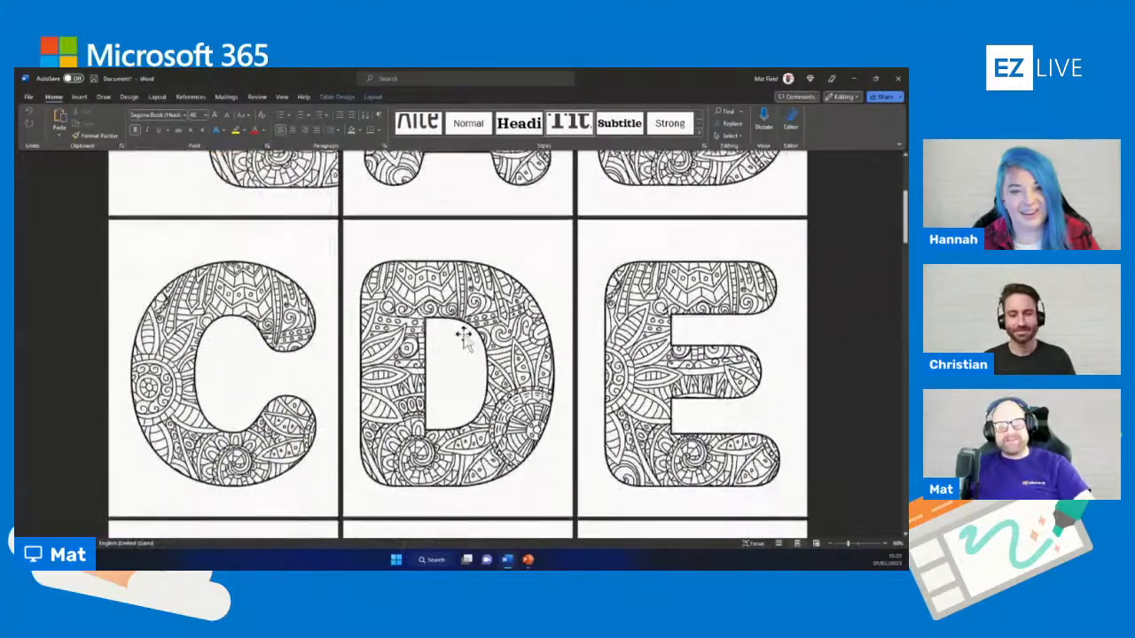
scroll(483, 347, "down", 6)
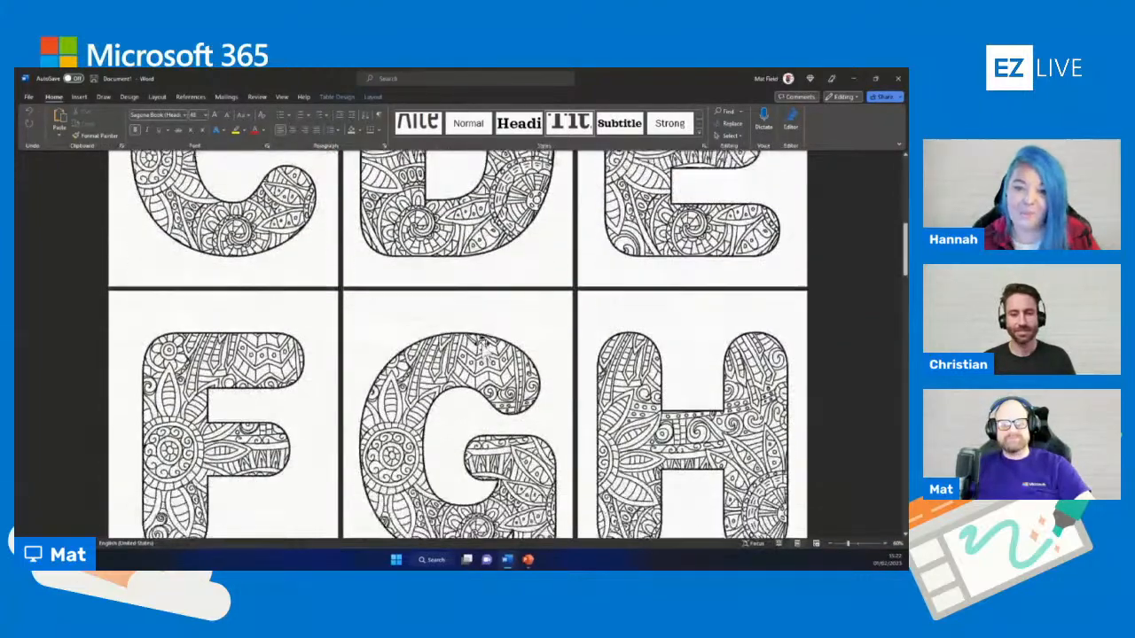
scroll(483, 348, "down", 1)
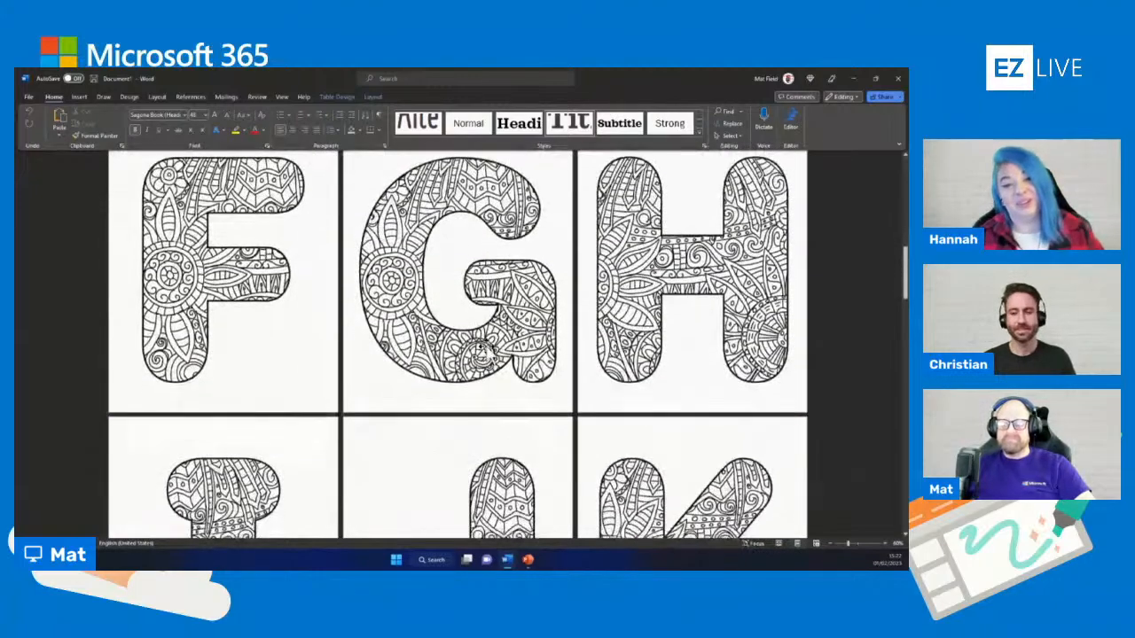
scroll(483, 349, "down", 3)
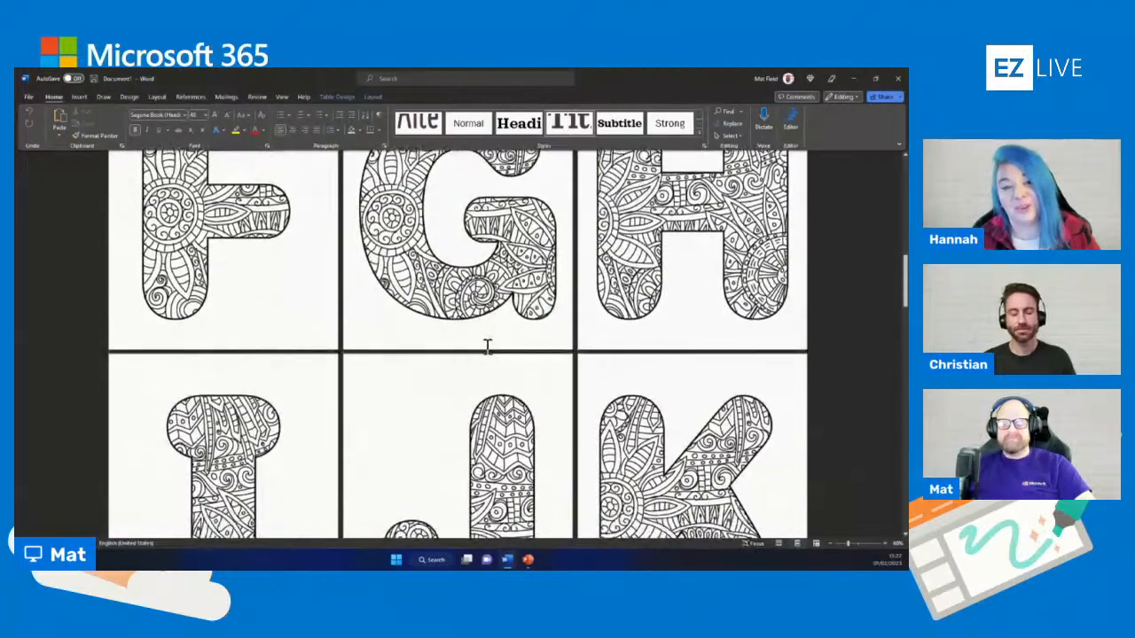
scroll(486, 347, "down", 3)
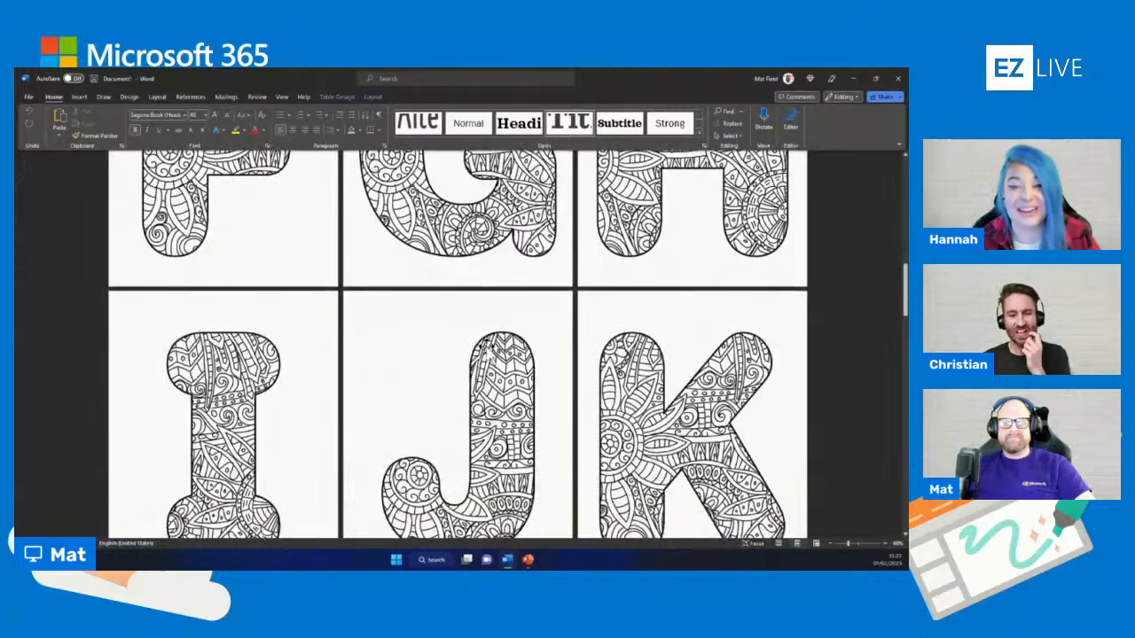
scroll(485, 348, "down", 5)
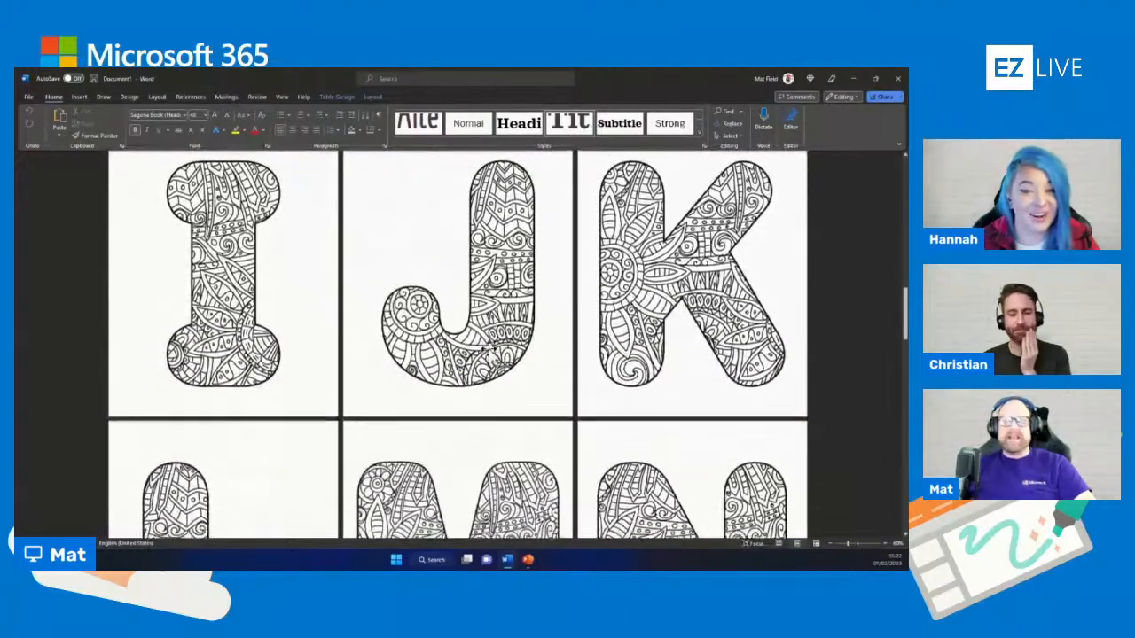
scroll(489, 350, "down", 4)
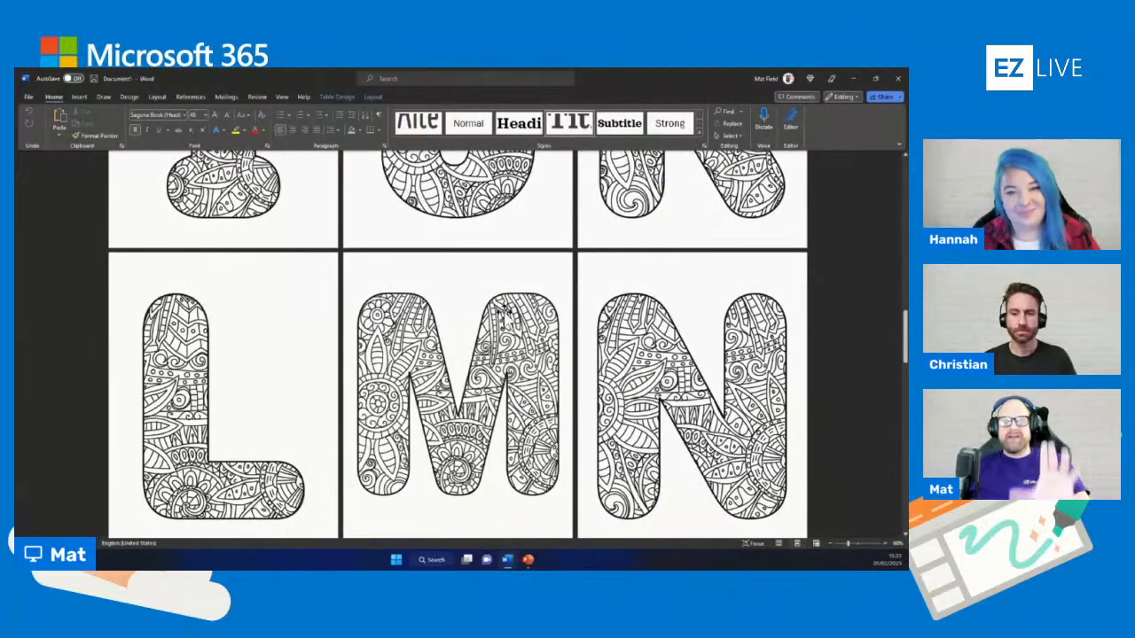
scroll(528, 285, "down", 3)
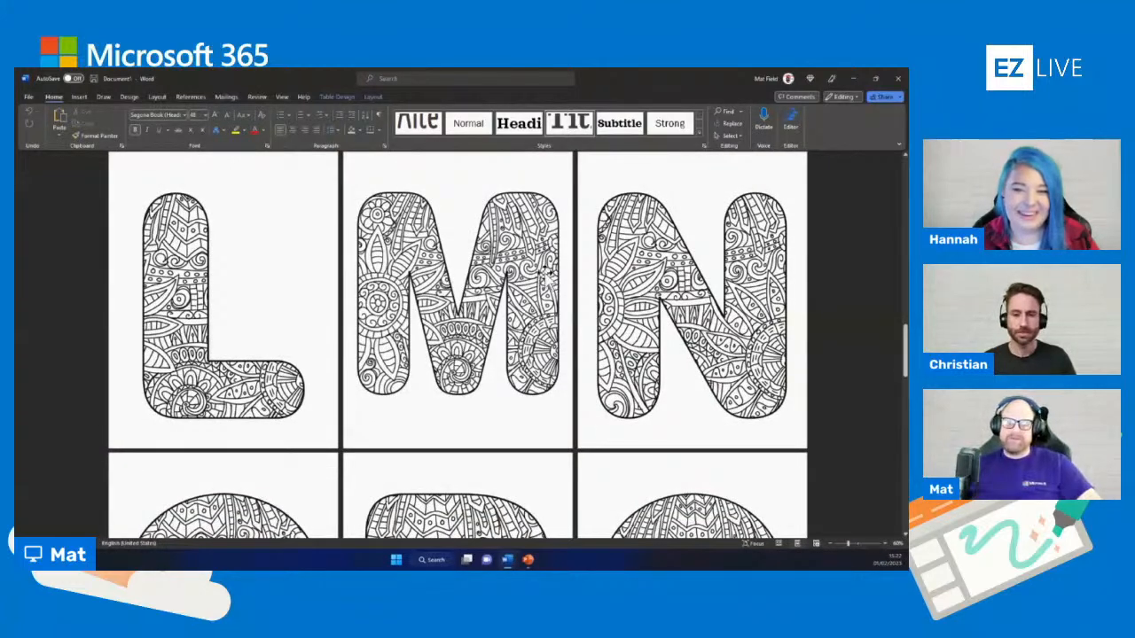
scroll(727, 257, "up", 1)
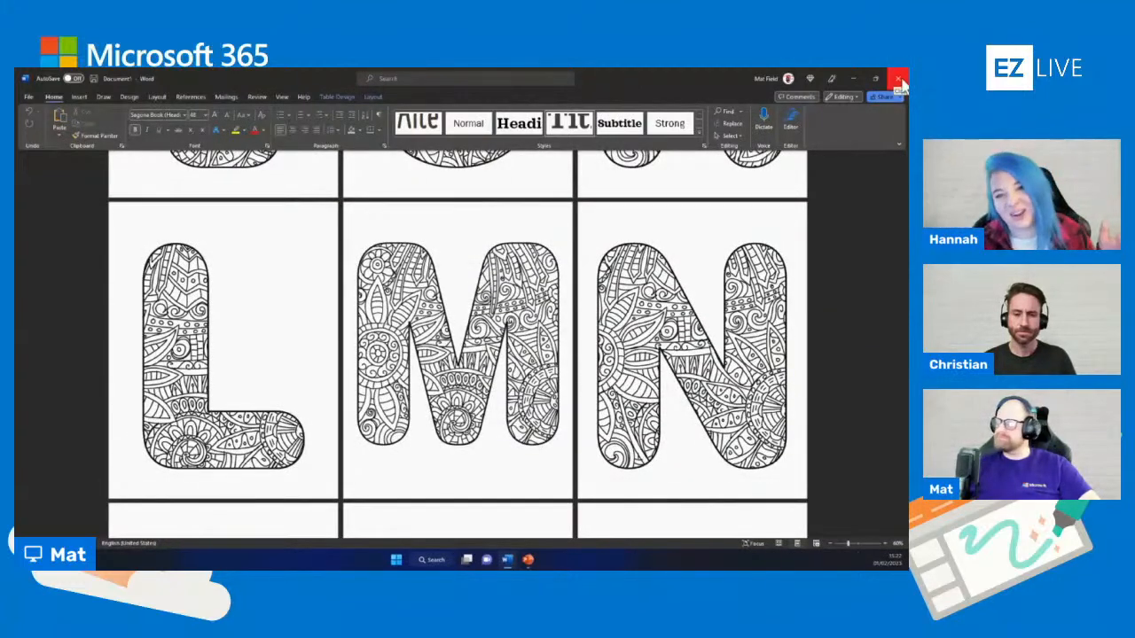
Switch to PowerPoint and create a blank presentation
right_click(528, 561)
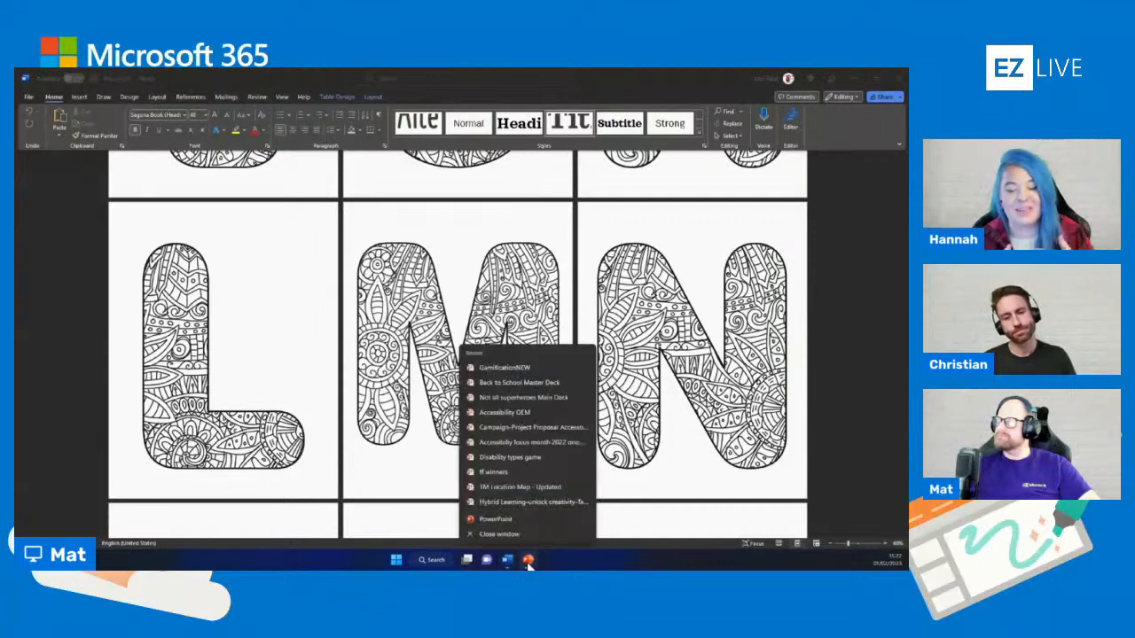
left_click(502, 528)
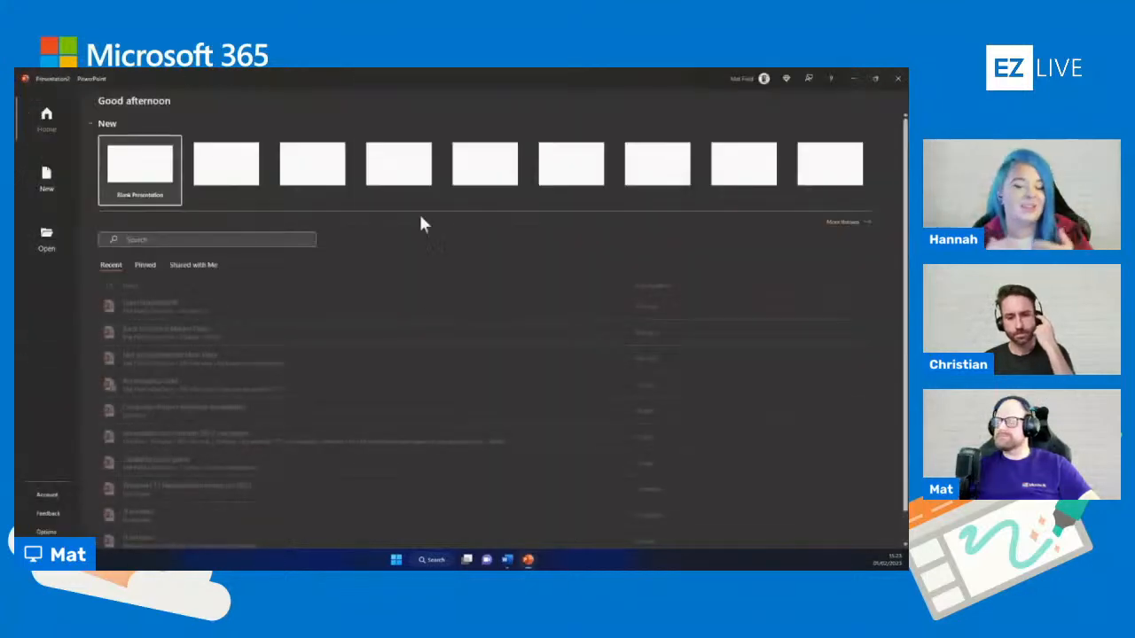
left_click(122, 203)
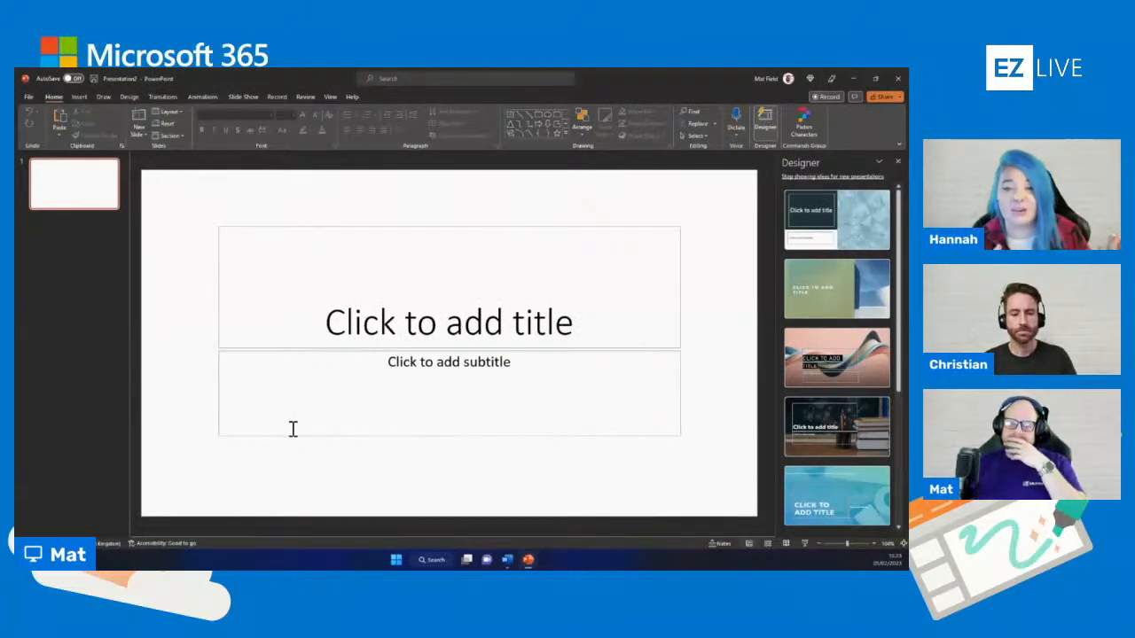
Insert the stock image of the pink frangipani flowers on the title slide
left_click(79, 96)
left_click(86, 126)
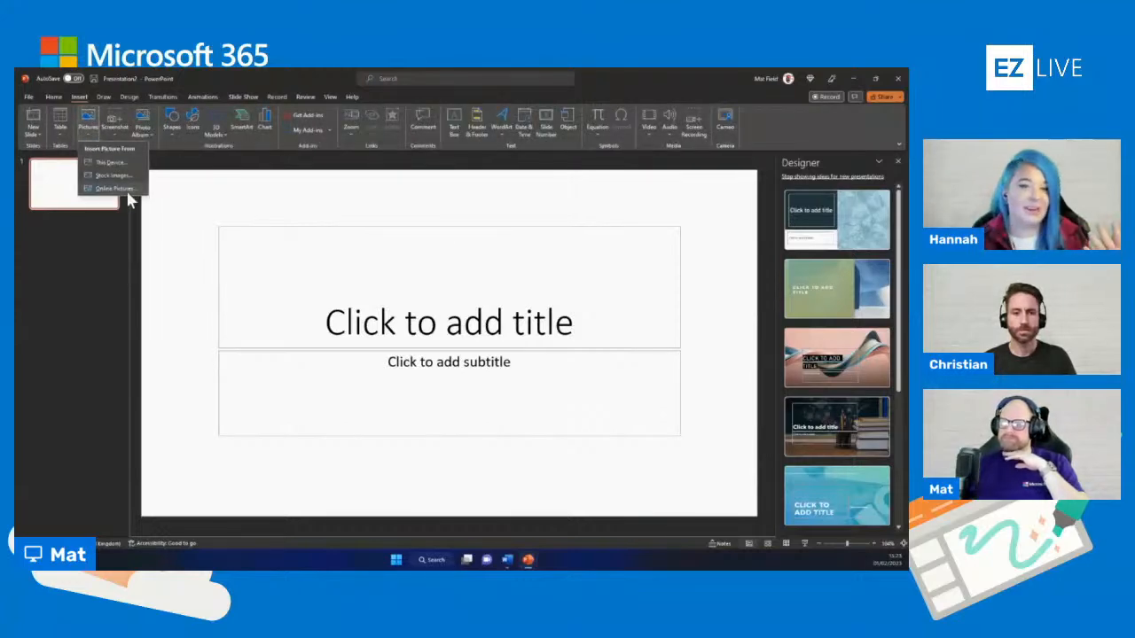
left_click(122, 176)
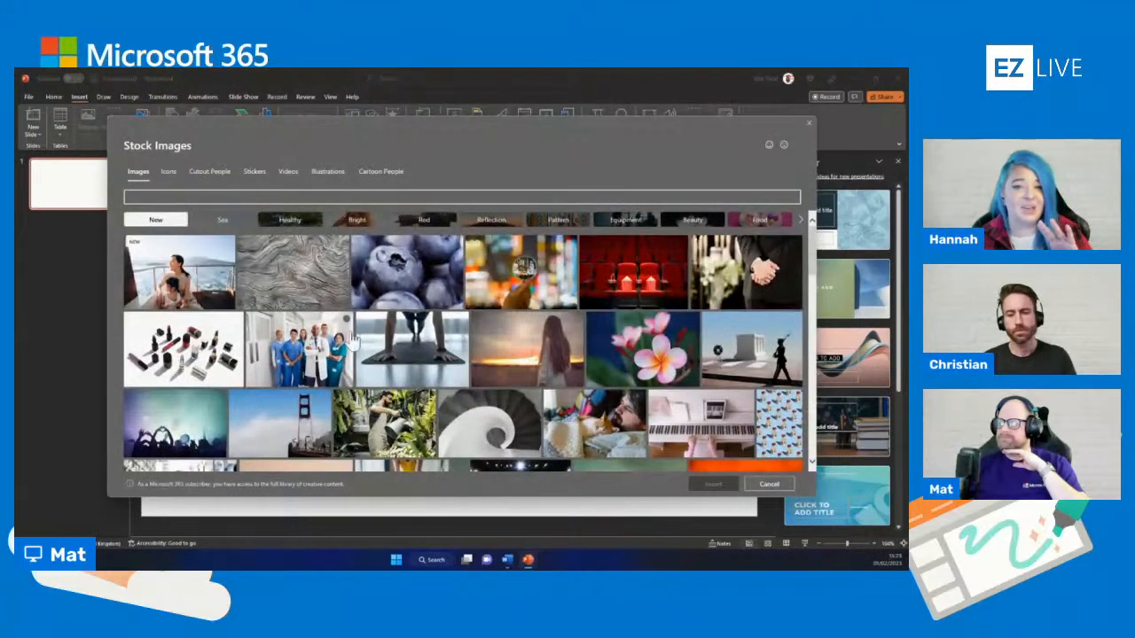
left_click(656, 350)
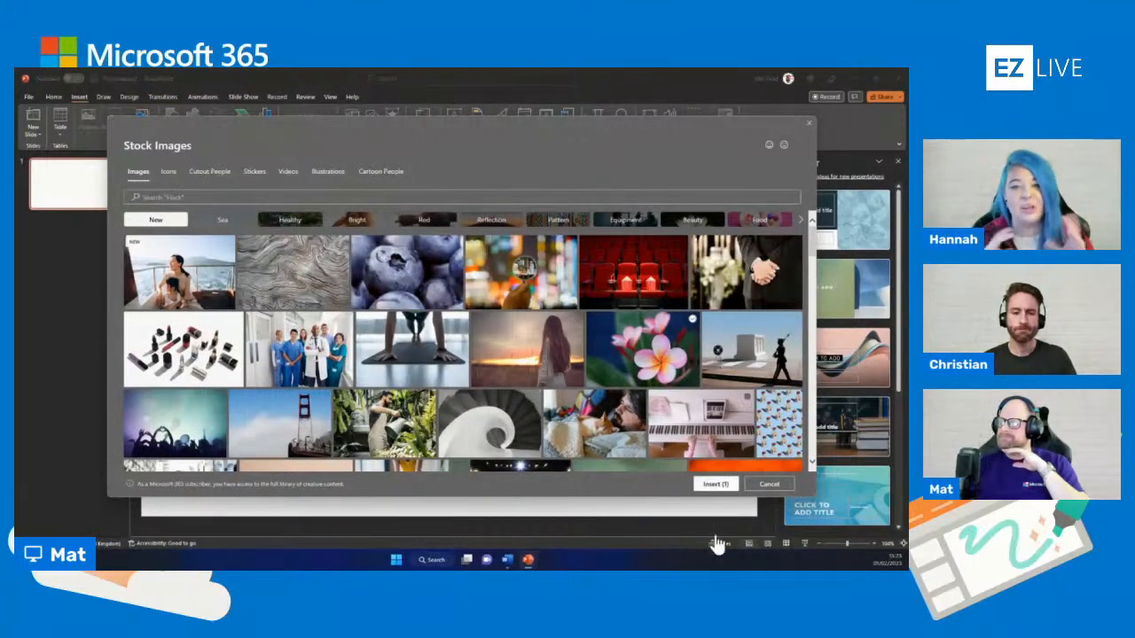
left_click(716, 484)
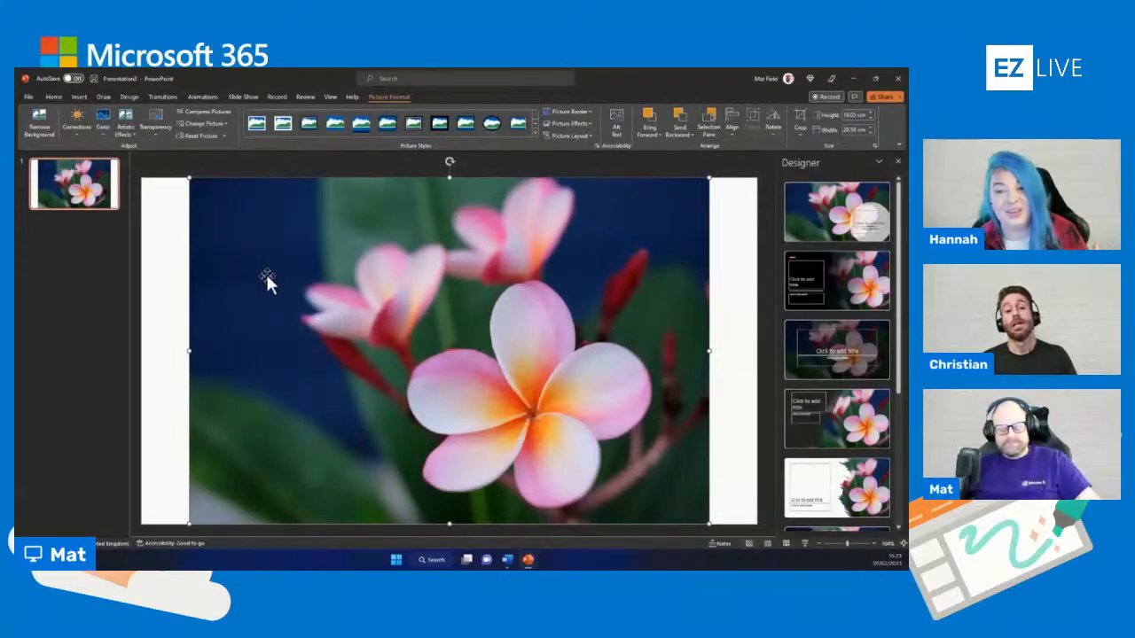
Duplicate the frangipani picture and remove the background of one copy, marking the upper blossom and the lowest petal as areas to keep
left_click_drag(290, 293, 343, 292)
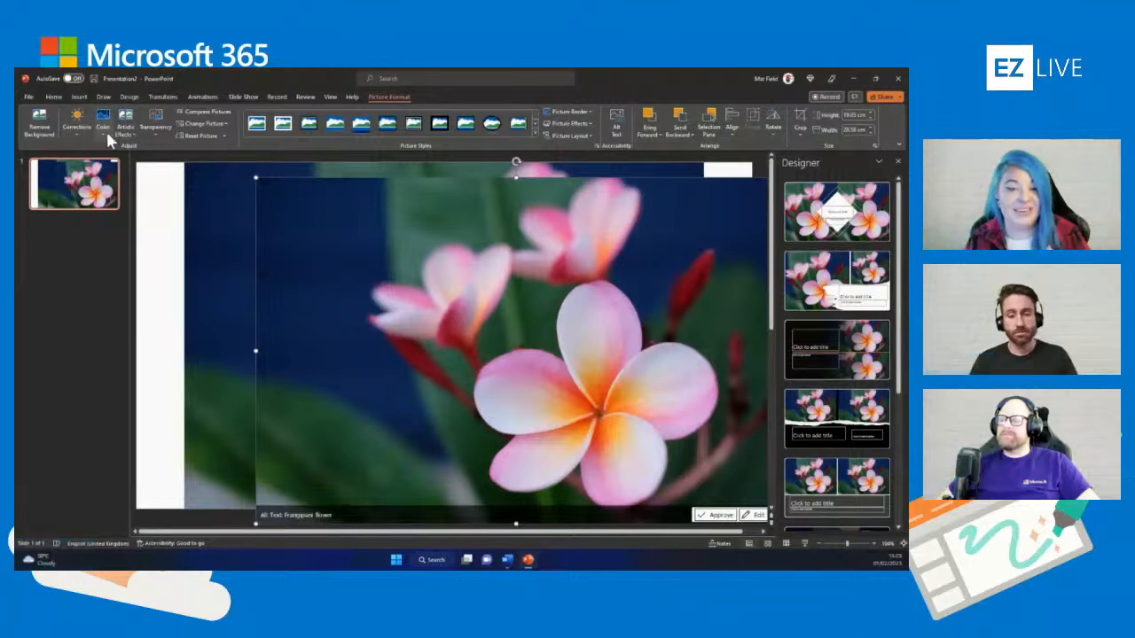
left_click(40, 128)
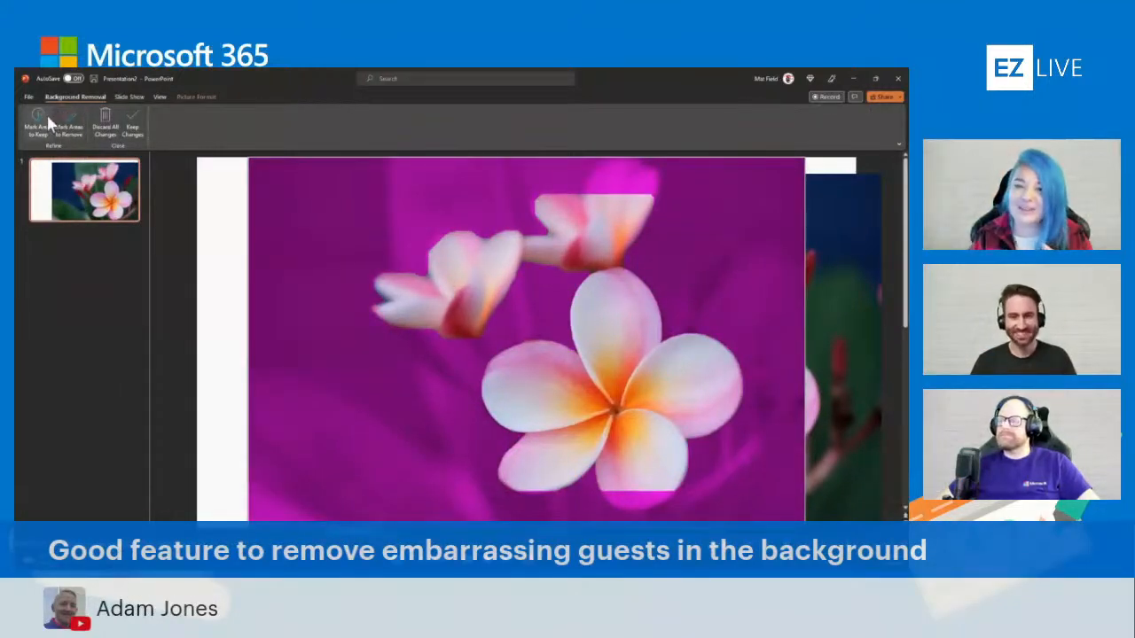
mouse_move(595, 166)
left_mouse_down()
mouse_move(617, 172)
mouse_move(614, 244)
left_mouse_up()
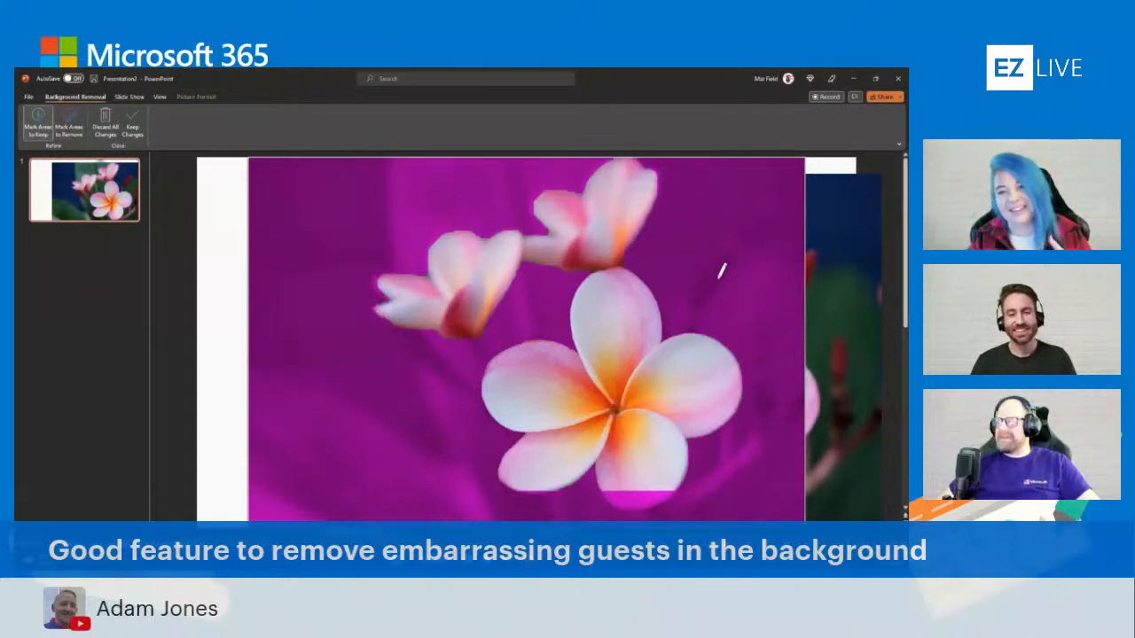
mouse_move(659, 470)
left_mouse_down()
mouse_move(641, 489)
mouse_move(638, 463)
left_mouse_up()
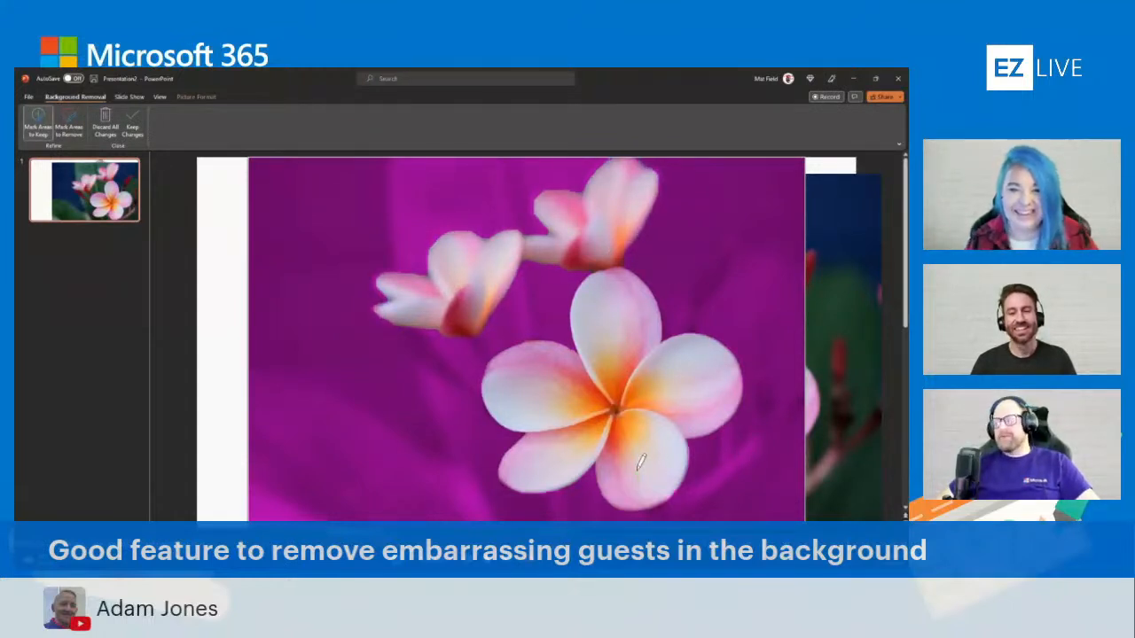
left_click(228, 369)
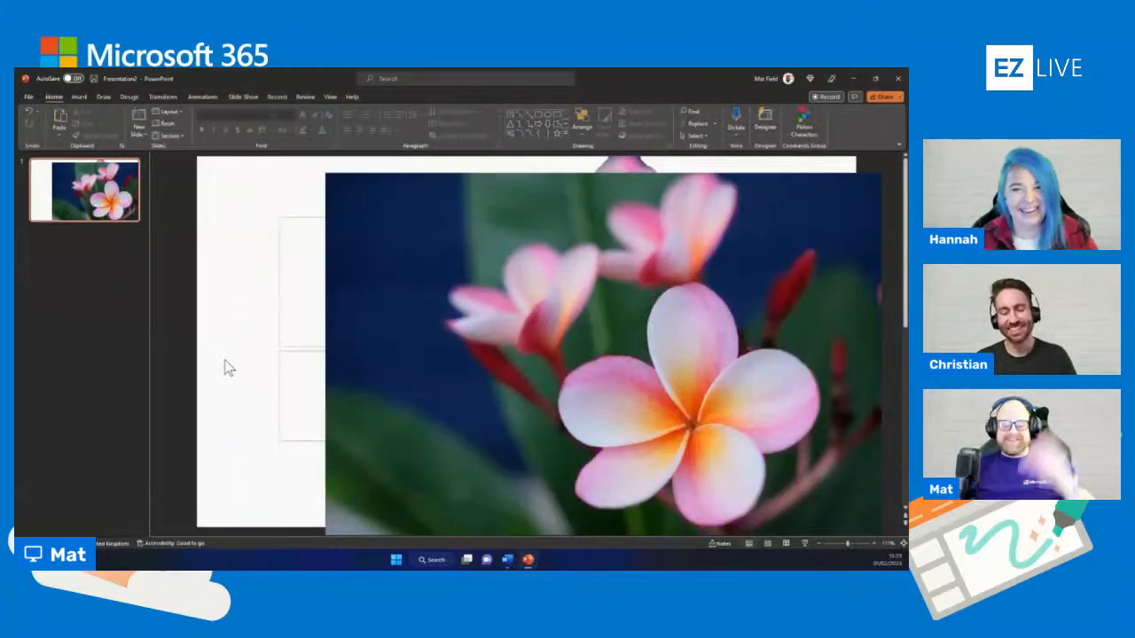
Align the full flower picture over the cut-out copy and reduce its colour saturation to the grayscale preset
left_click_drag(652, 397, 496, 359)
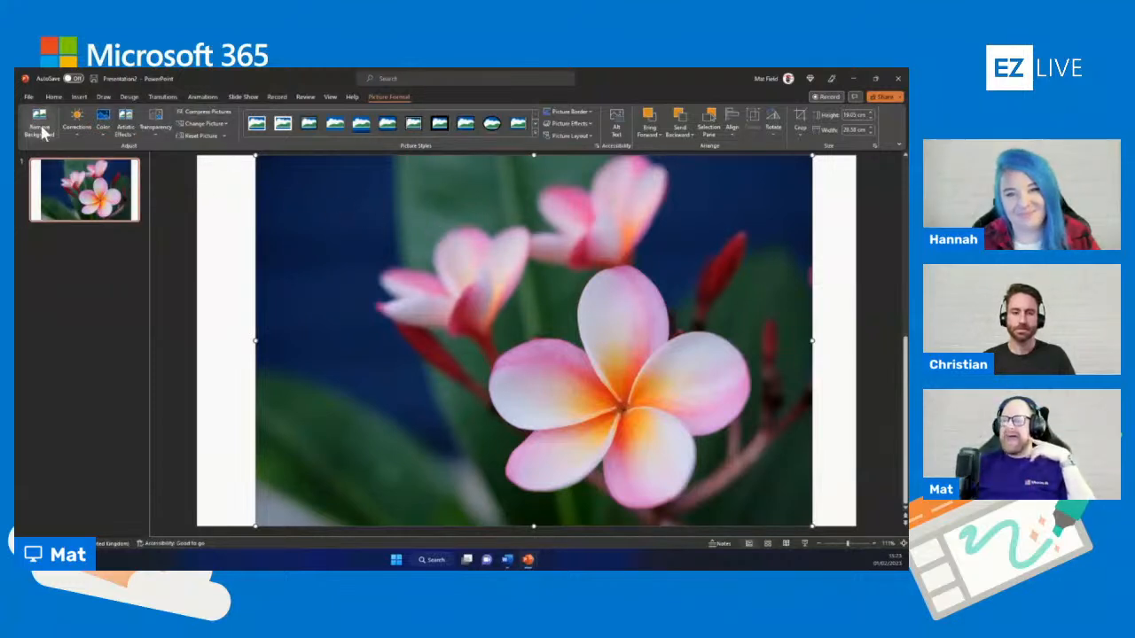
left_click(103, 124)
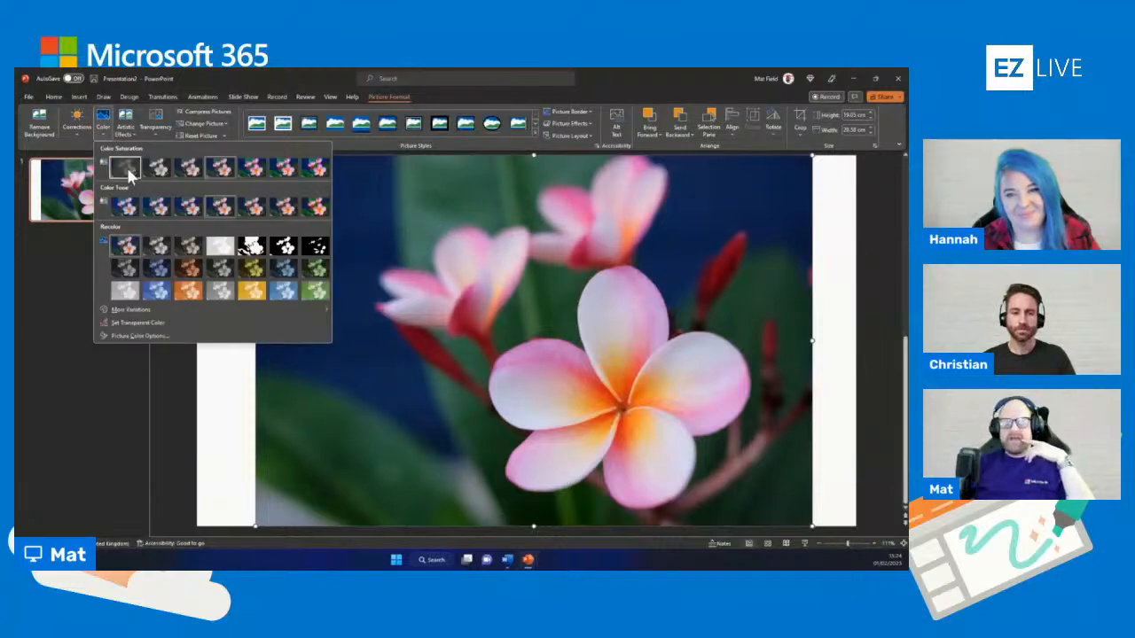
left_click(125, 169)
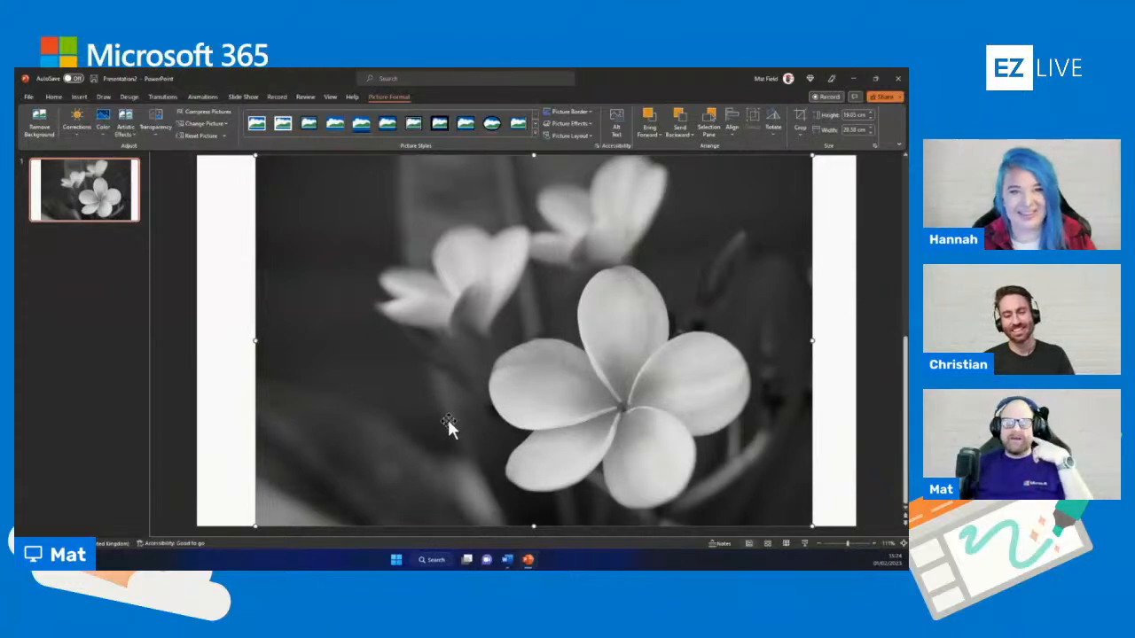
Send the grayscale picture behind the colour cut-out, preview the slide as a slide show and return to editing
right_click(479, 360)
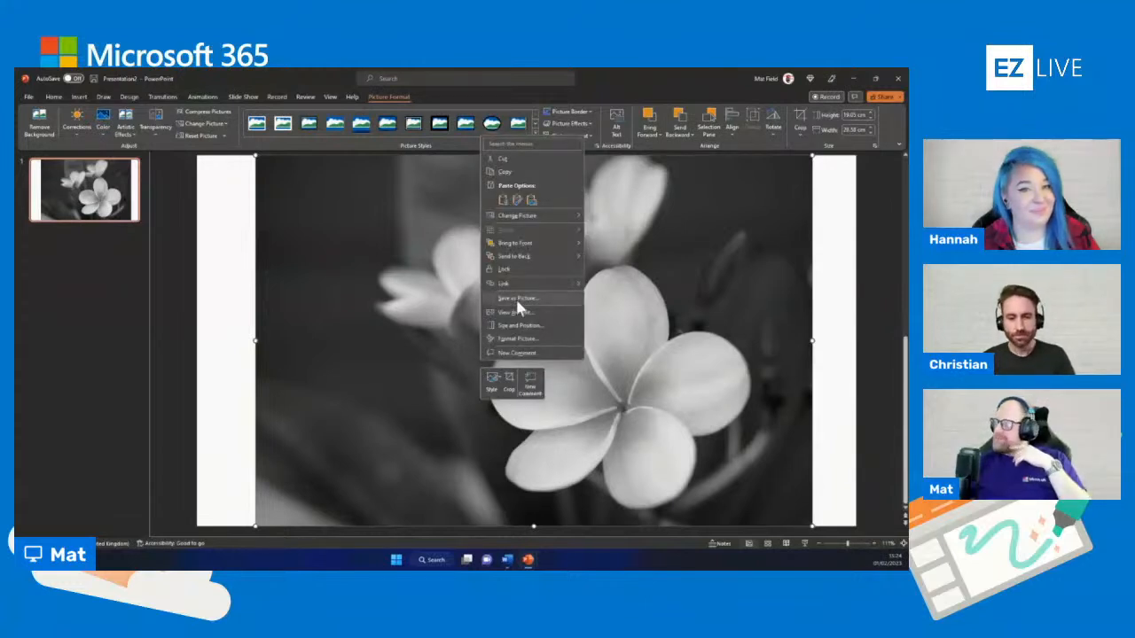
left_click(530, 241)
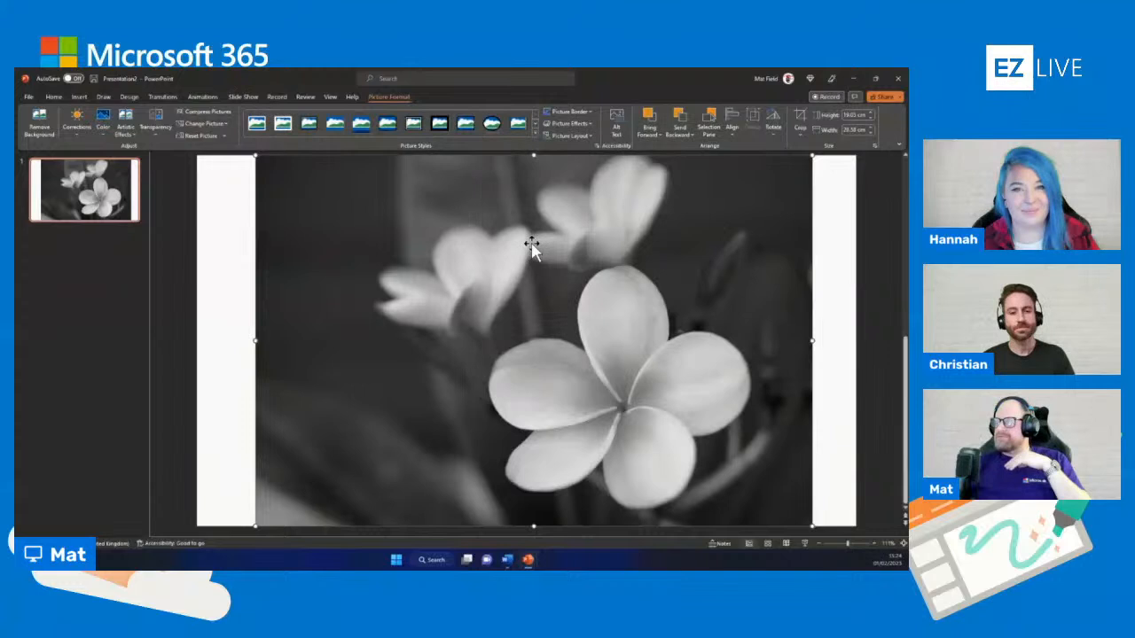
right_click(514, 285)
left_click(560, 409)
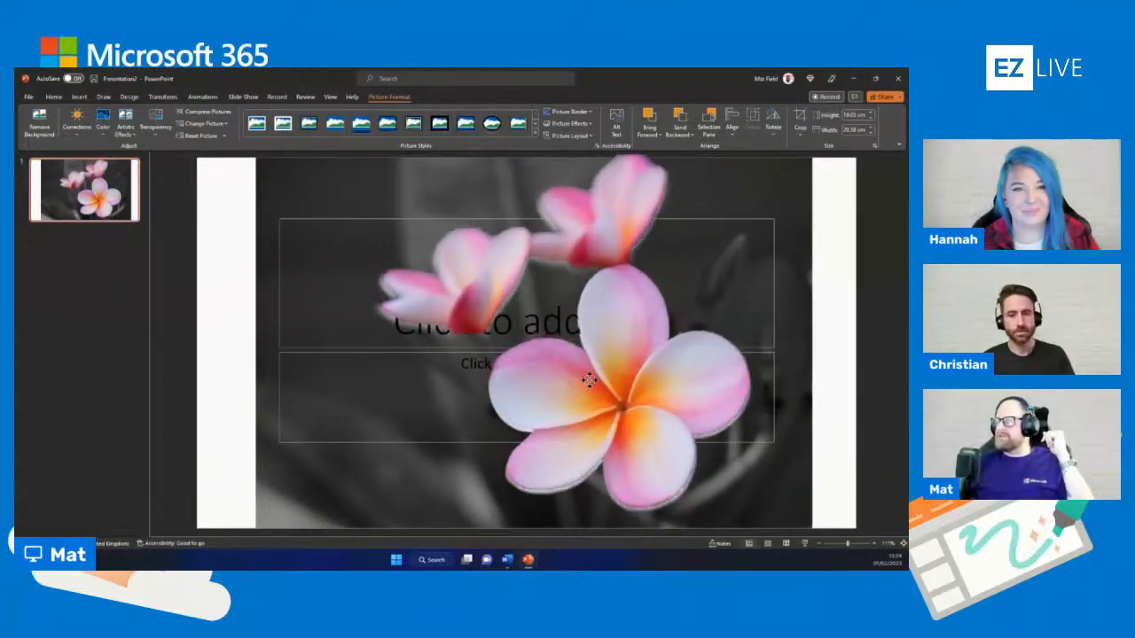
left_click(785, 542)
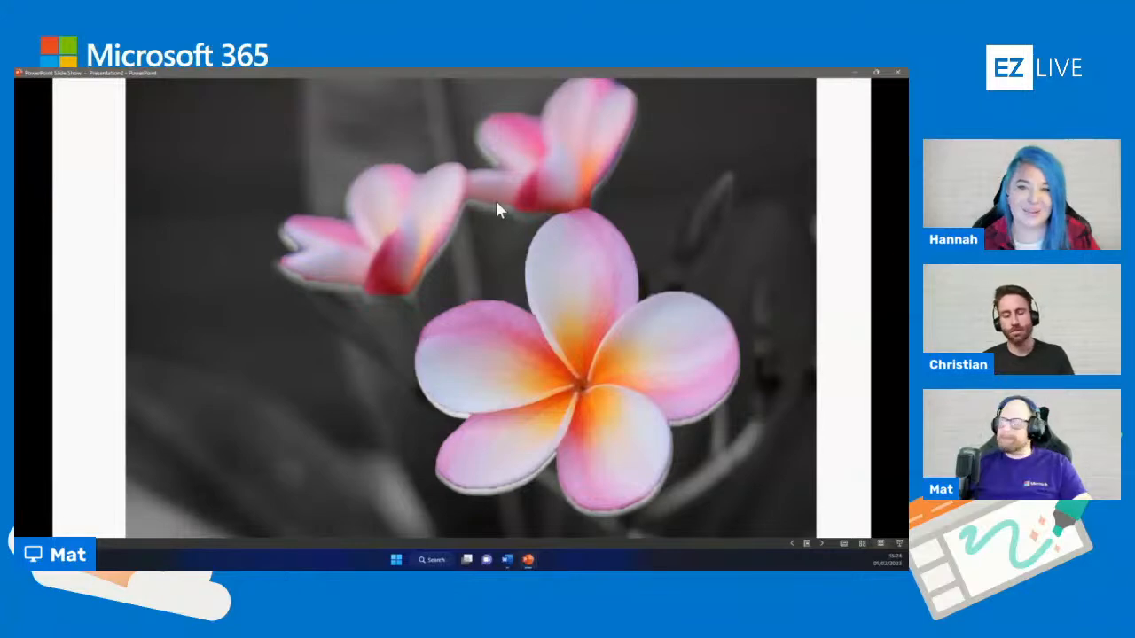
key("Escape")
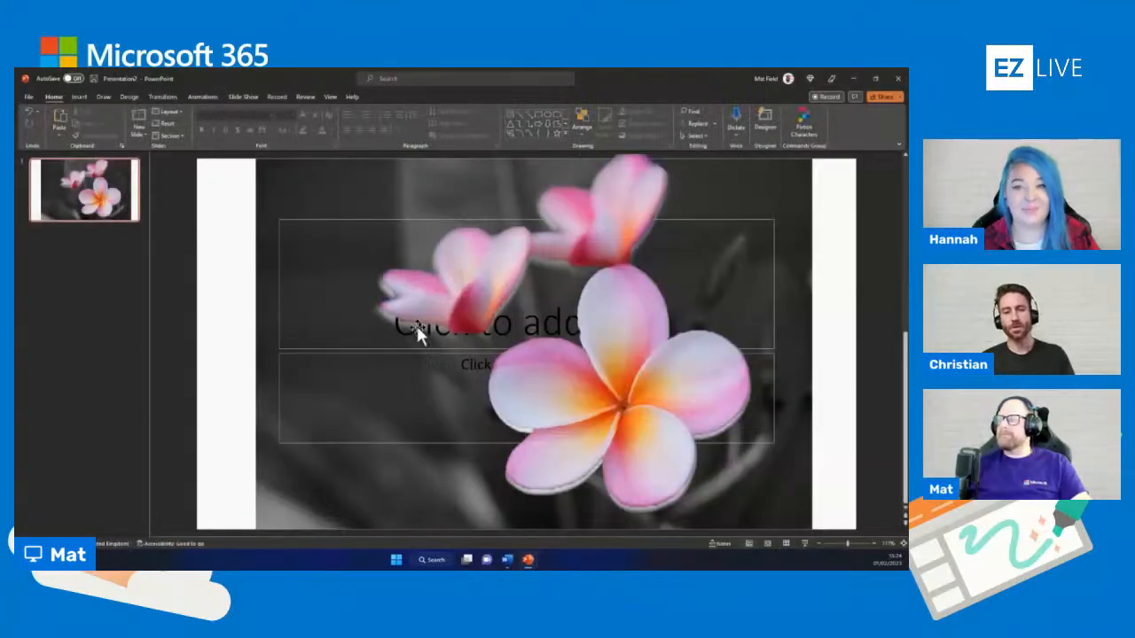
Reopen background removal on the colour cut-out and mark the brown branch and the red bud beside the large flower as areas to keep
left_click(466, 293)
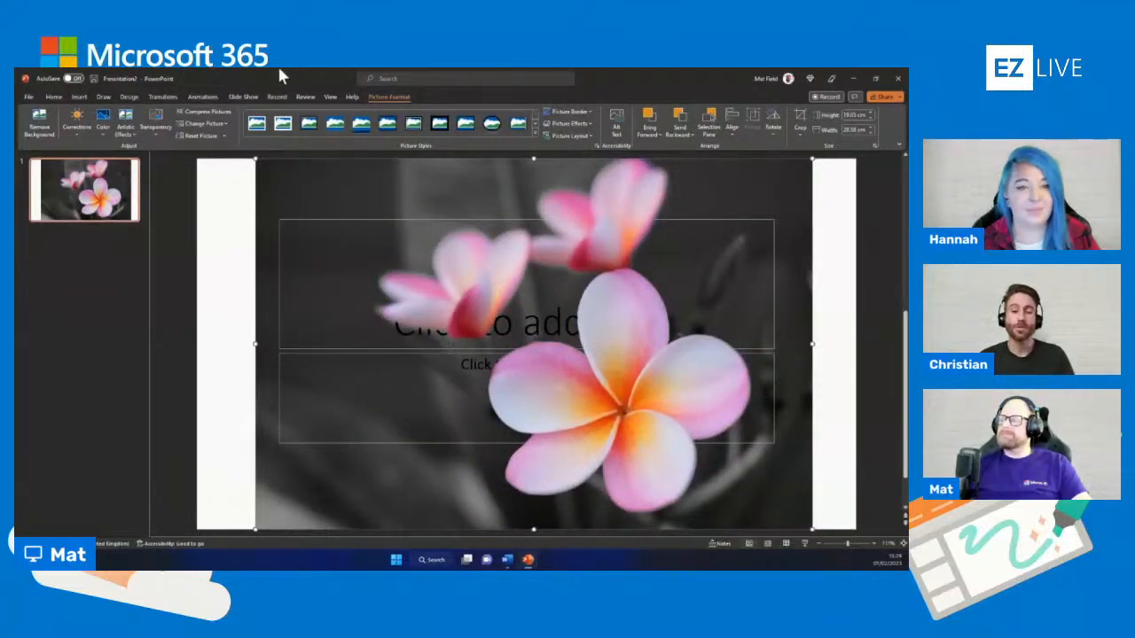
left_click(39, 122)
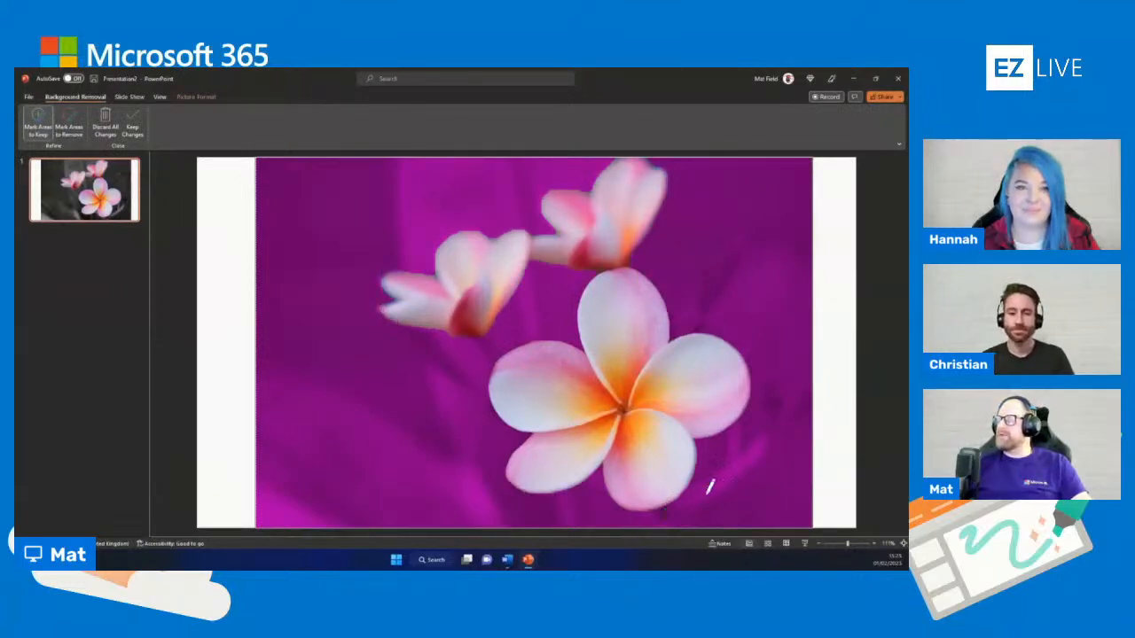
left_click_drag(696, 487, 767, 434)
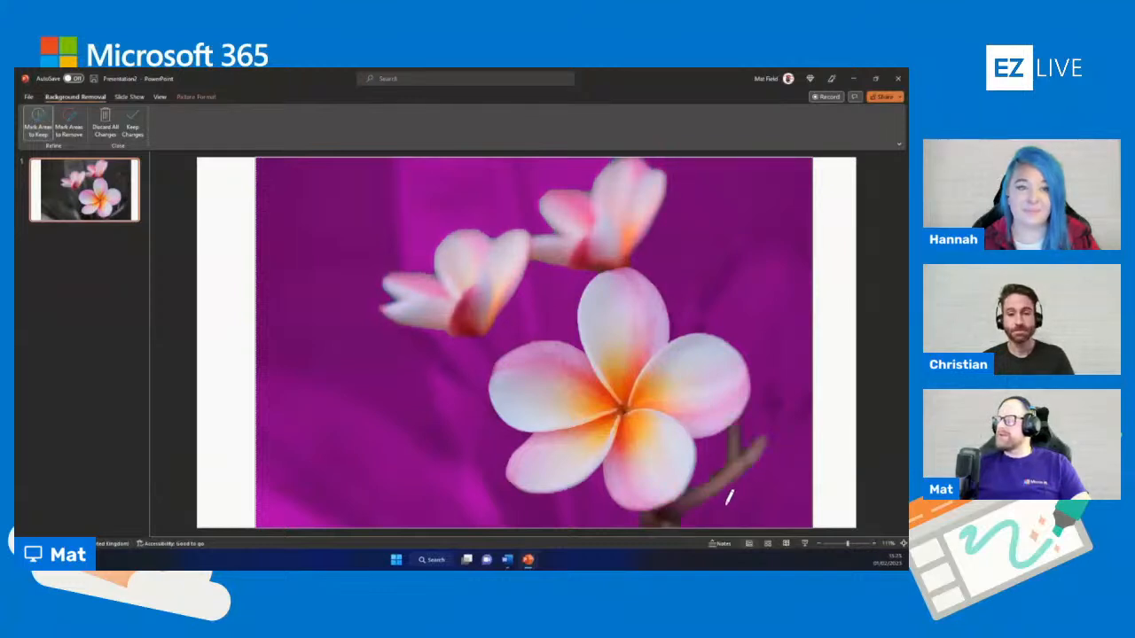
left_click_drag(724, 249, 693, 319)
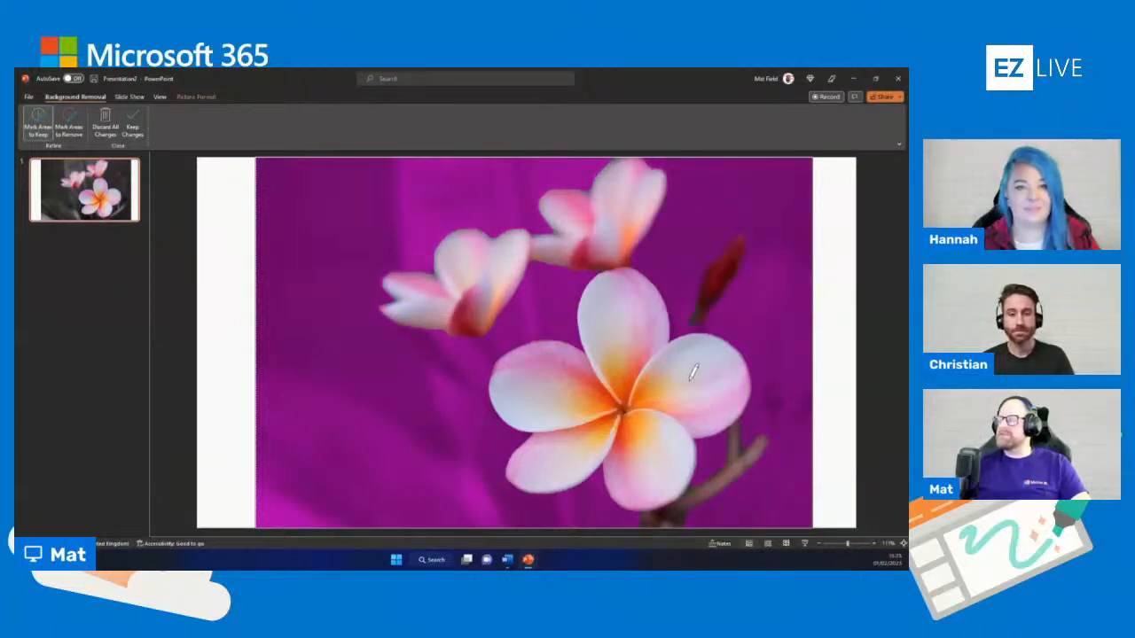
Mark the green leaf, second red bud and lower stem as areas to keep, apply the changes and preview the slide show
mouse_move(537, 281)
left_mouse_down()
mouse_move(539, 328)
mouse_move(505, 403)
left_mouse_up()
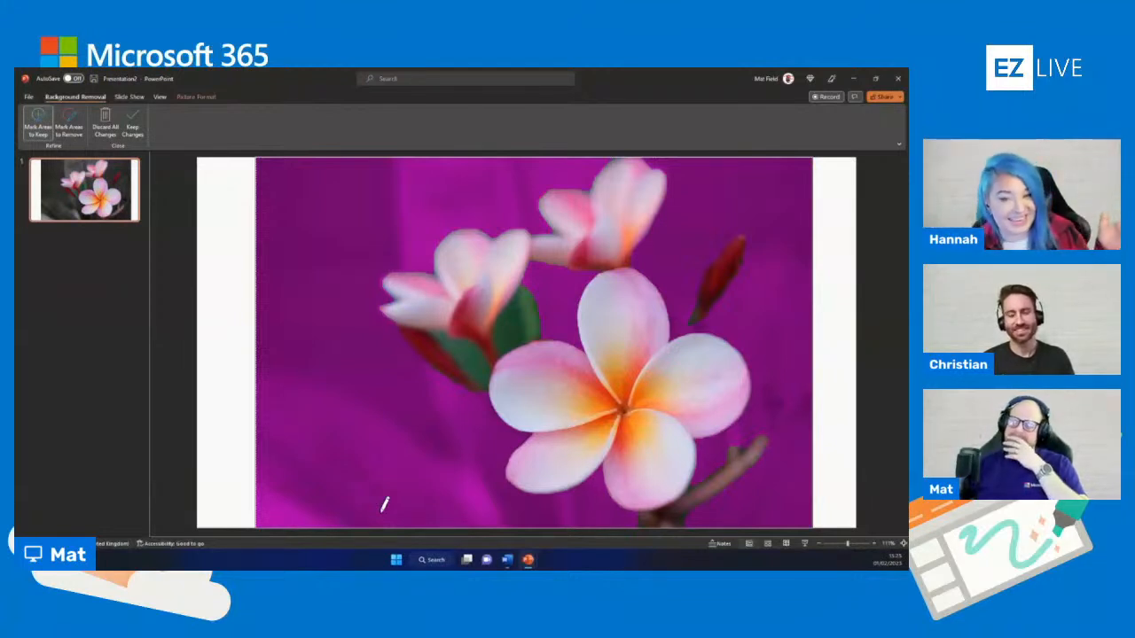
mouse_move(436, 159)
left_mouse_down()
mouse_move(434, 266)
mouse_move(435, 112)
mouse_move(431, 218)
mouse_move(457, 194)
left_mouse_up()
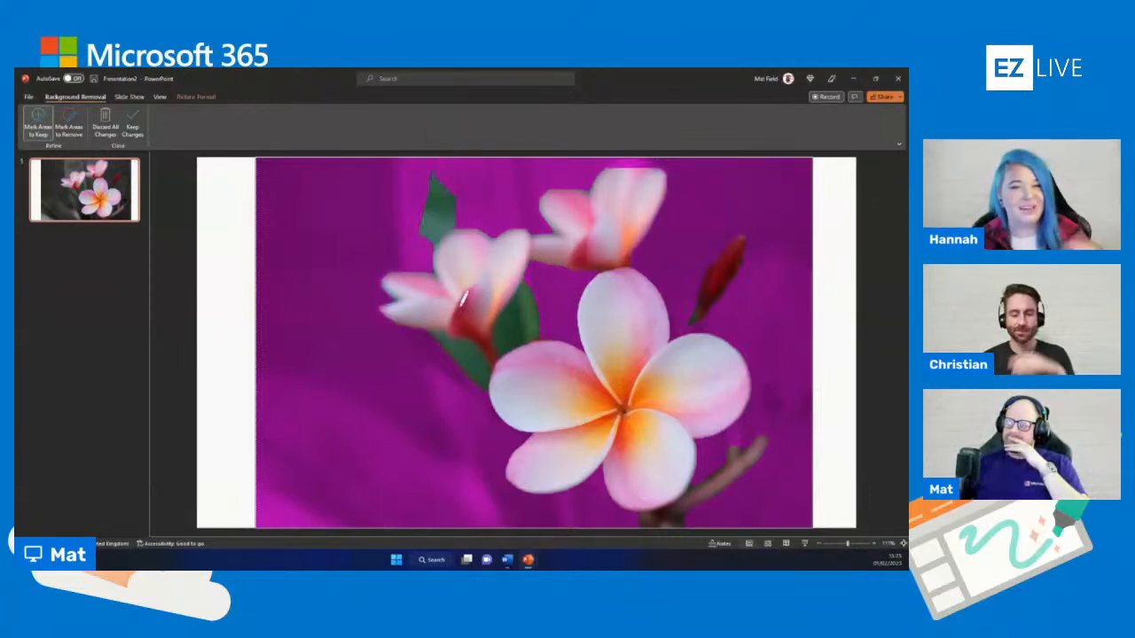
left_click_drag(468, 374, 521, 463)
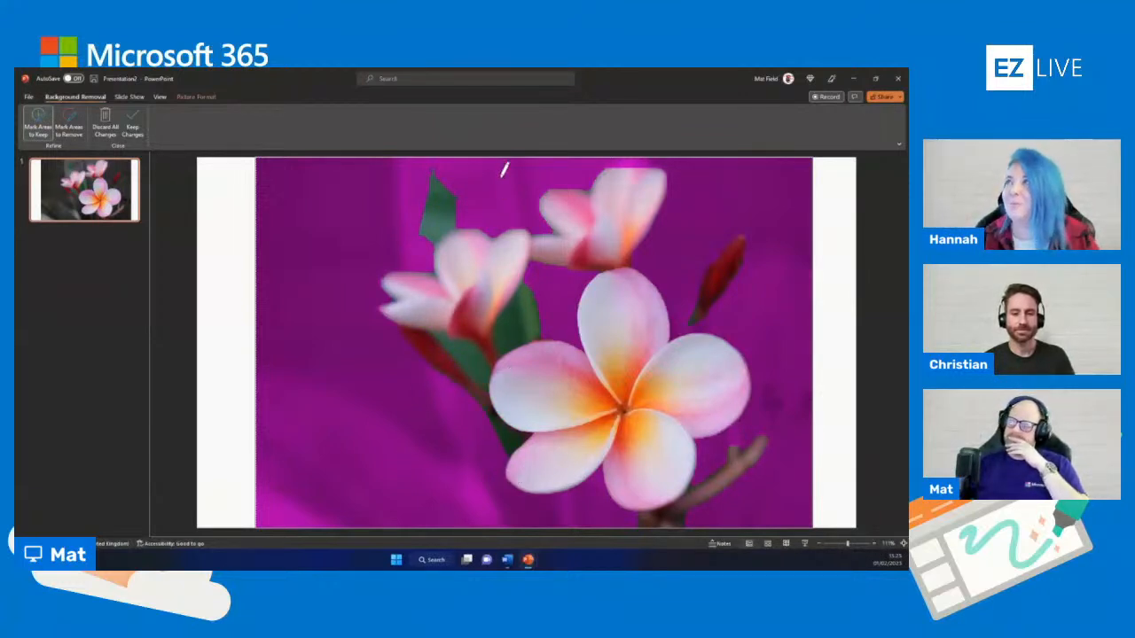
left_click_drag(493, 157, 509, 208)
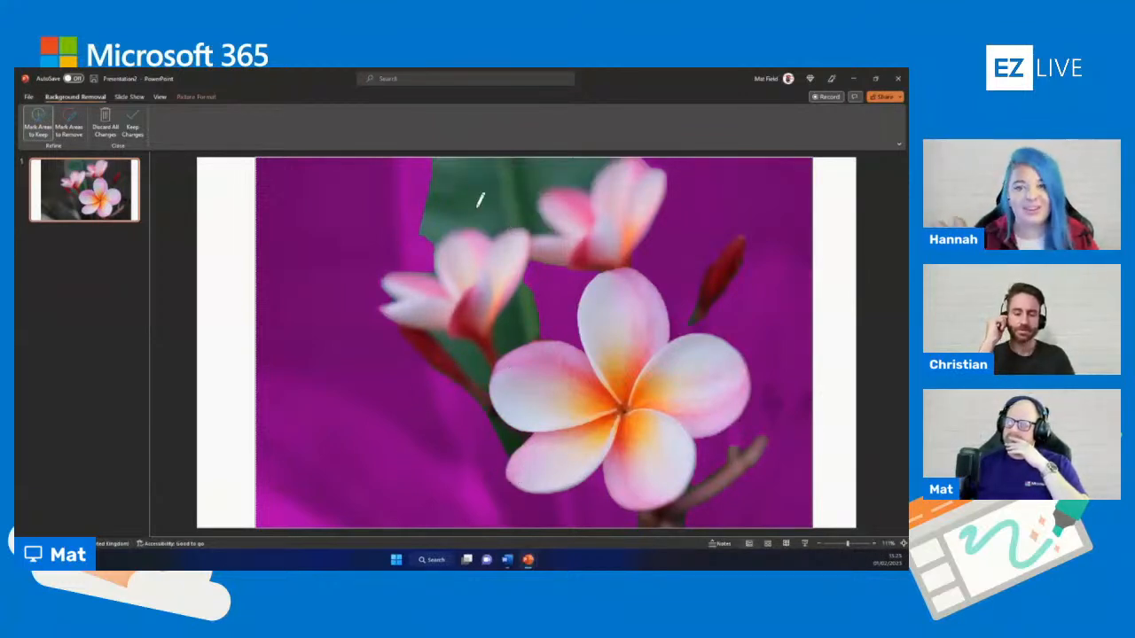
left_click_drag(413, 161, 413, 254)
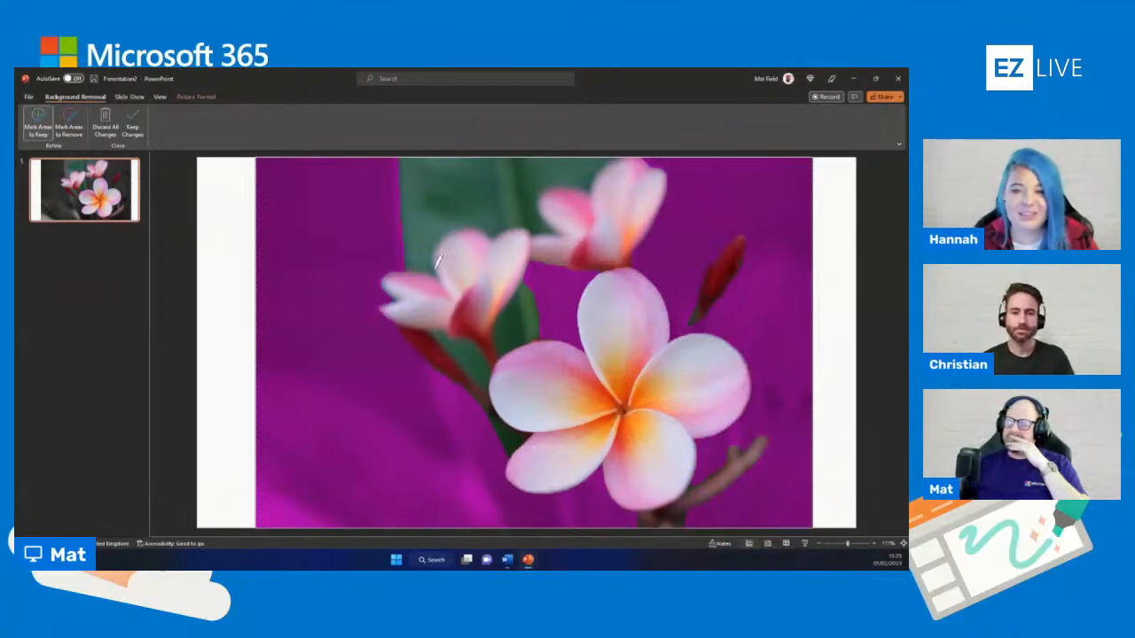
left_click_drag(557, 269, 566, 394)
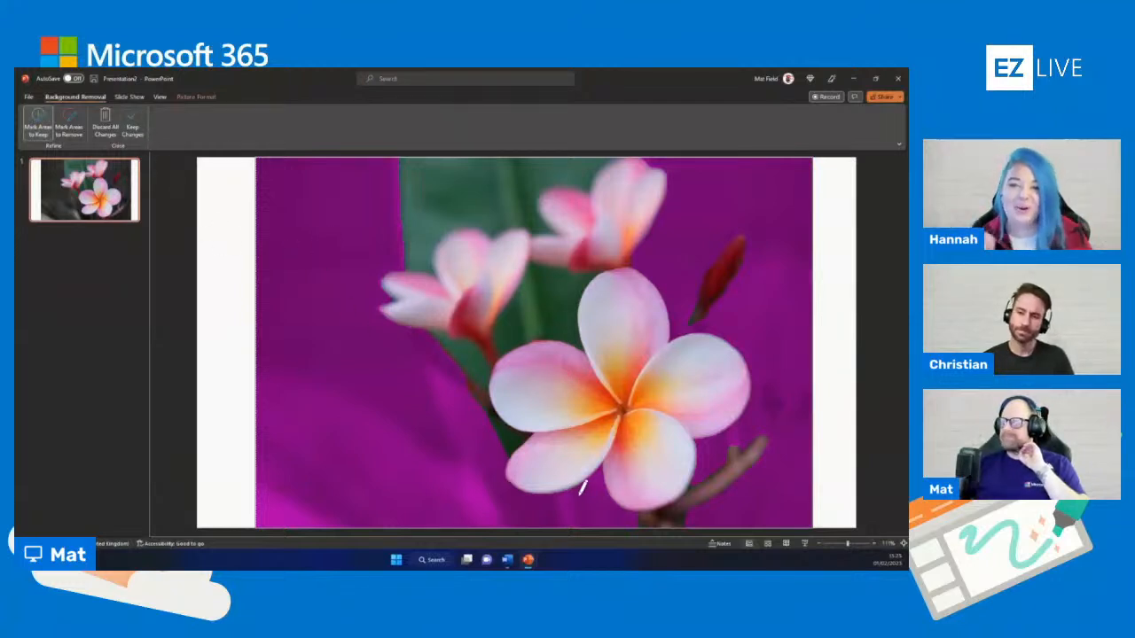
left_click_drag(560, 499, 565, 526)
left_click_drag(595, 488, 607, 523)
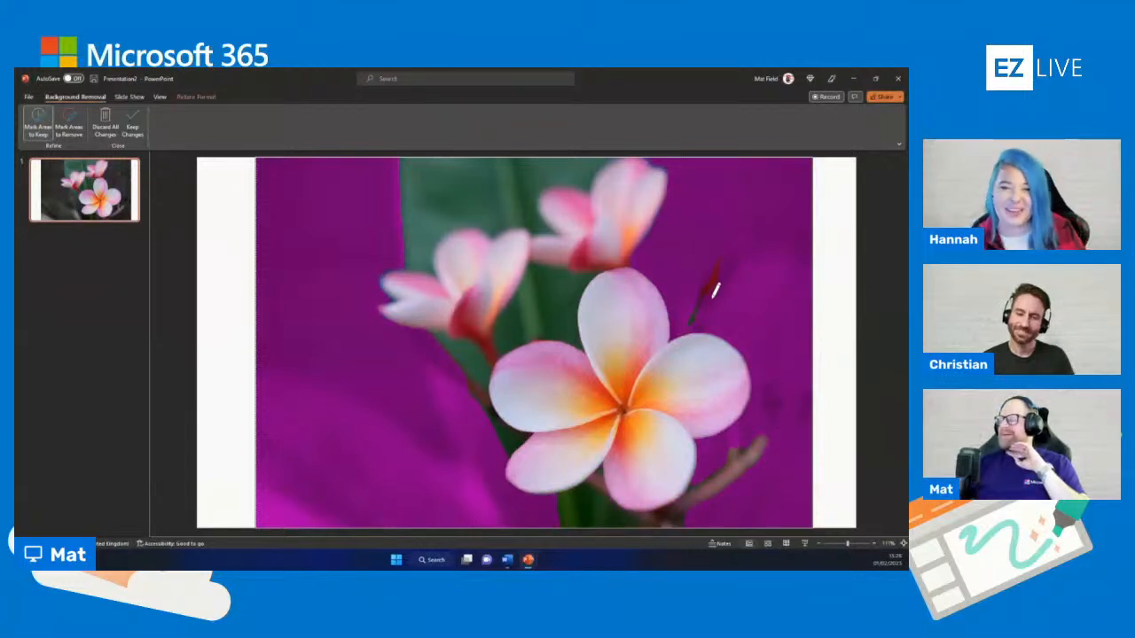
left_click_drag(712, 294, 743, 238)
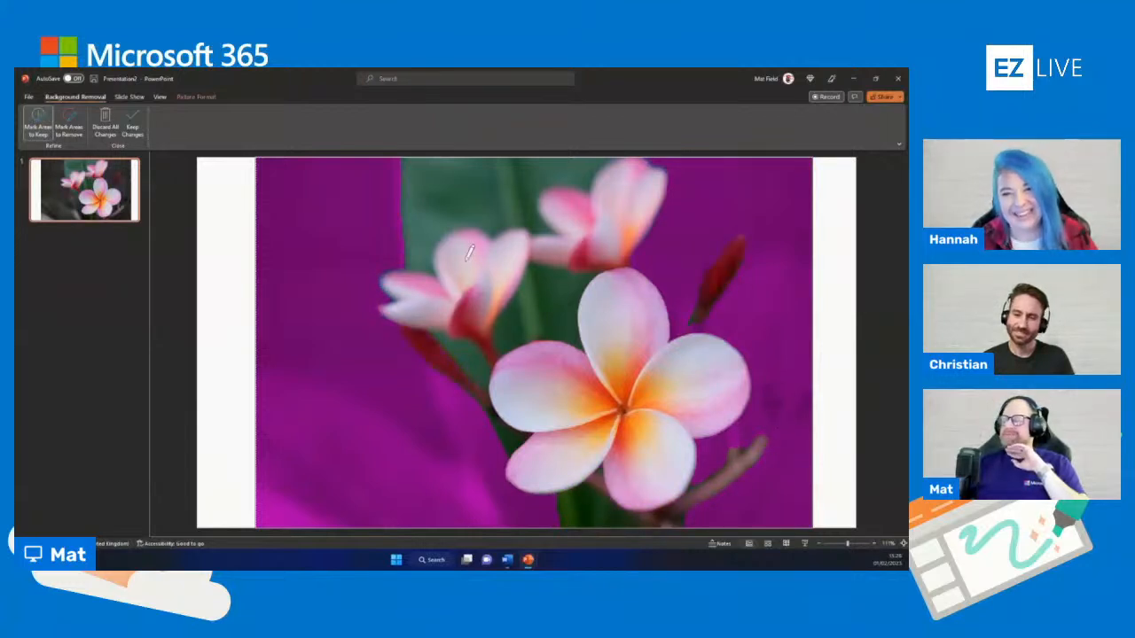
left_click(133, 126)
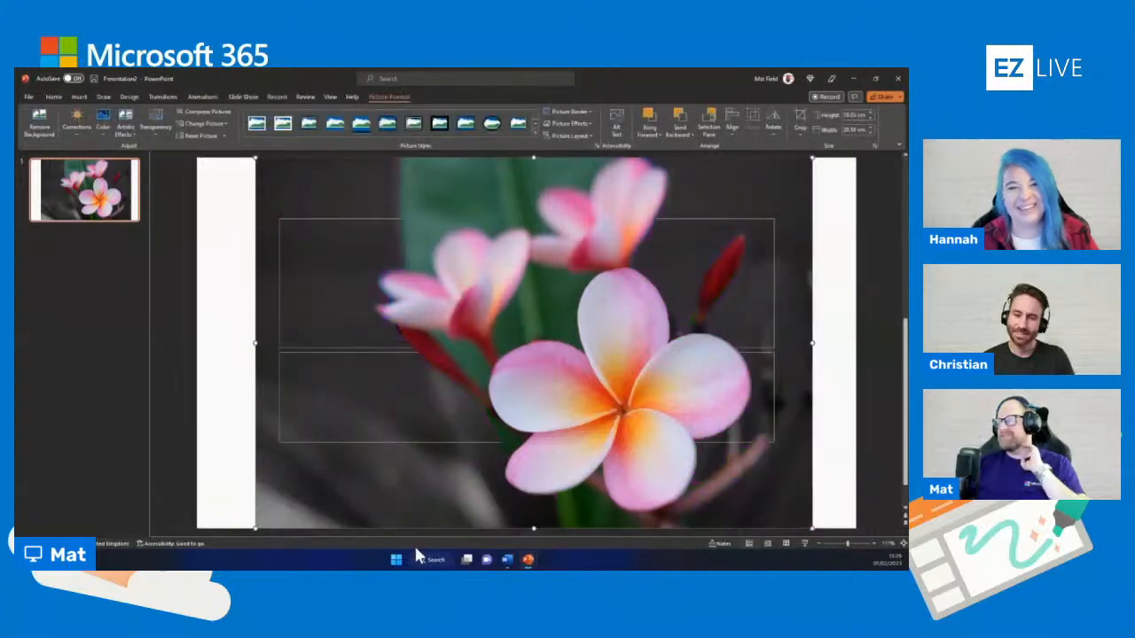
left_click(782, 544)
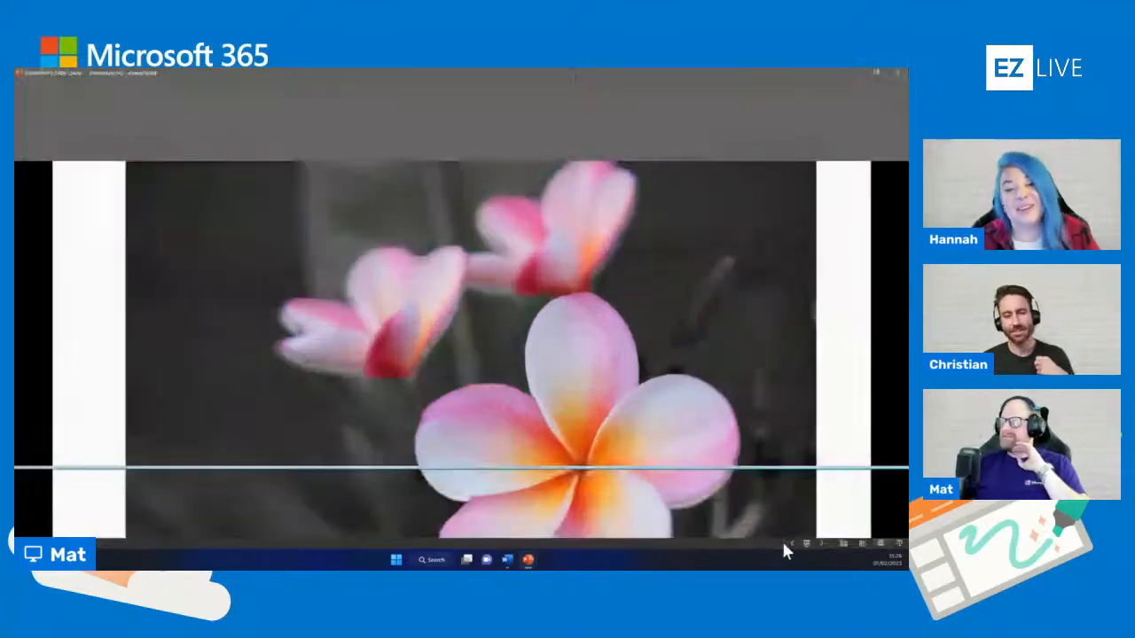
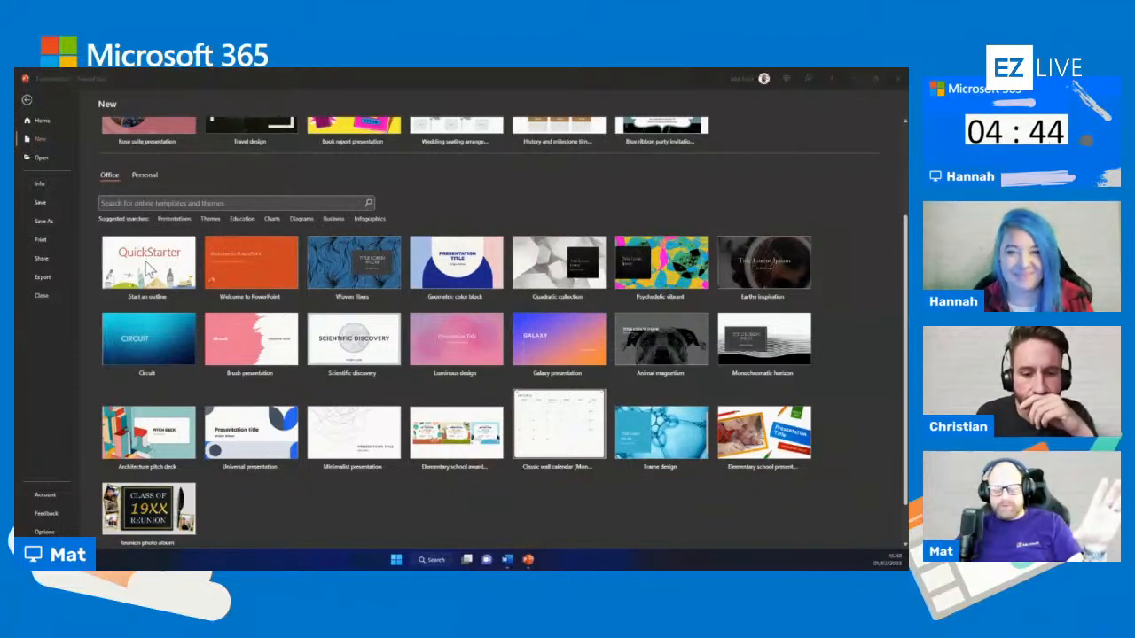
Start a QuickStarter outline, search for the topic "brick" and choose the first Brick result
left_click(149, 270)
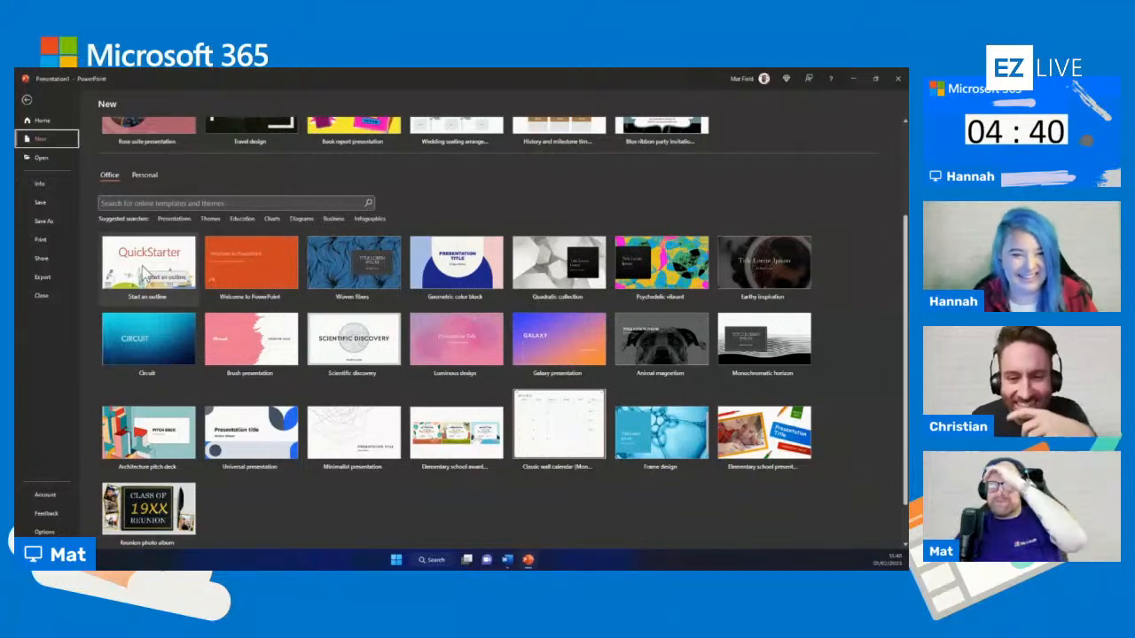
left_click(144, 272)
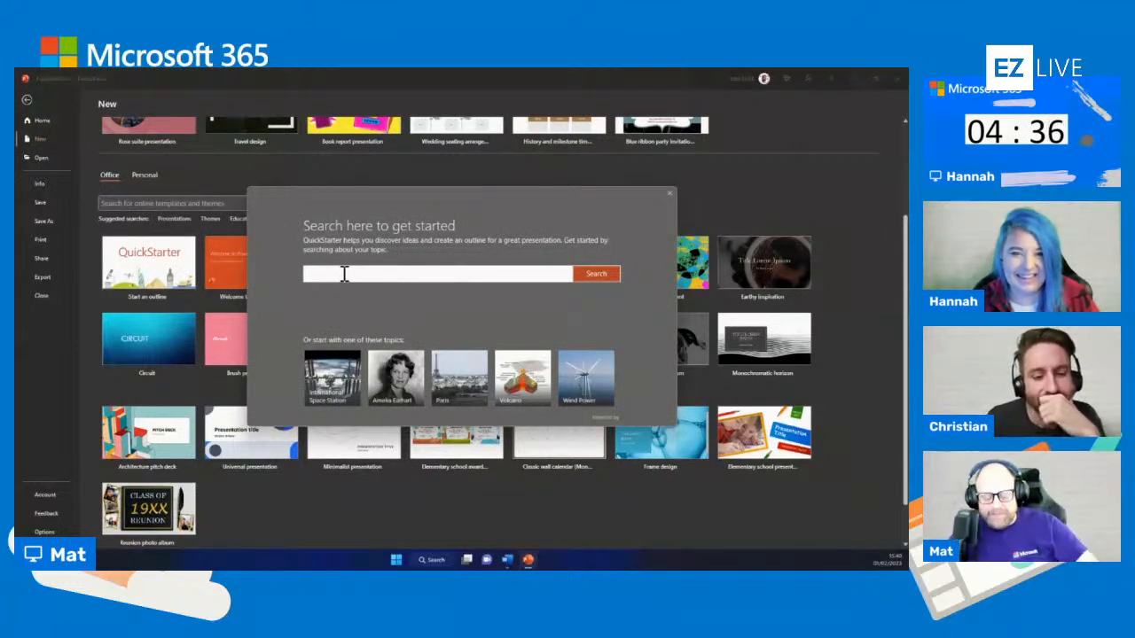
type("rick")
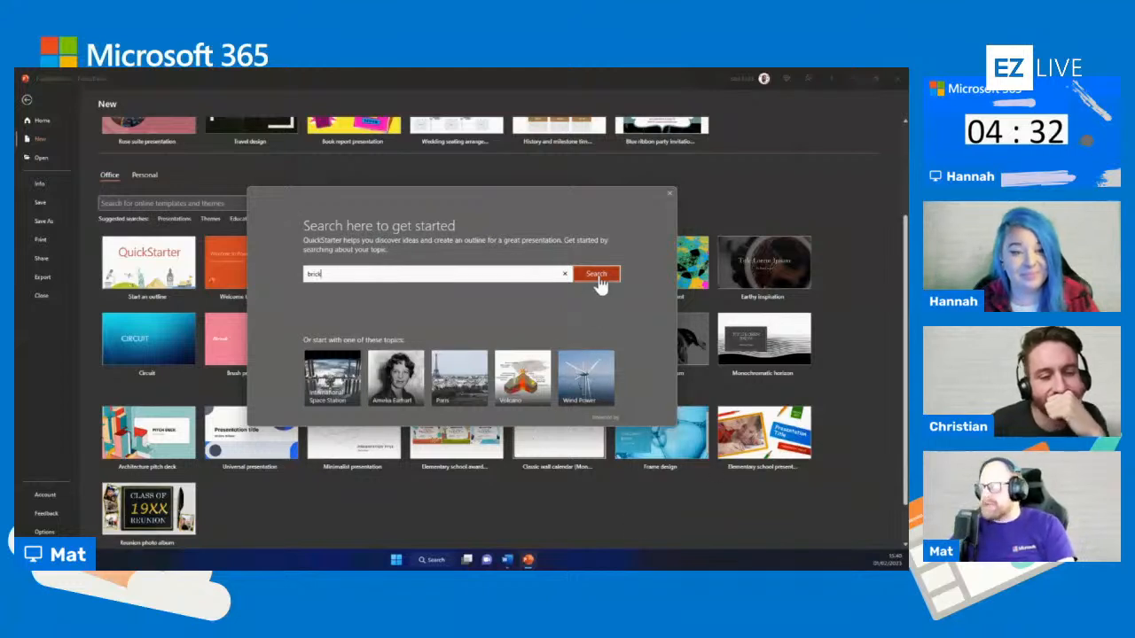
left_click(597, 279)
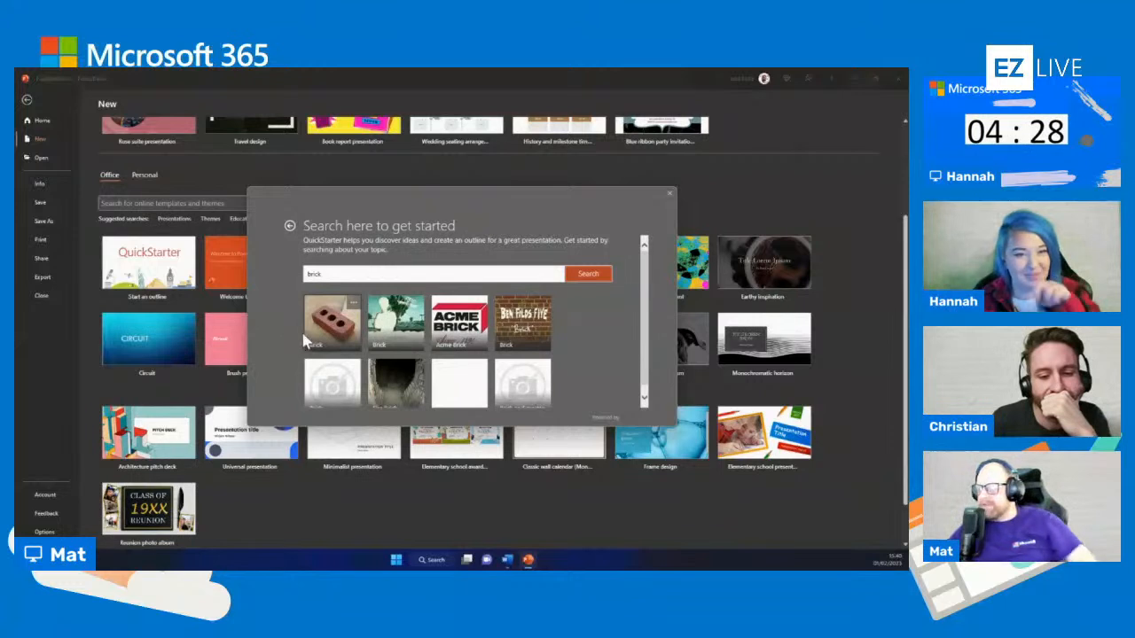
left_click(341, 324)
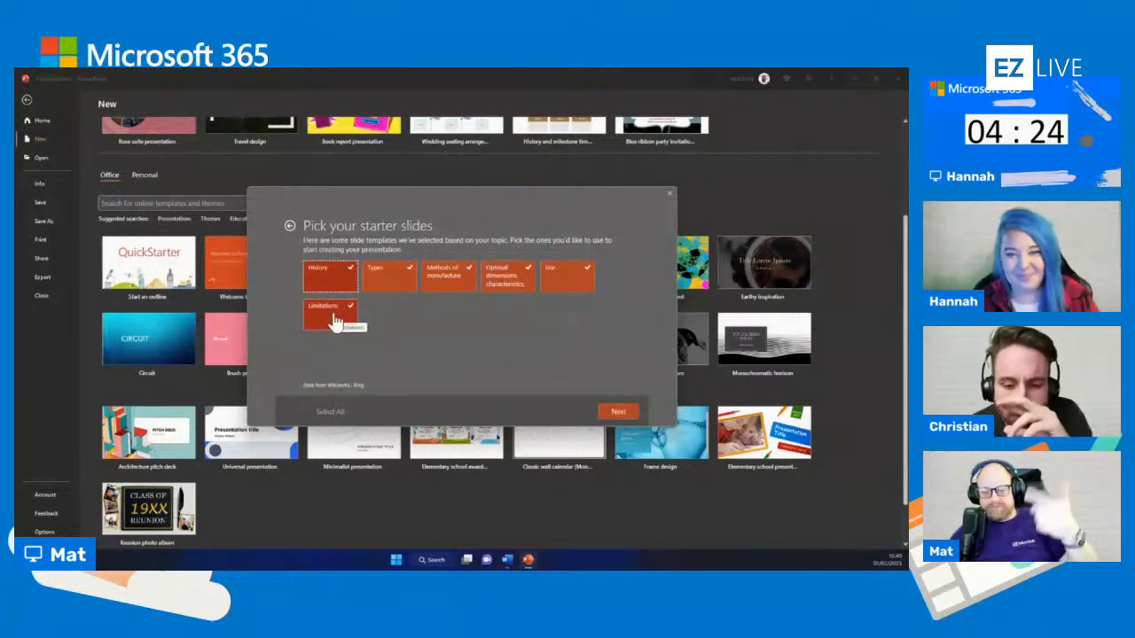
Keep only the History and Types starter slides and create the outline with the black theme with an italic title
left_click(335, 321)
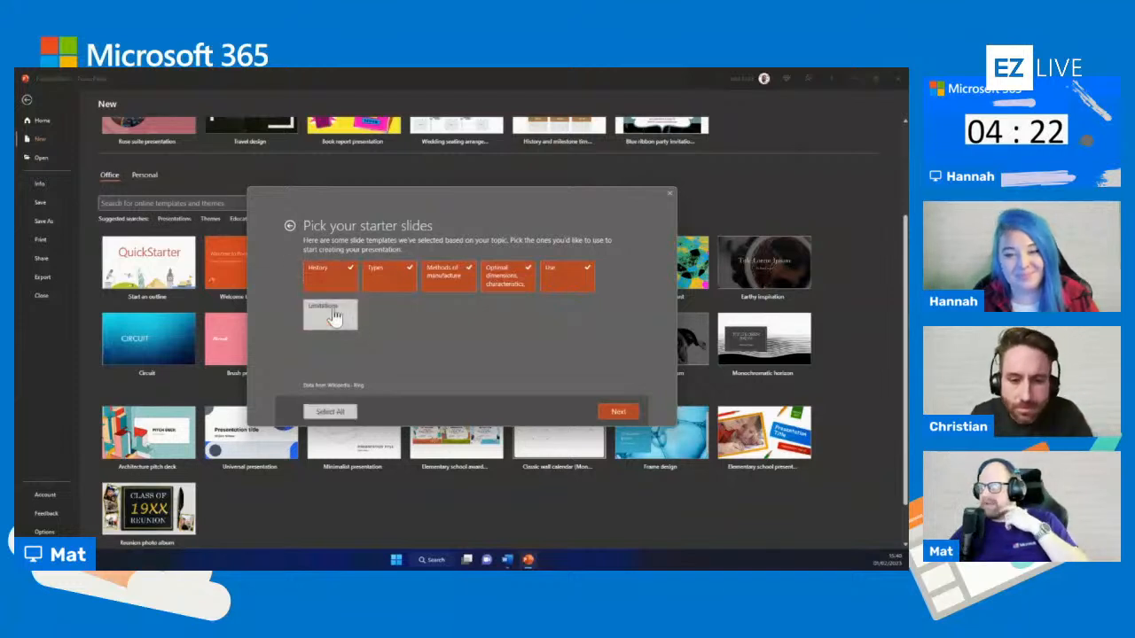
left_click(447, 281)
left_click(516, 282)
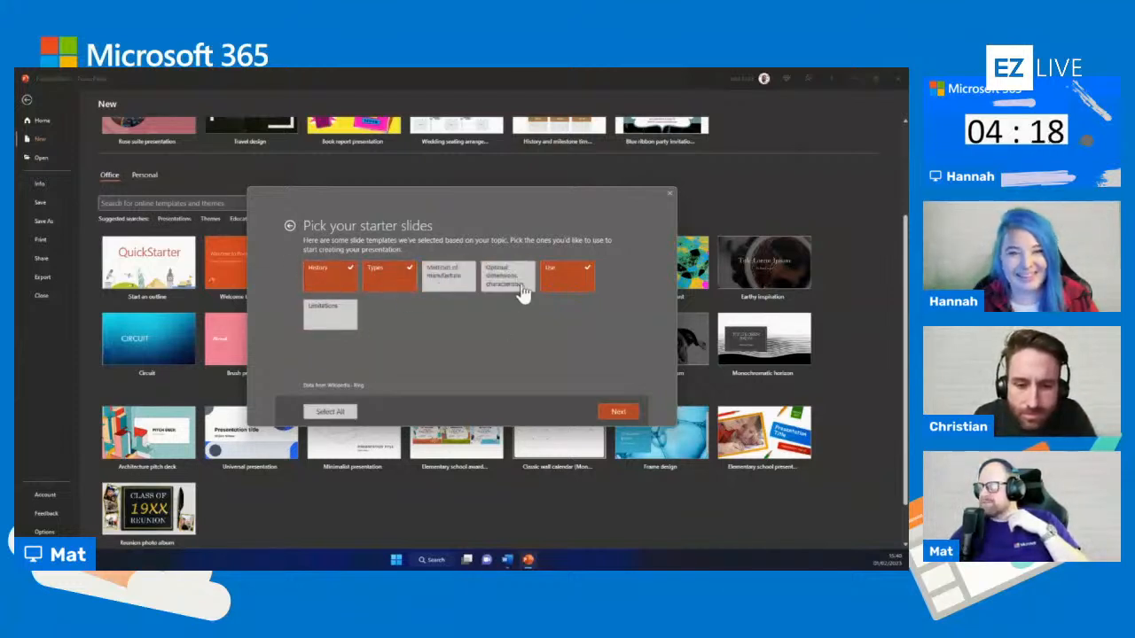
left_click(564, 280)
left_click(617, 412)
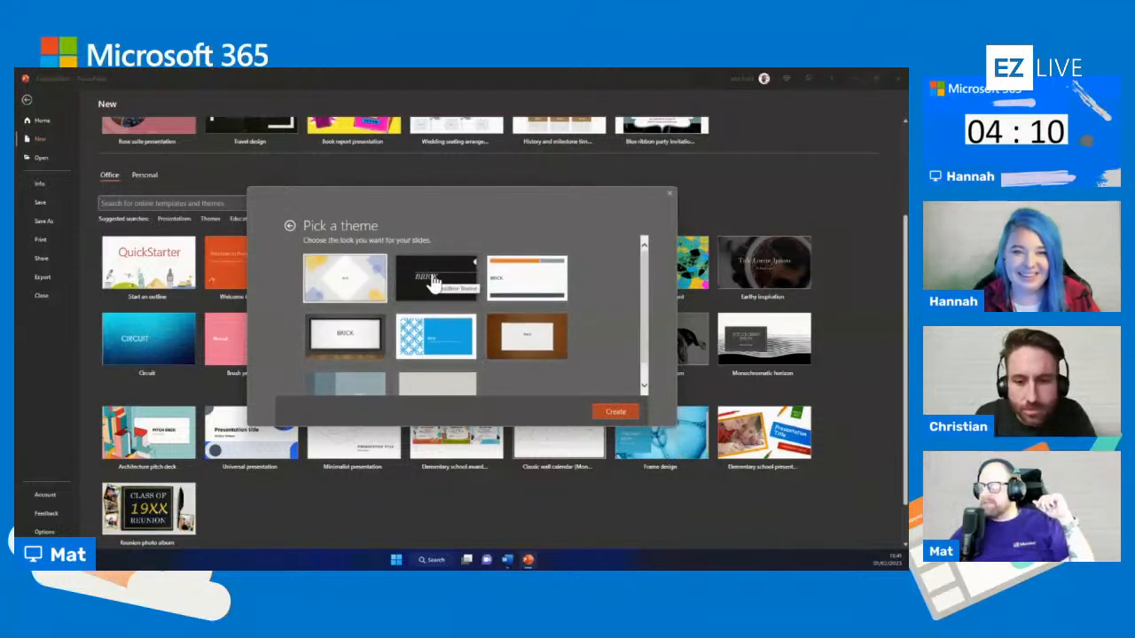
left_click(434, 281)
left_click(618, 413)
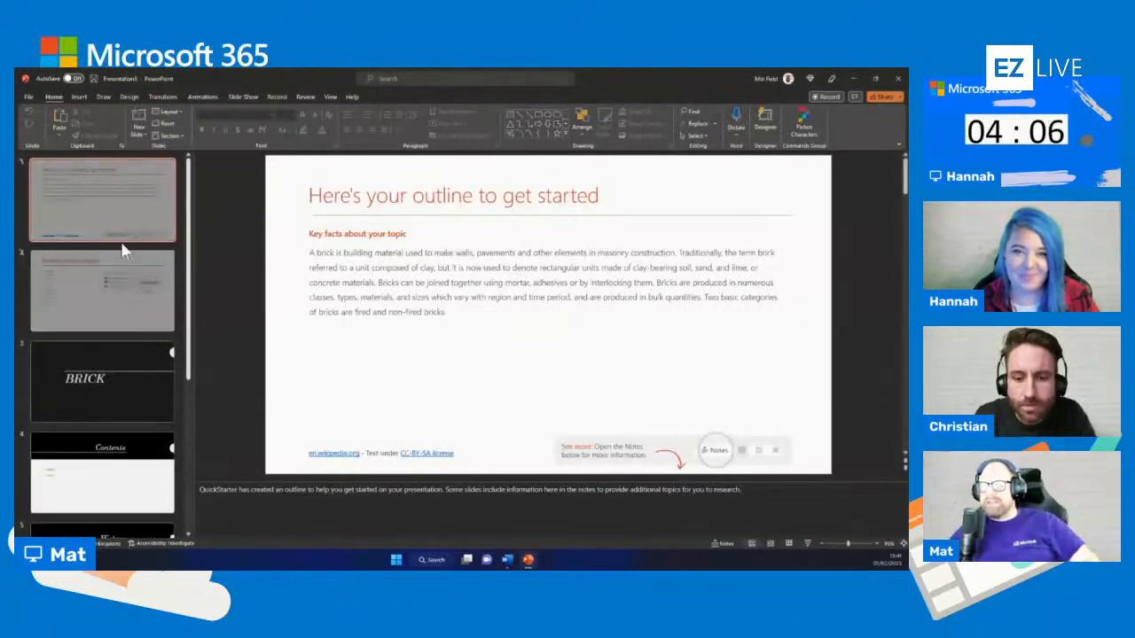
Look through the generated brick outline, examining the Contents, History and Types slides and their notes
scroll(119, 275, "down", 5)
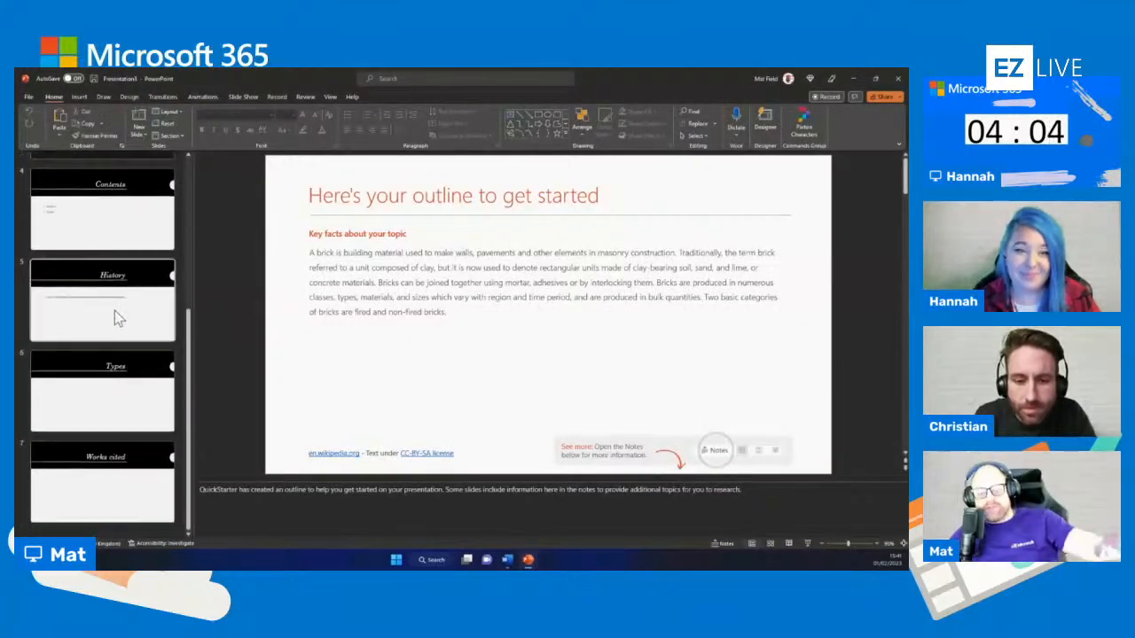
scroll(99, 340, "up", 5)
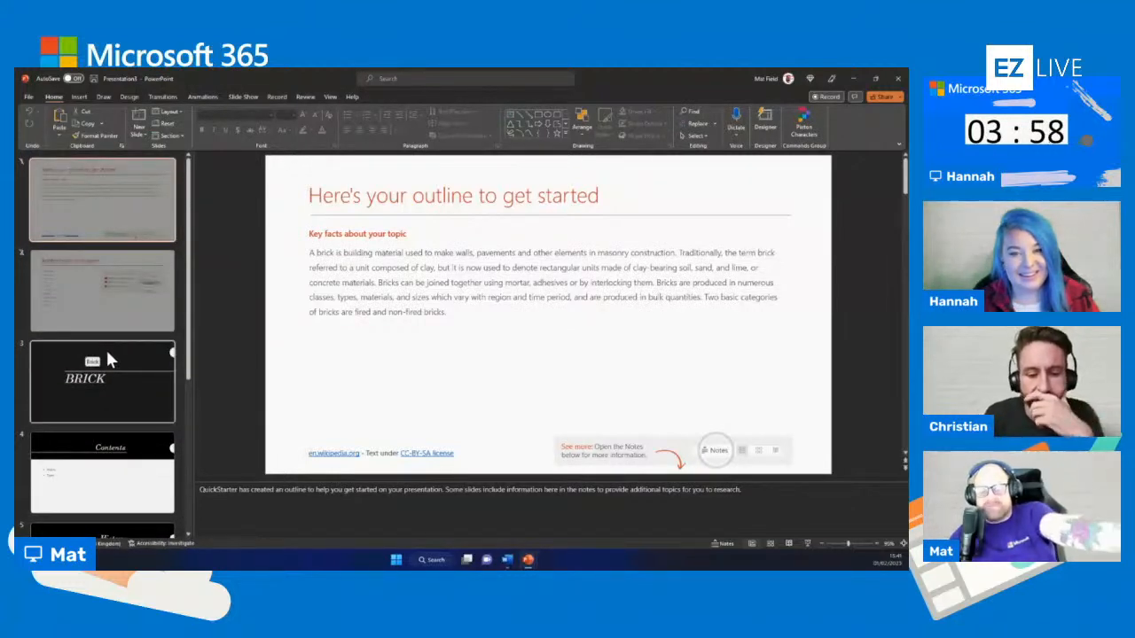
scroll(205, 314, "down", 3)
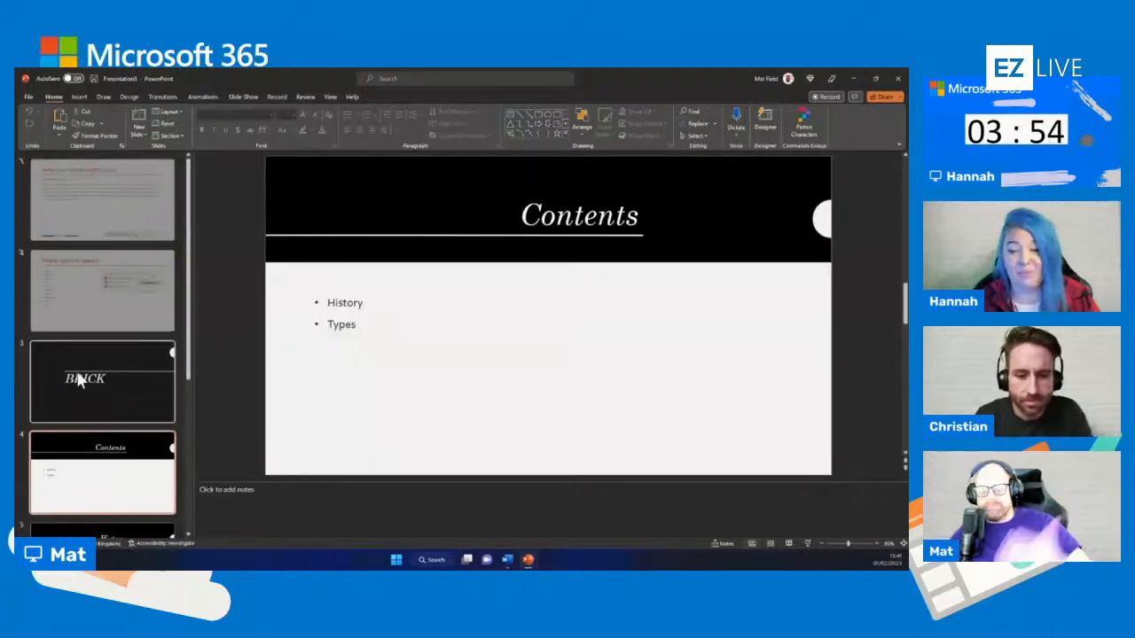
scroll(97, 370, "down", 5)
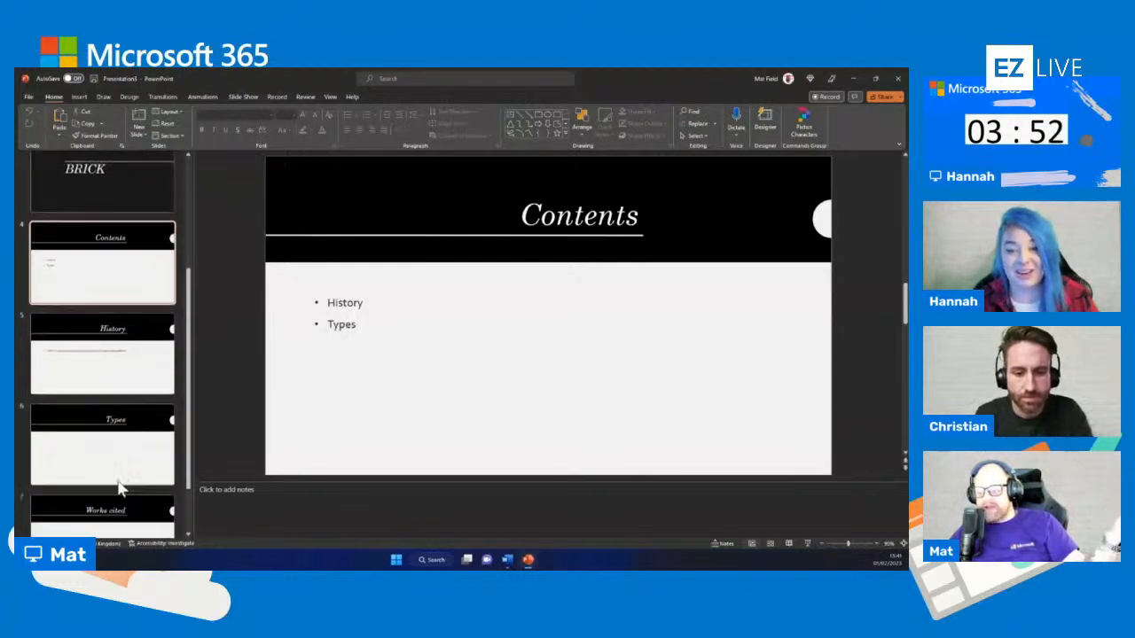
scroll(121, 494, "up", 3)
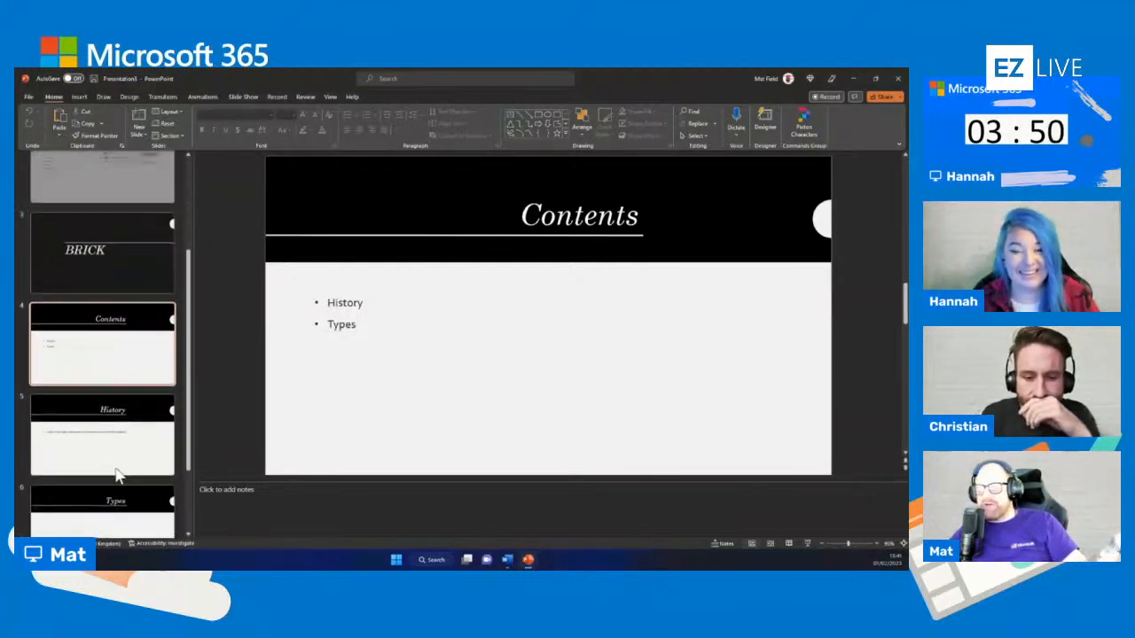
scroll(115, 359, "down", 2)
left_click(109, 372)
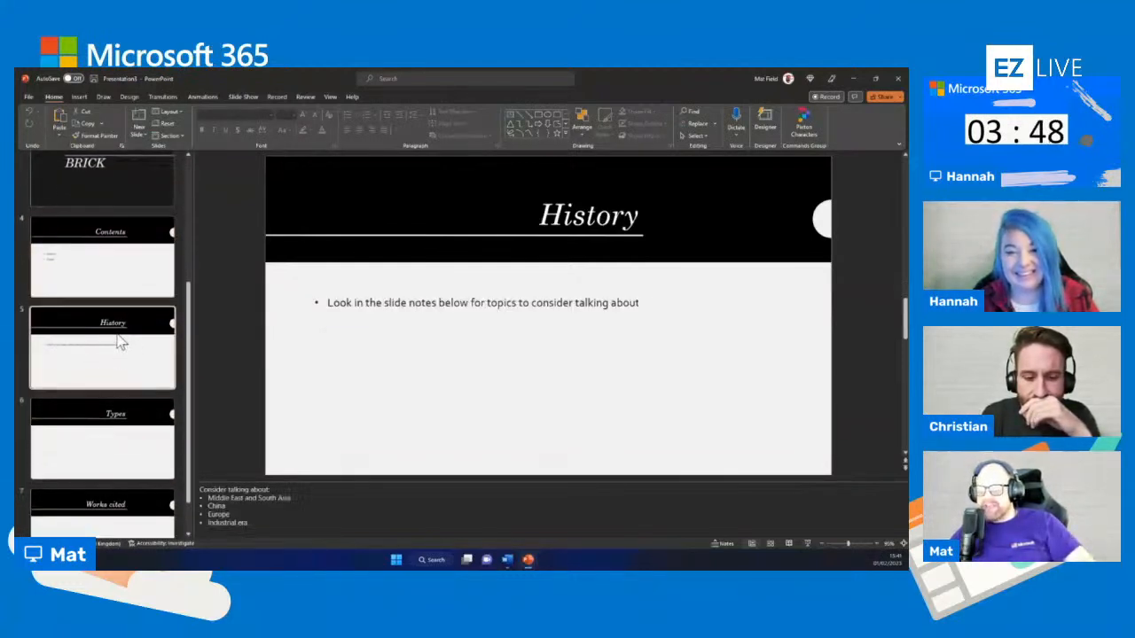
left_click(122, 443)
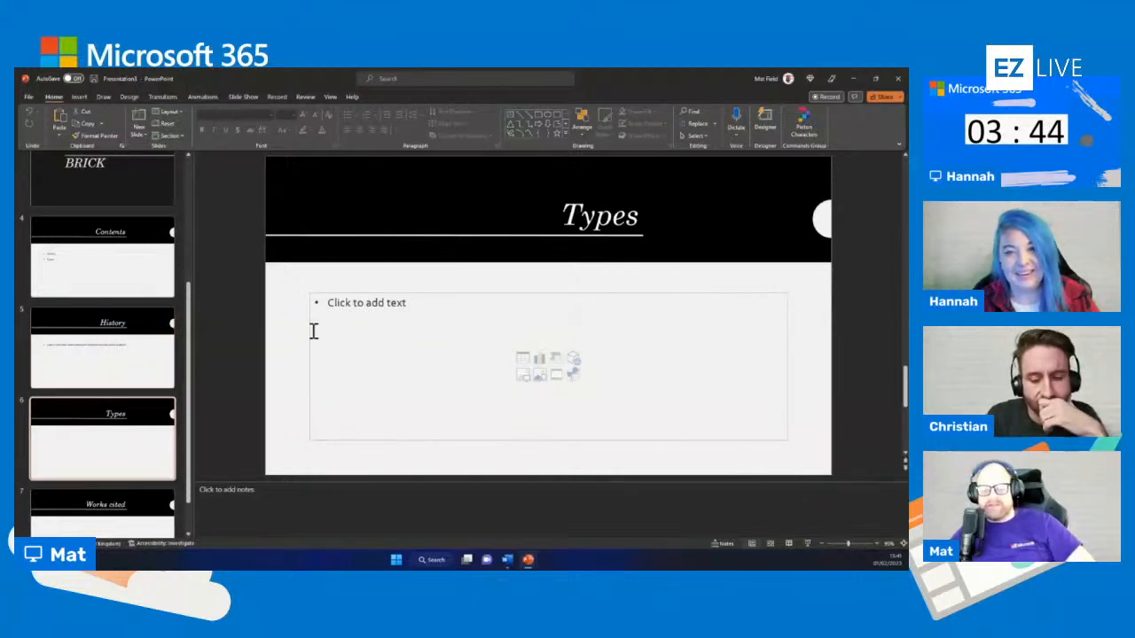
scroll(99, 354, "up", 3)
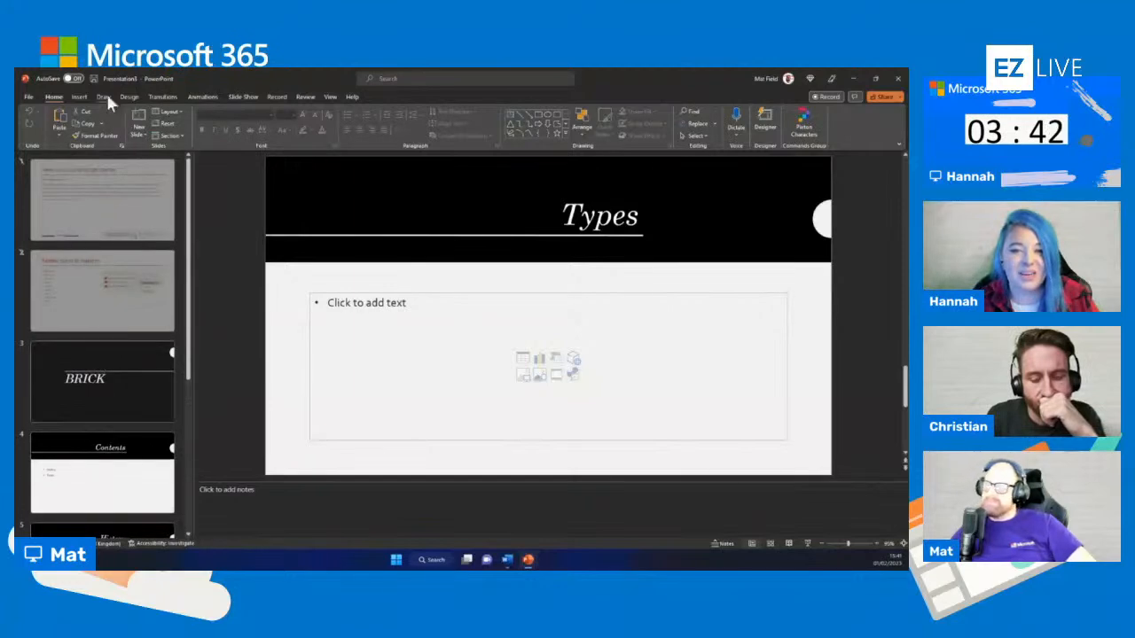
Create a new blank presentation and enter "Gaming" as the title of the first slide
left_click(28, 95)
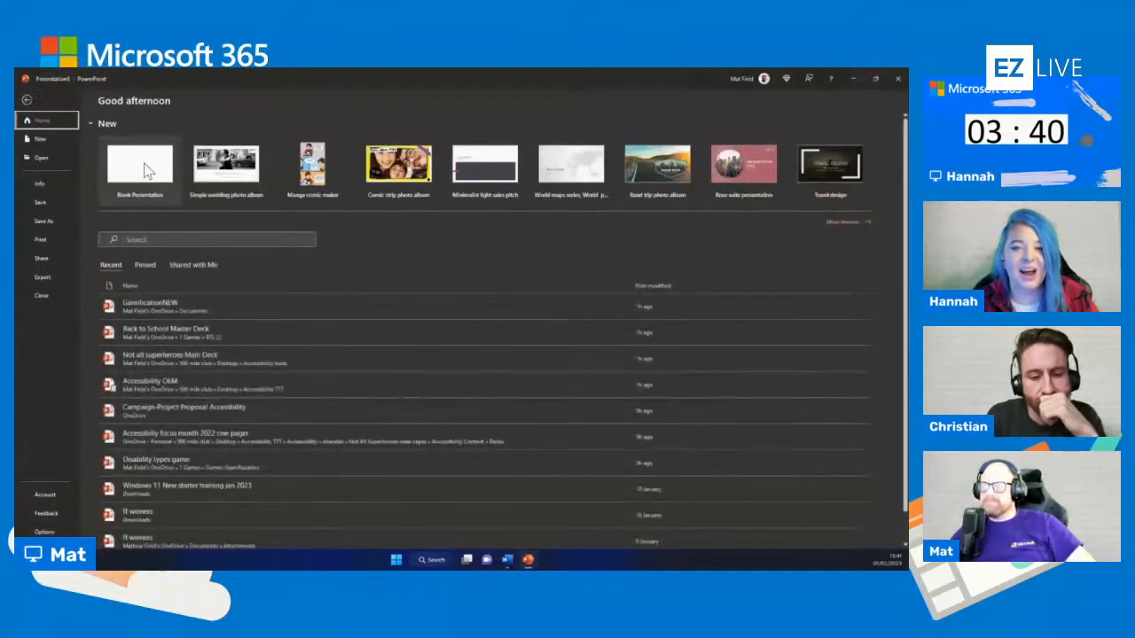
left_click(145, 173)
left_click(527, 321)
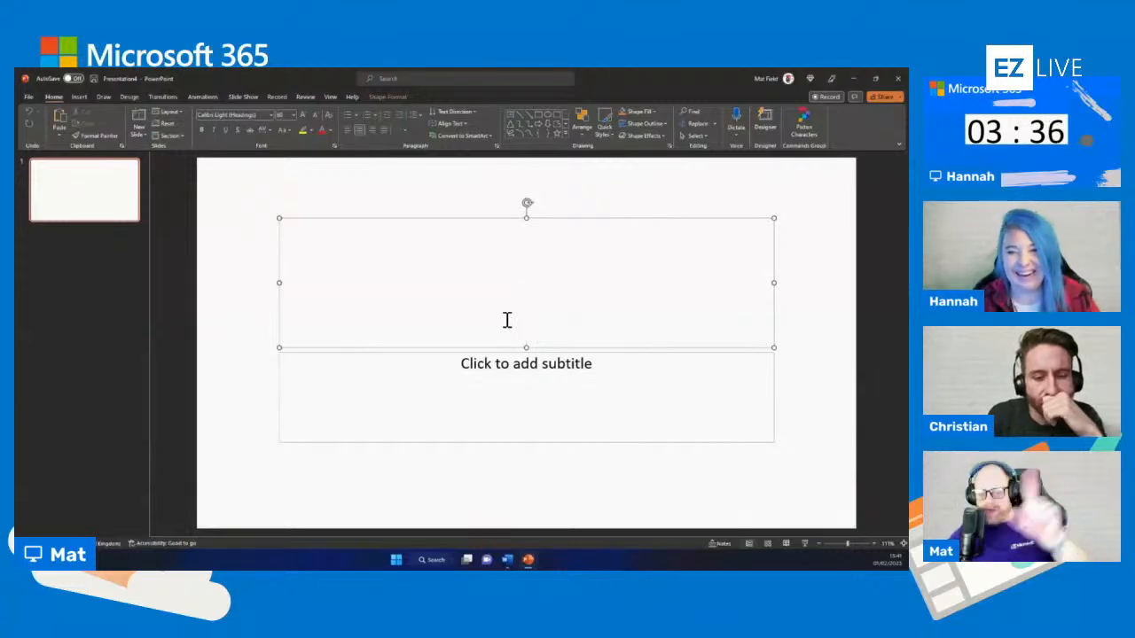
type("Gma")
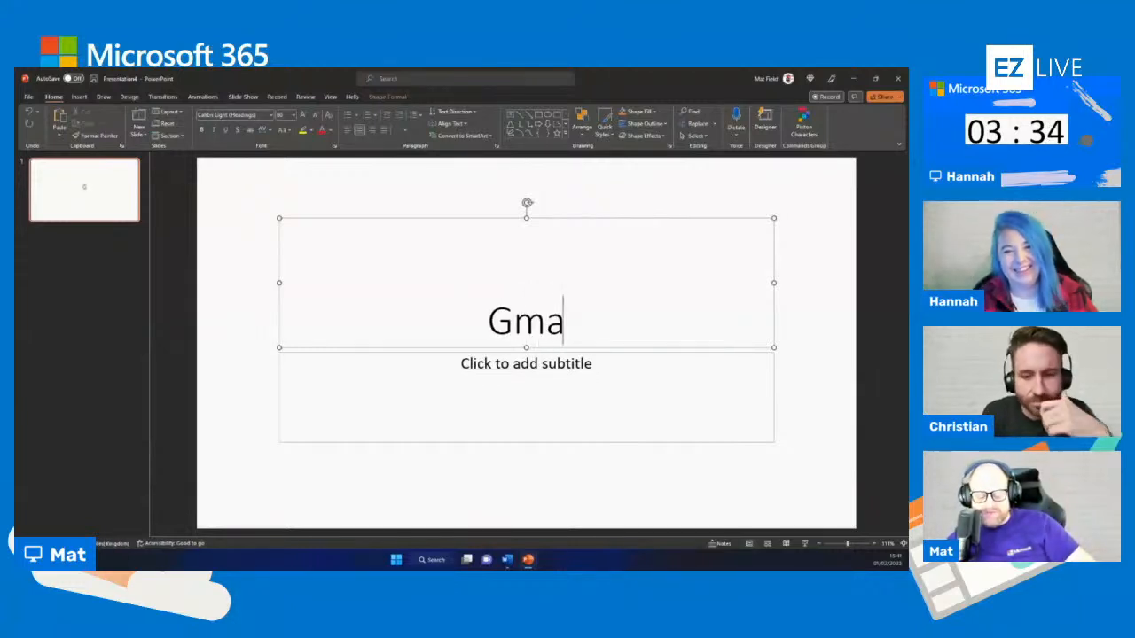
type("ing")
key("BackSpace")
key("BackSpace")
key("BackSpace")
key("BackSpace")
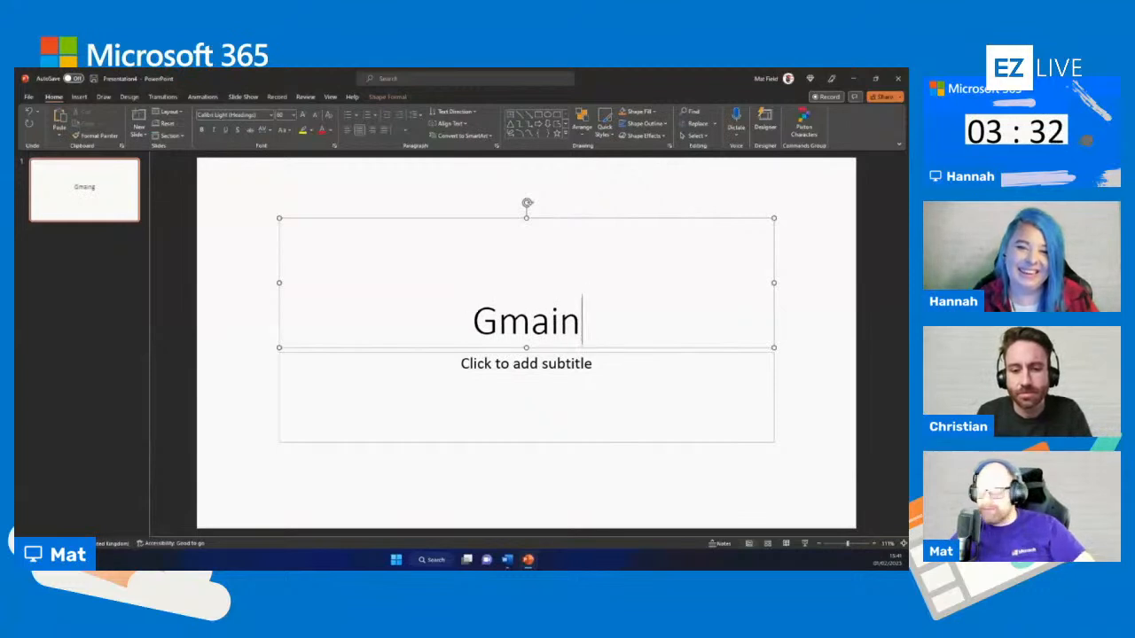
key("BackSpace")
type("aming")
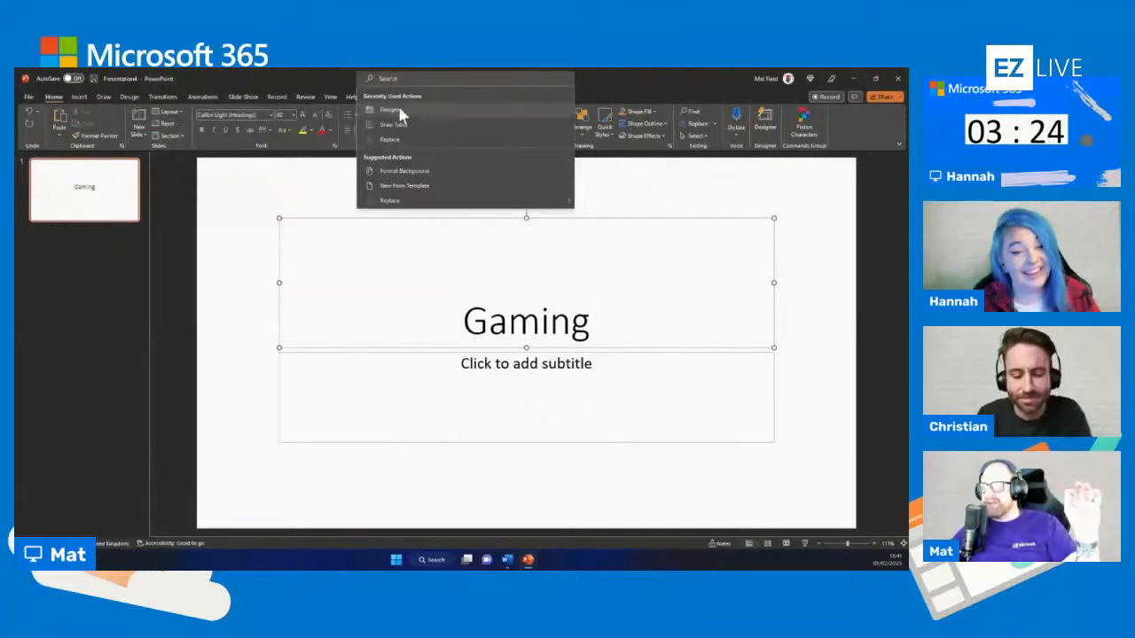
Open the Designer ideas for the title slide and look up the Designer command by searching for "des"
left_click(400, 114)
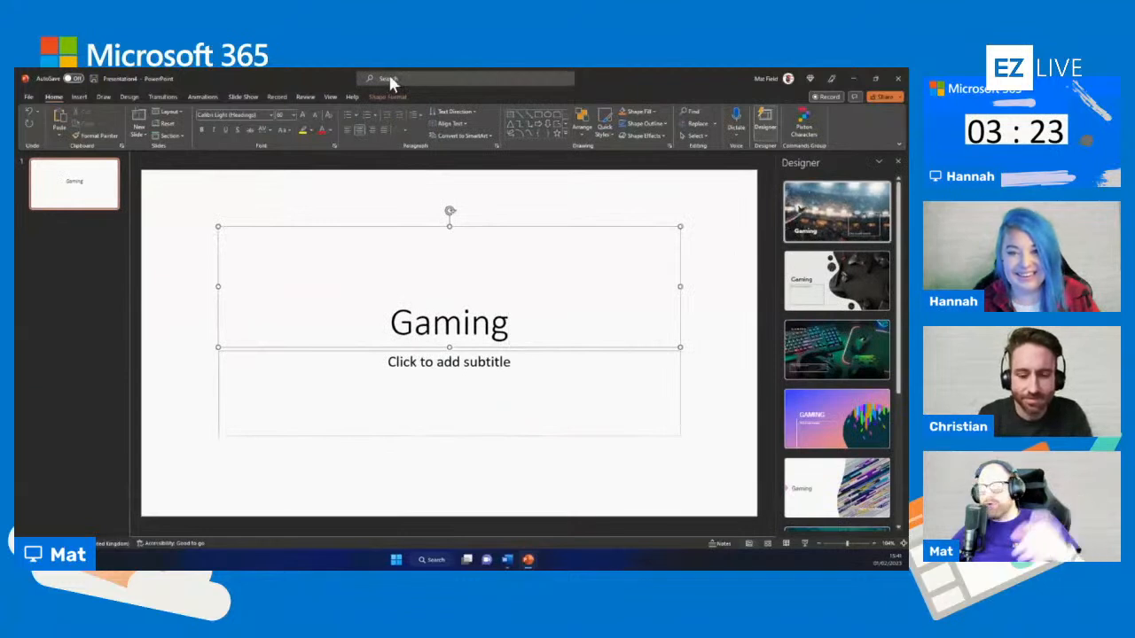
left_click(389, 77)
type("desi")
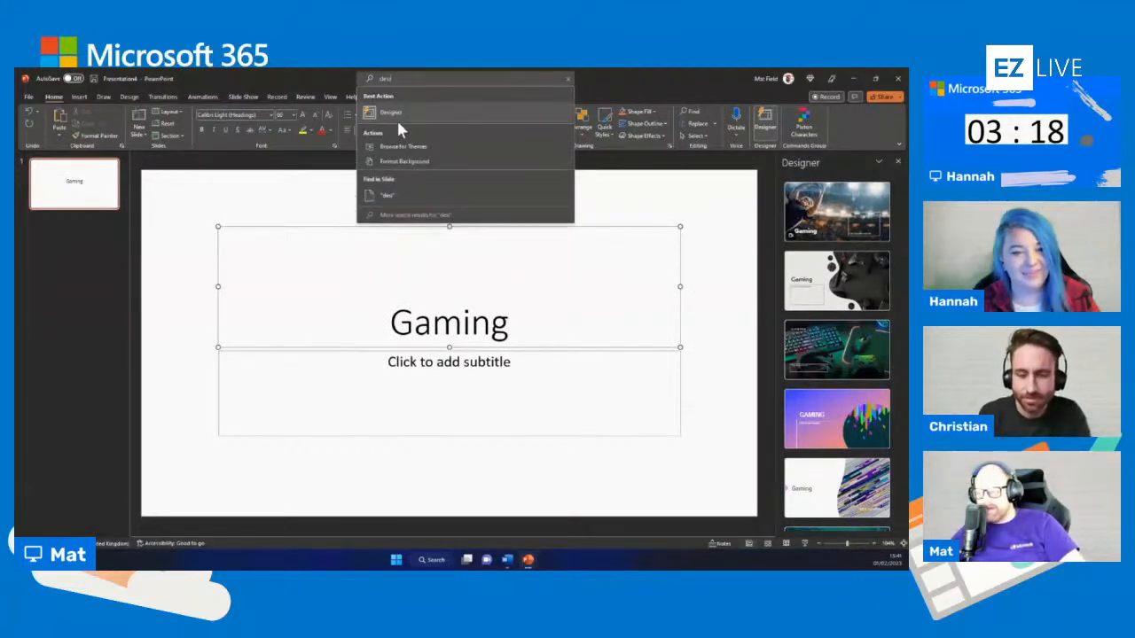
left_click(593, 75)
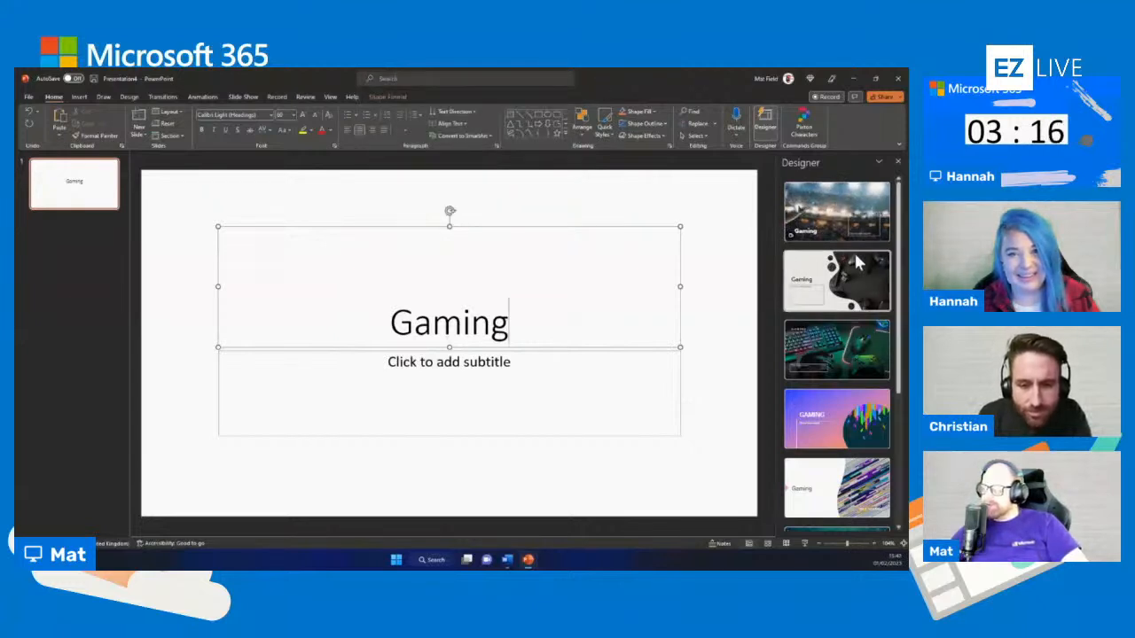
Browse the design ideas and apply the one with the green-lit keyboard, mouse and game controller photo
scroll(838, 255, "down", 3)
scroll(842, 355, "down", 3)
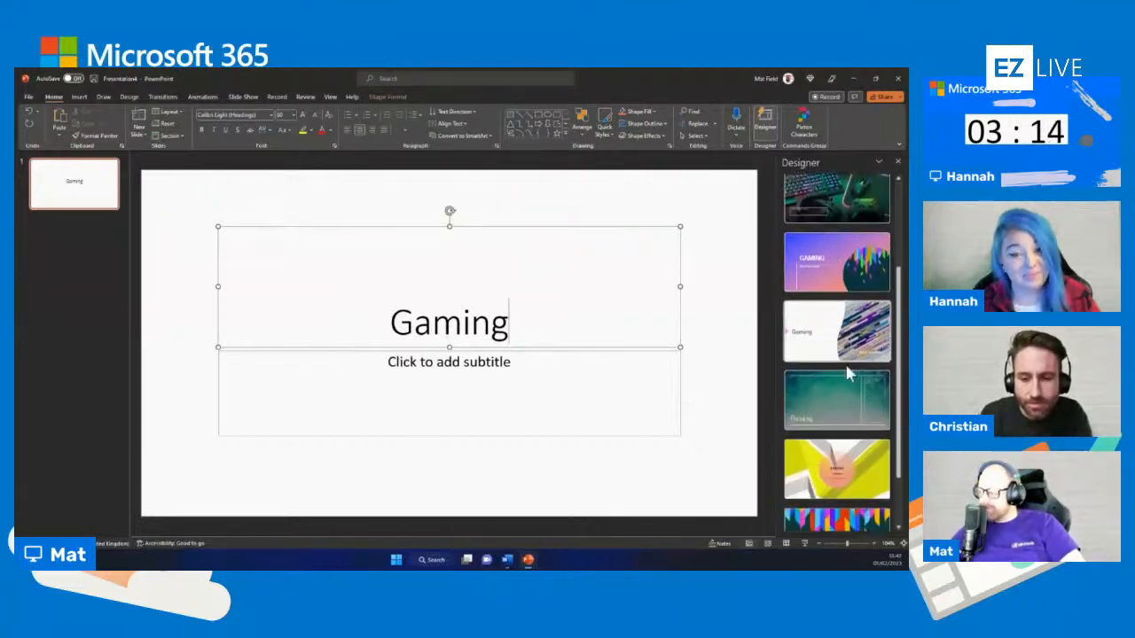
scroll(840, 417, "up", 5)
scroll(841, 424, "up", 1)
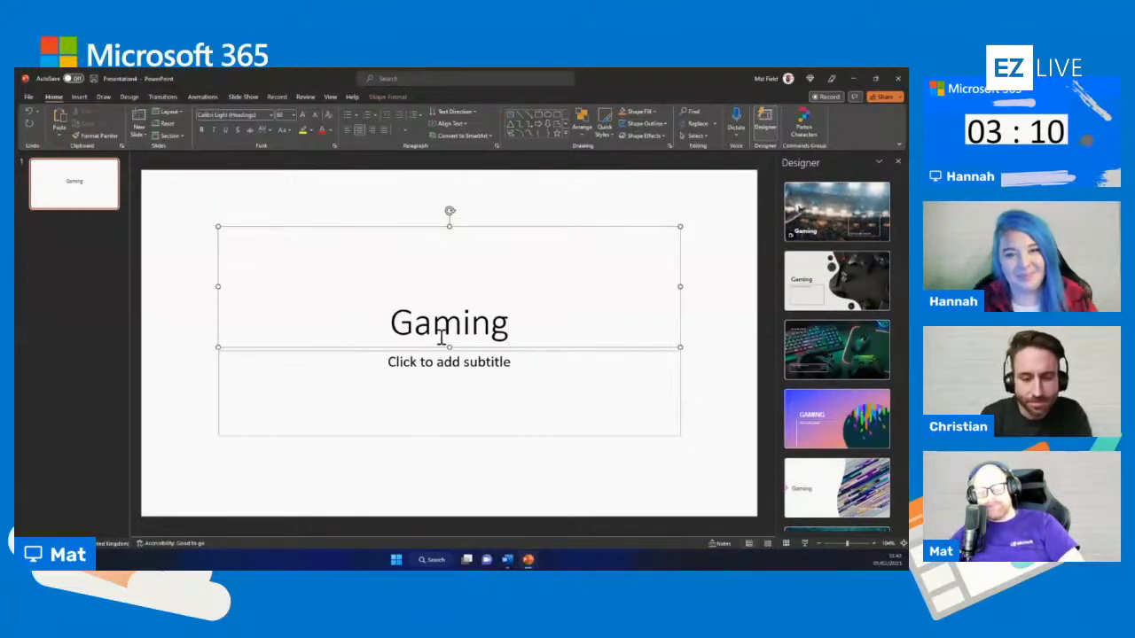
left_click(853, 348)
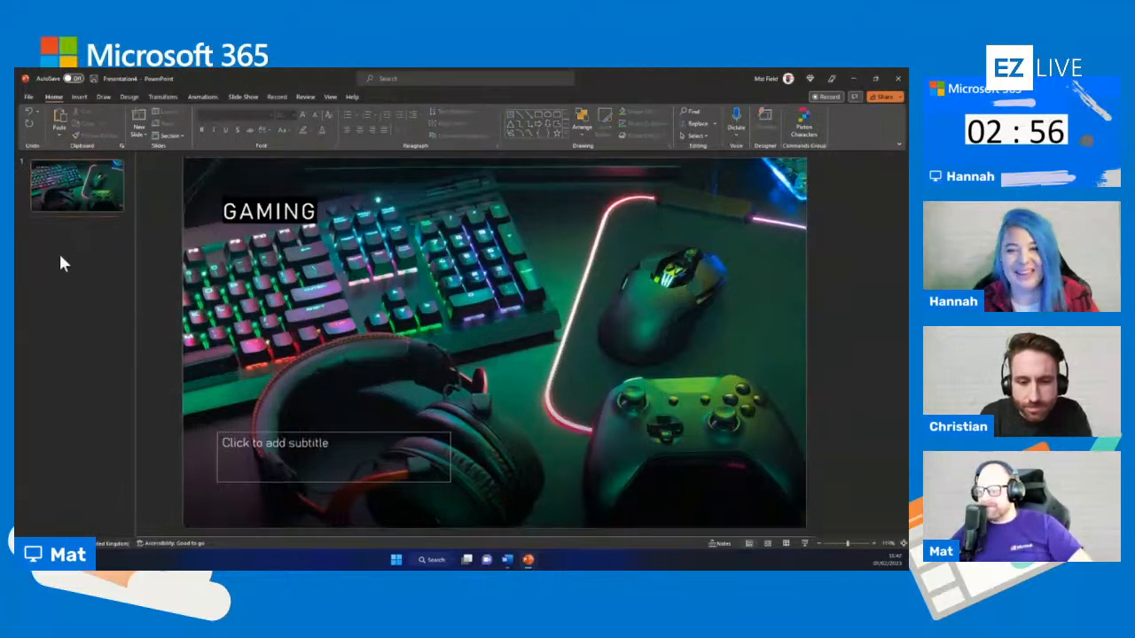
Add a second slide titled "WHERE IT ALL STARTED" and start inserting an image into its content placeholder
right_click(68, 237)
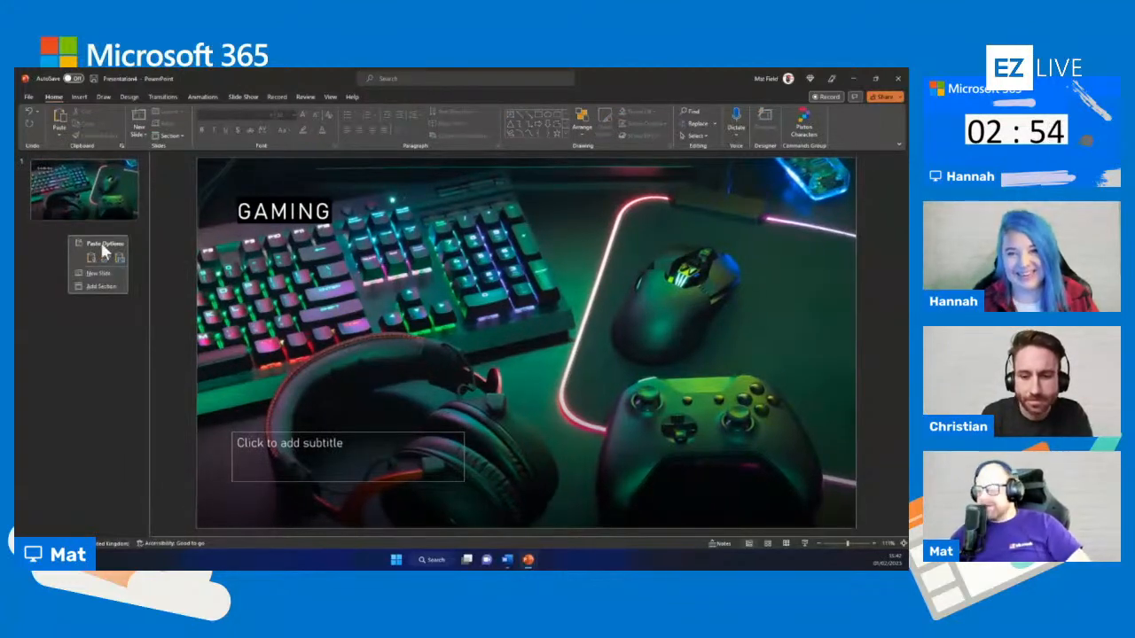
left_click(92, 274)
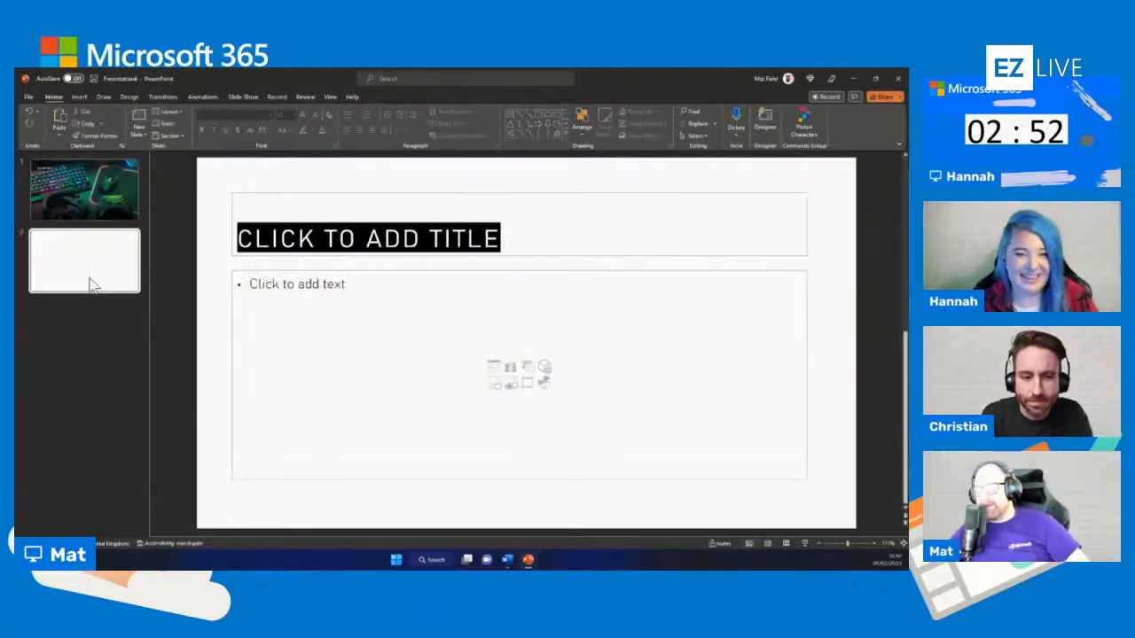
left_click(462, 243)
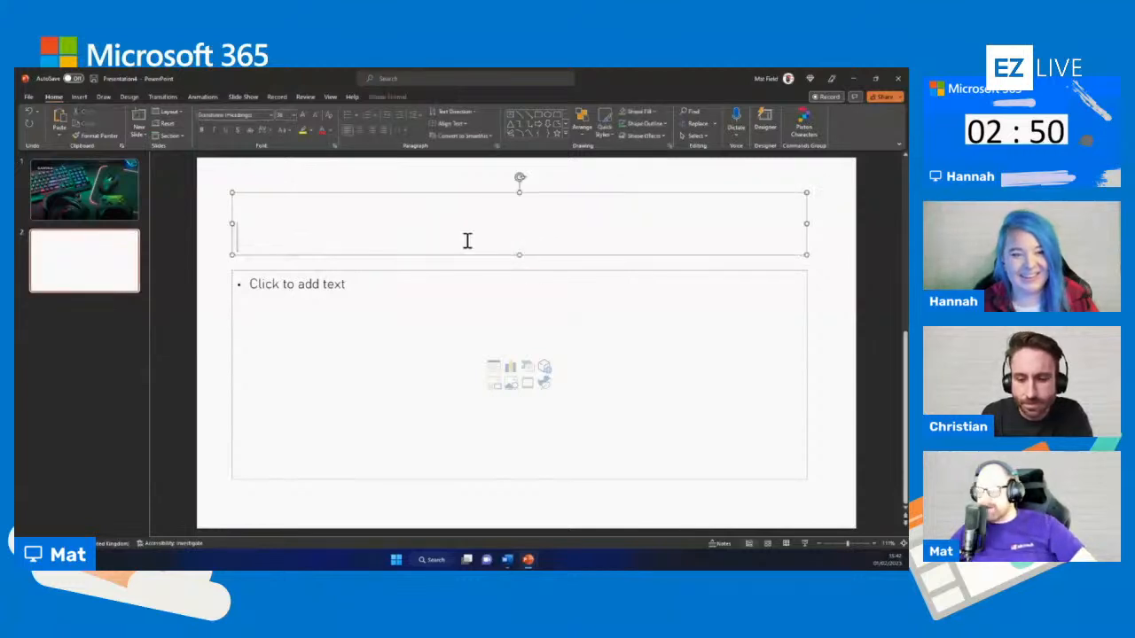
type("WHERE I")
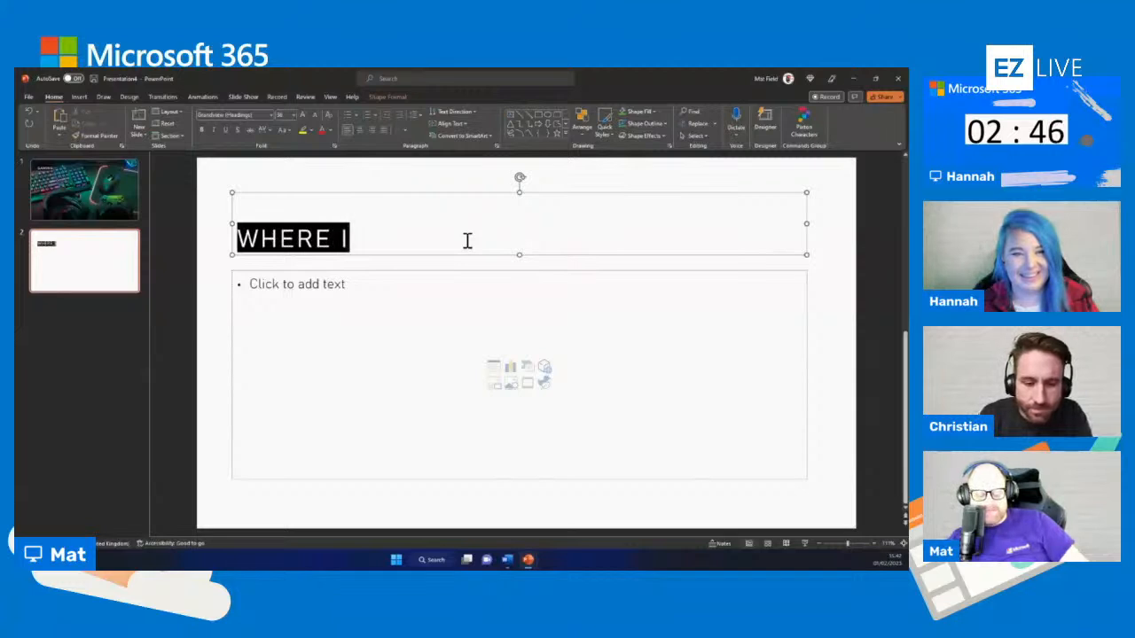
type("T ALL STARTED")
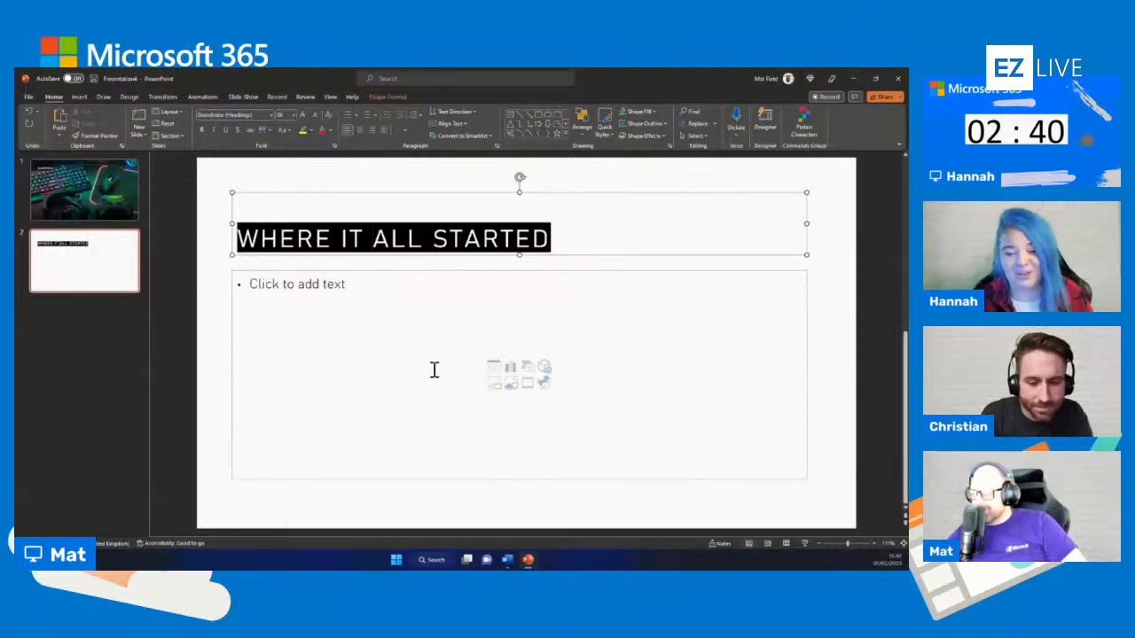
left_click(495, 388)
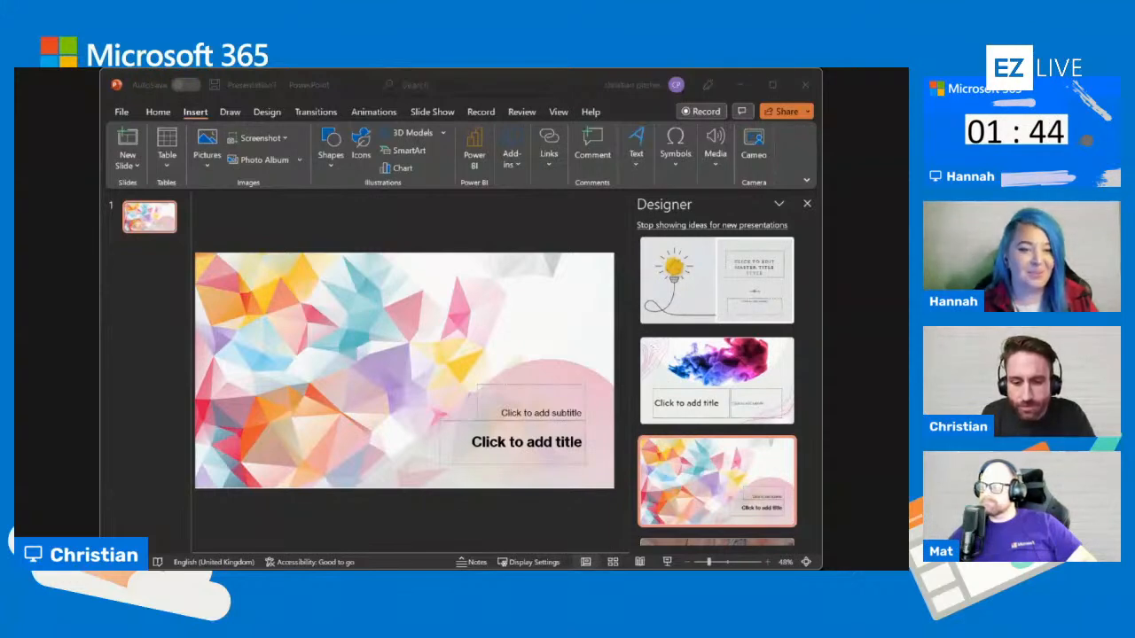
key("alt+Tab")
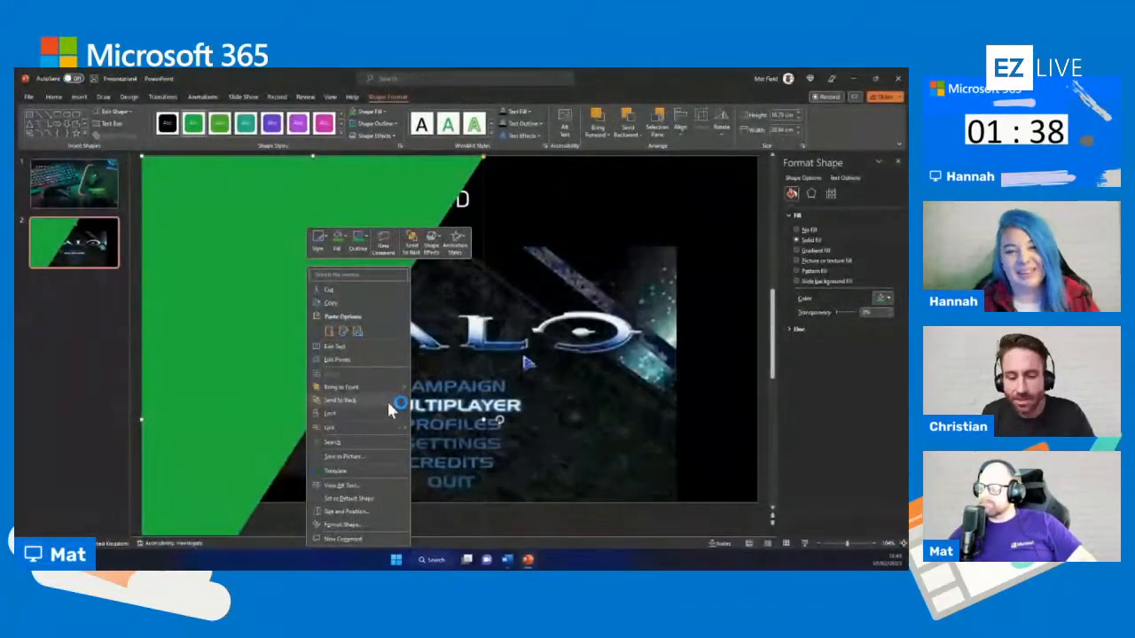
Send the green angled shape behind the title and Halo picture, and widen it to about the slide's right edge
left_click(388, 400)
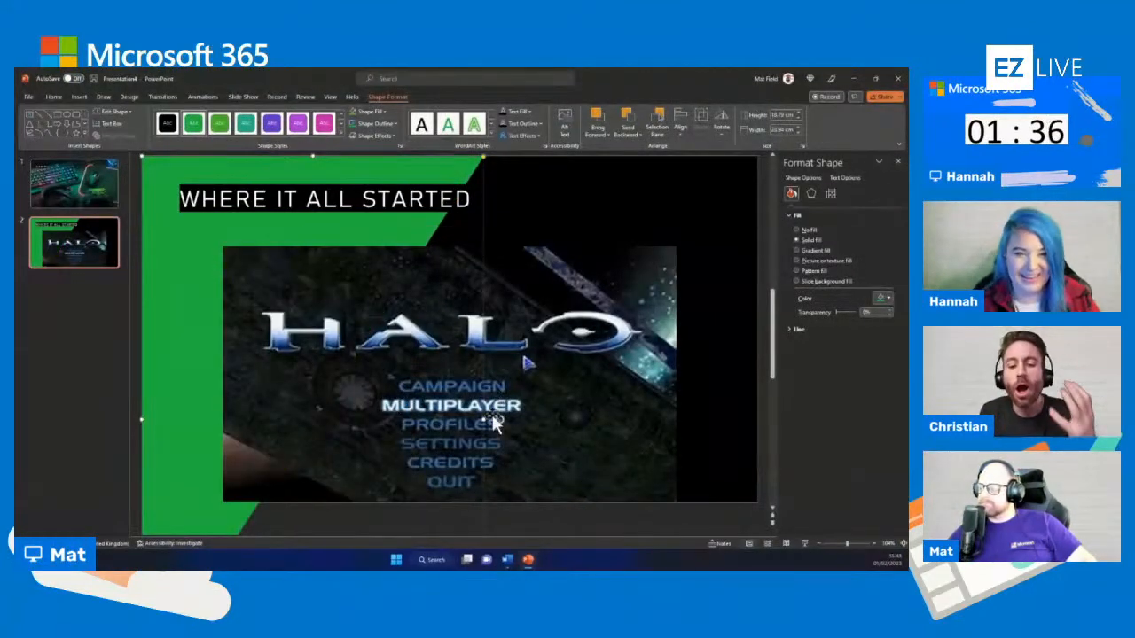
left_click_drag(484, 420, 771, 395)
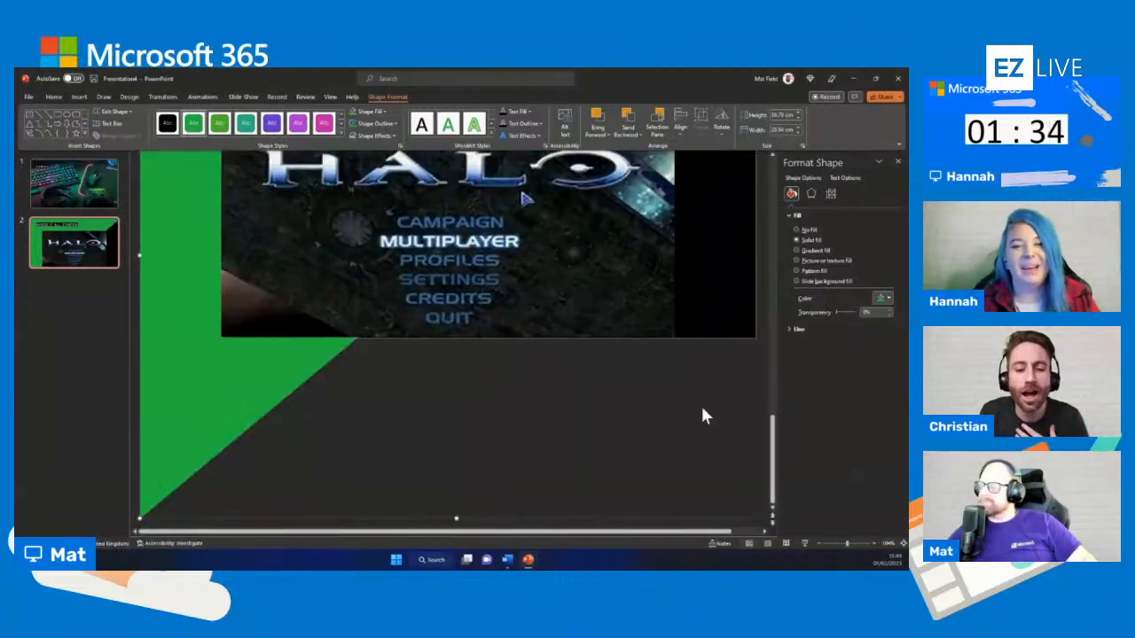
left_click(94, 243)
scroll(381, 412, "up", 2)
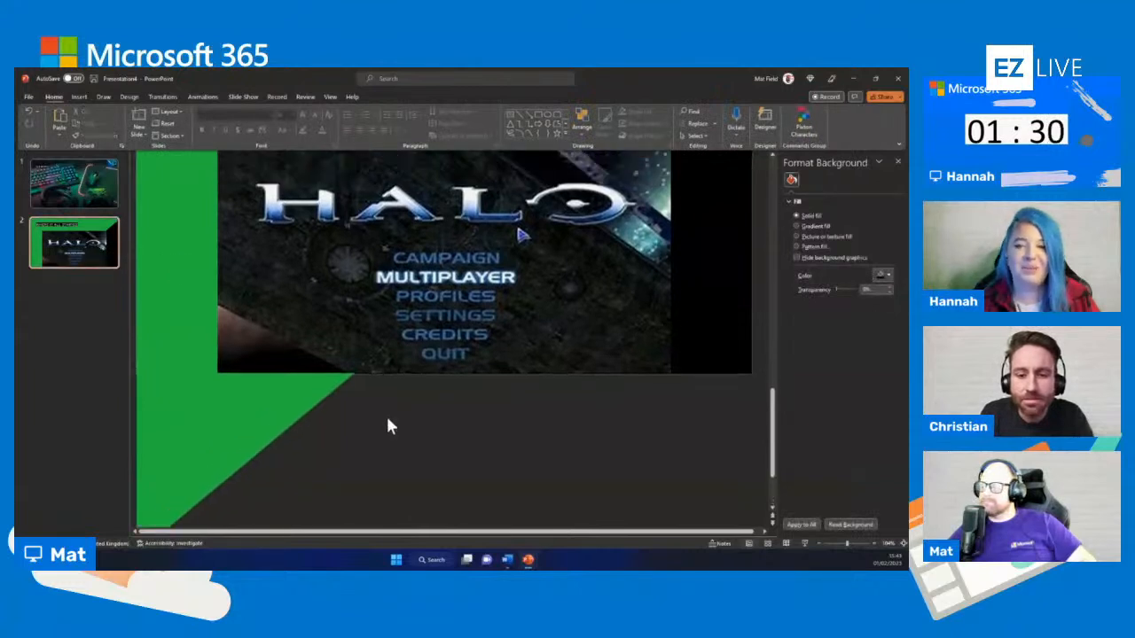
scroll(409, 435, "up", 2)
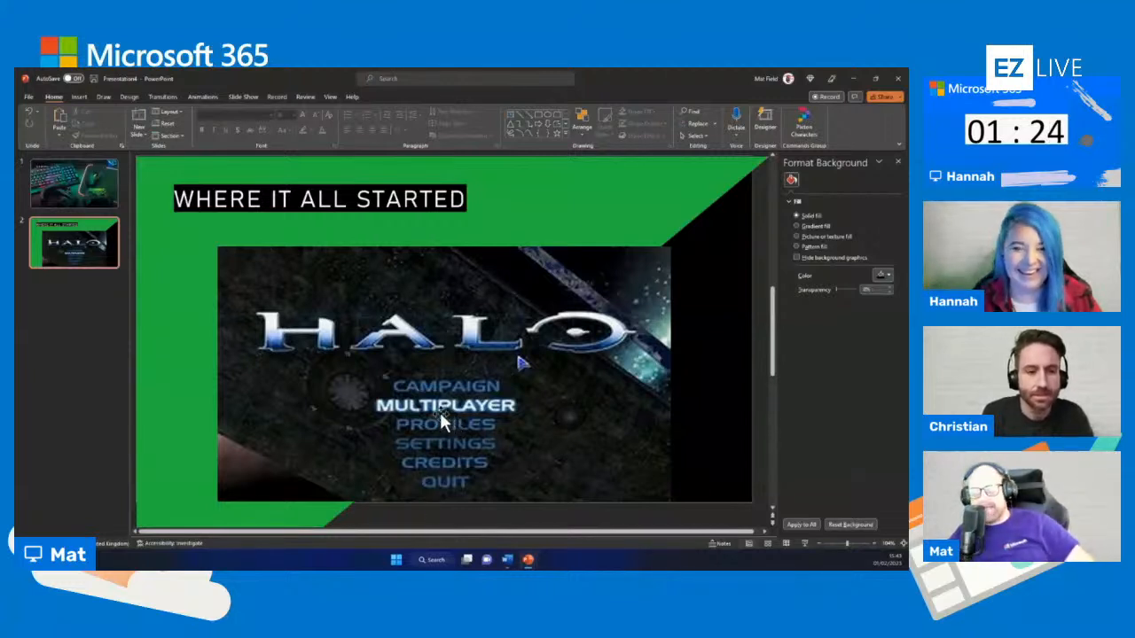
Make the green background shape on the second slide semi-transparent, at about 54% transparency
left_click(148, 261)
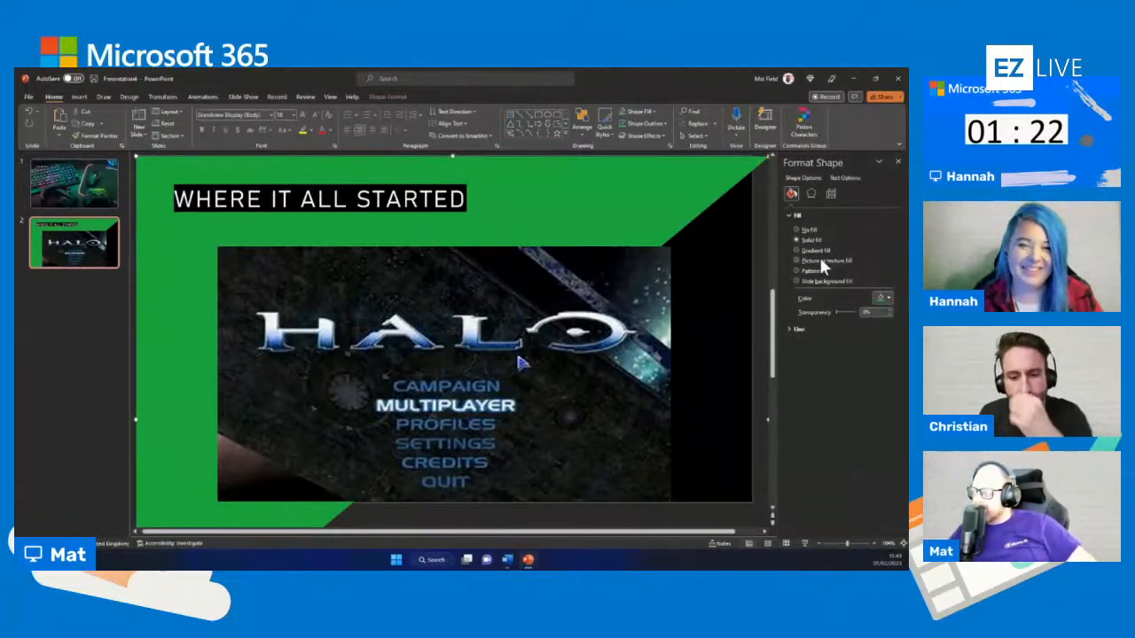
left_click_drag(835, 312, 845, 312)
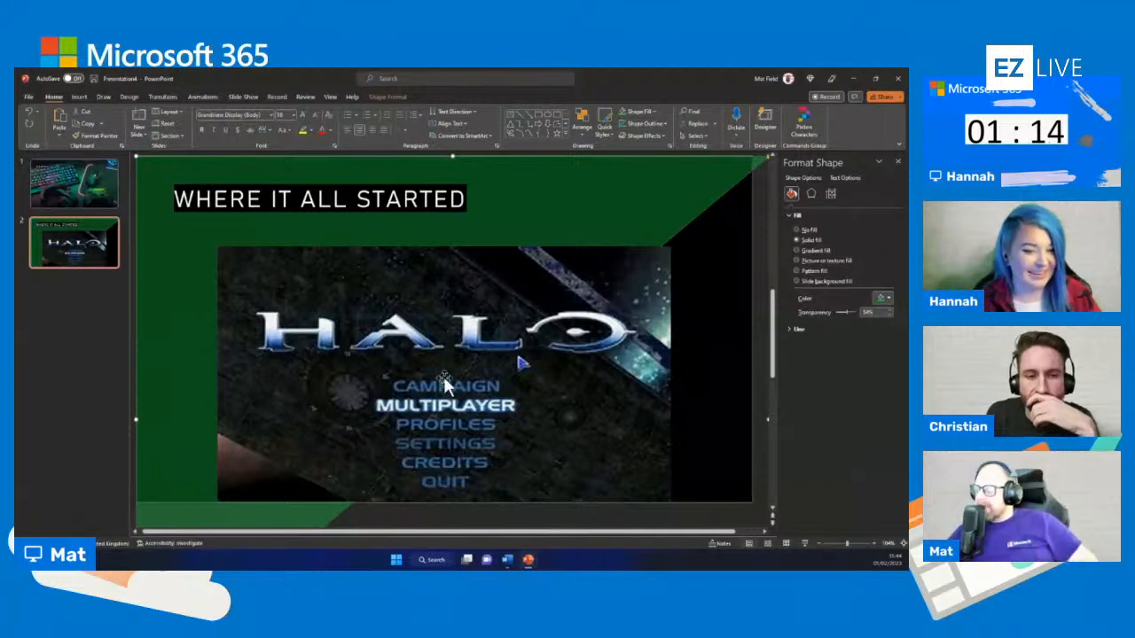
Move the Halo picture slightly up and to the left, and give it a Fly In animation
left_click_drag(519, 359, 447, 354)
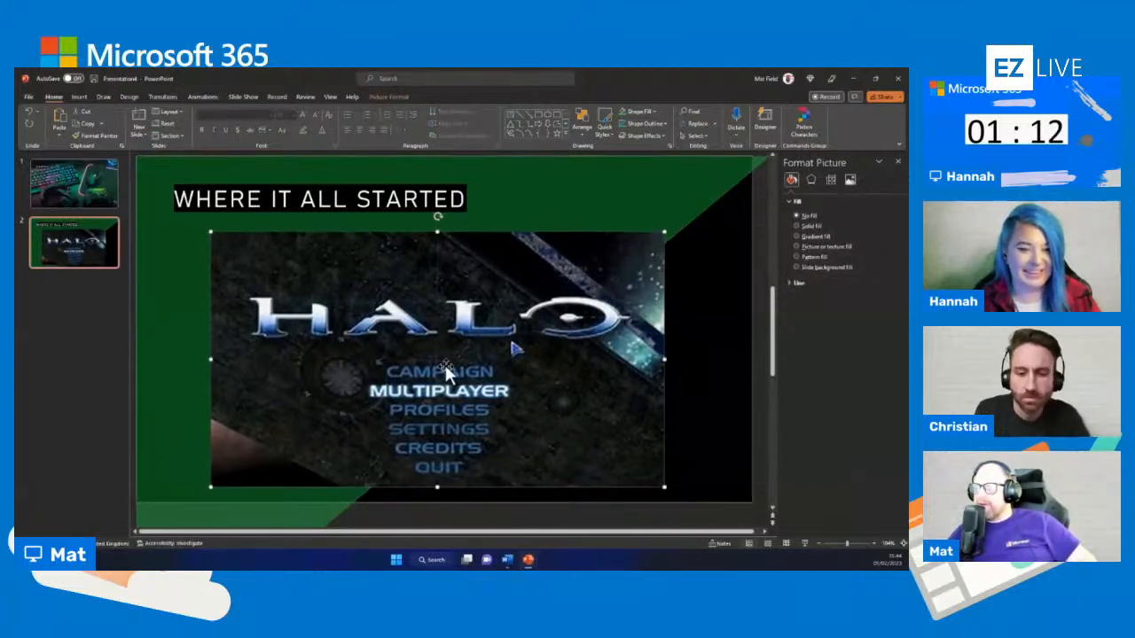
left_click(200, 97)
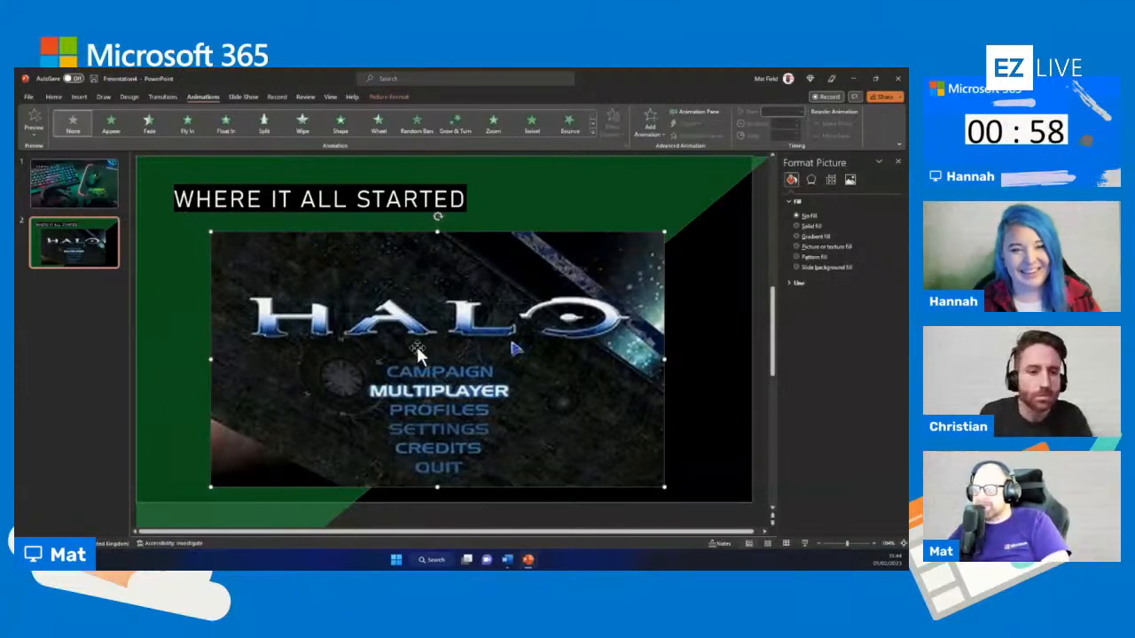
left_click(187, 128)
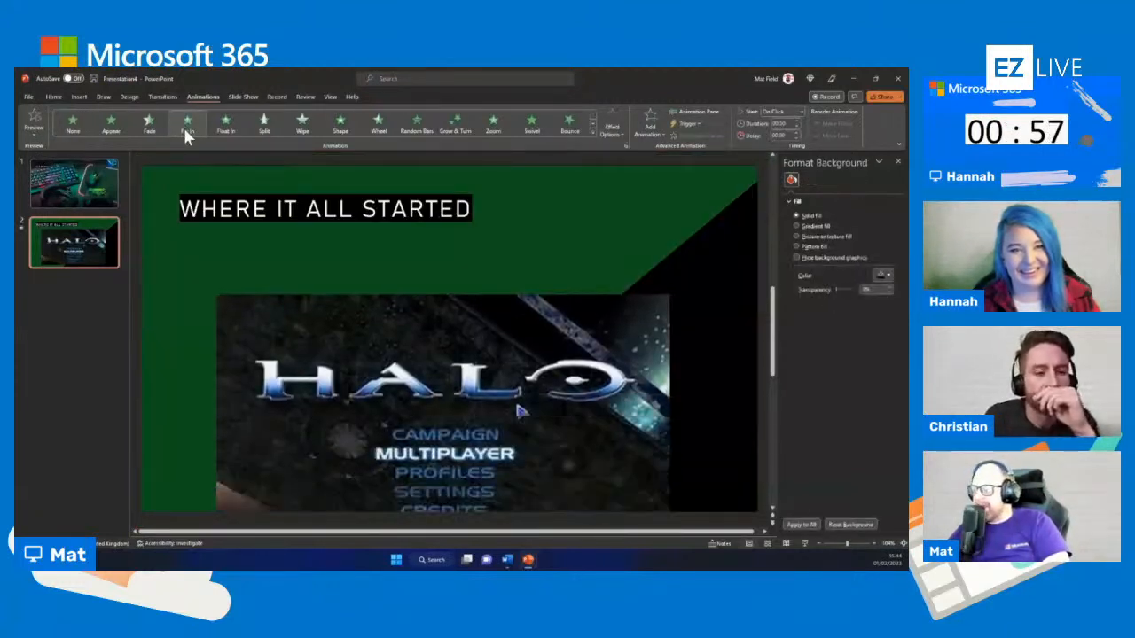